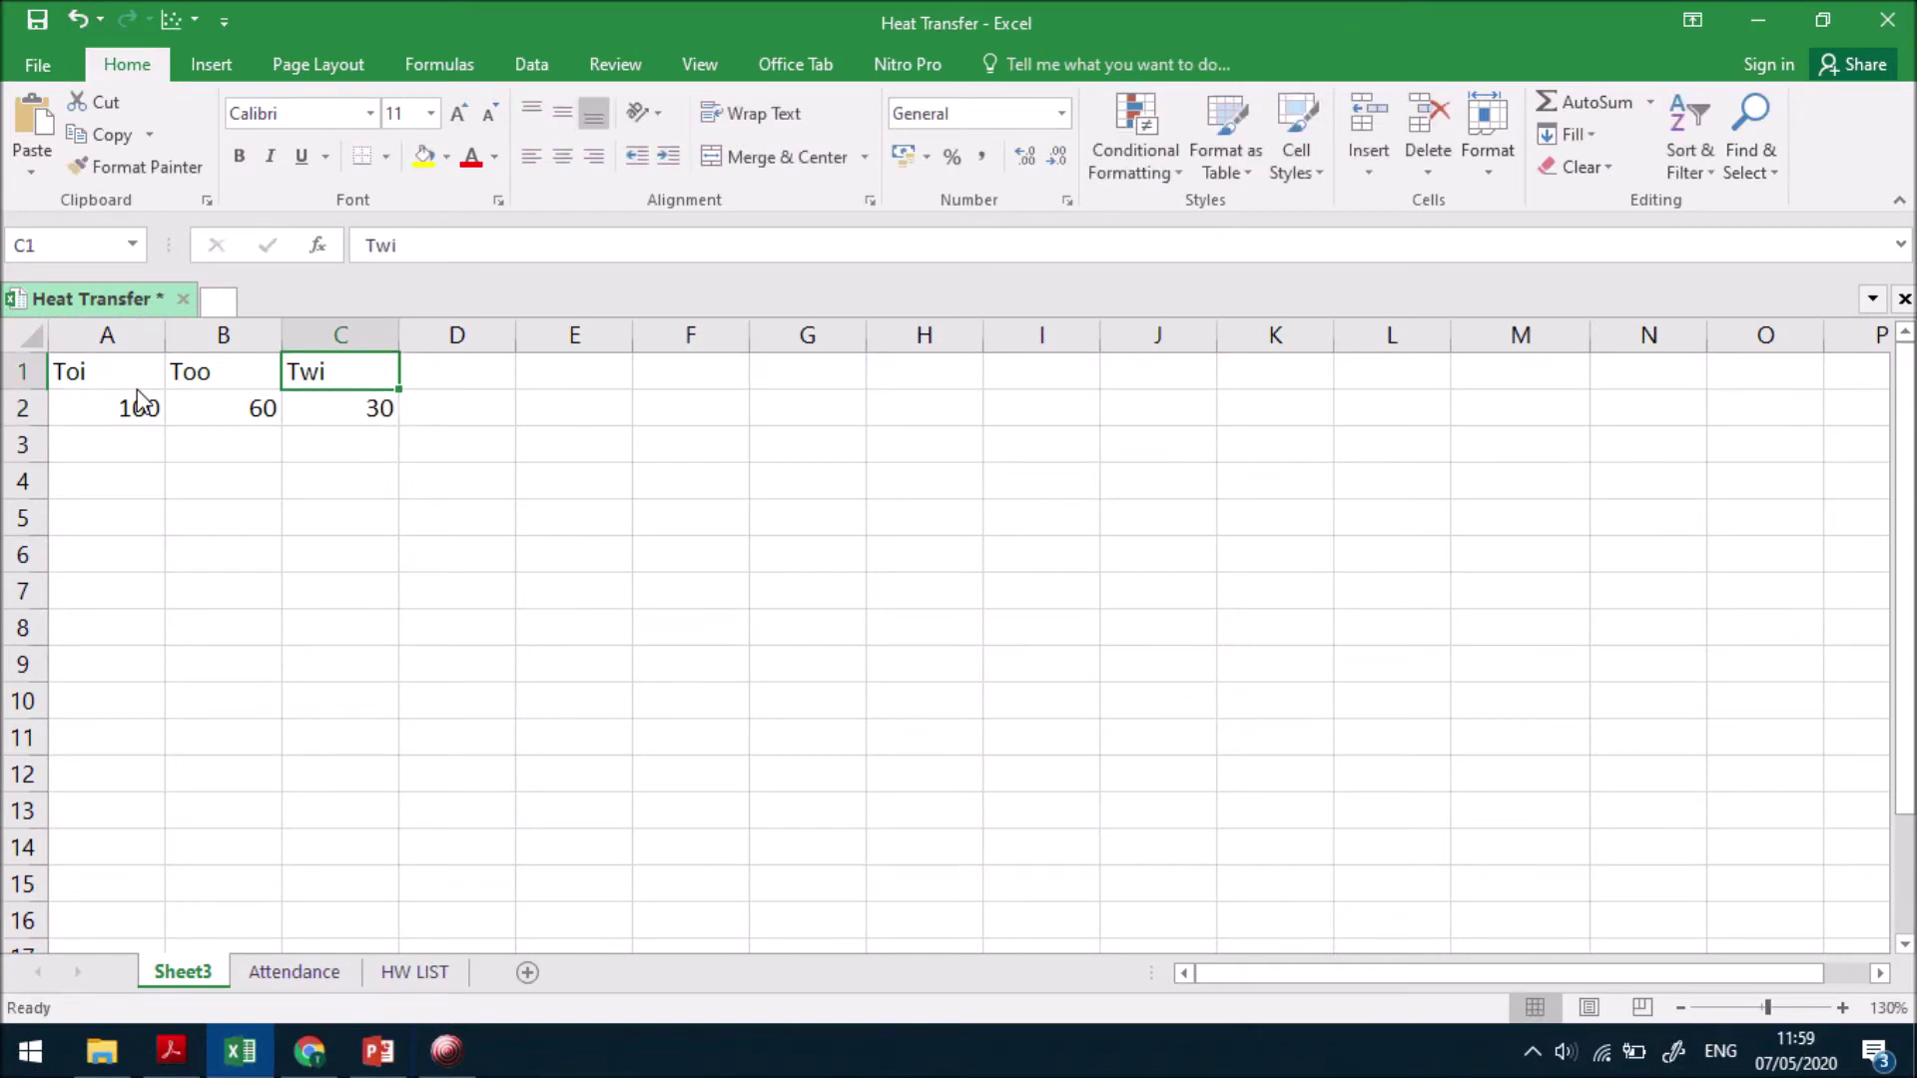
- Consult the heat exchanger problem in PowerPoint, then enter the heading D_i in D1 and the inner diameter 25e-3 in D2
{"action": "type", "text": "Tw"}
{"action": "key", "text": "BackSpace"}
{"action": "key", "text": "alt+Tab"}
{"action": "key", "text": "alt+Tab"}
{"action": "key", "text": "alt+Tab"}
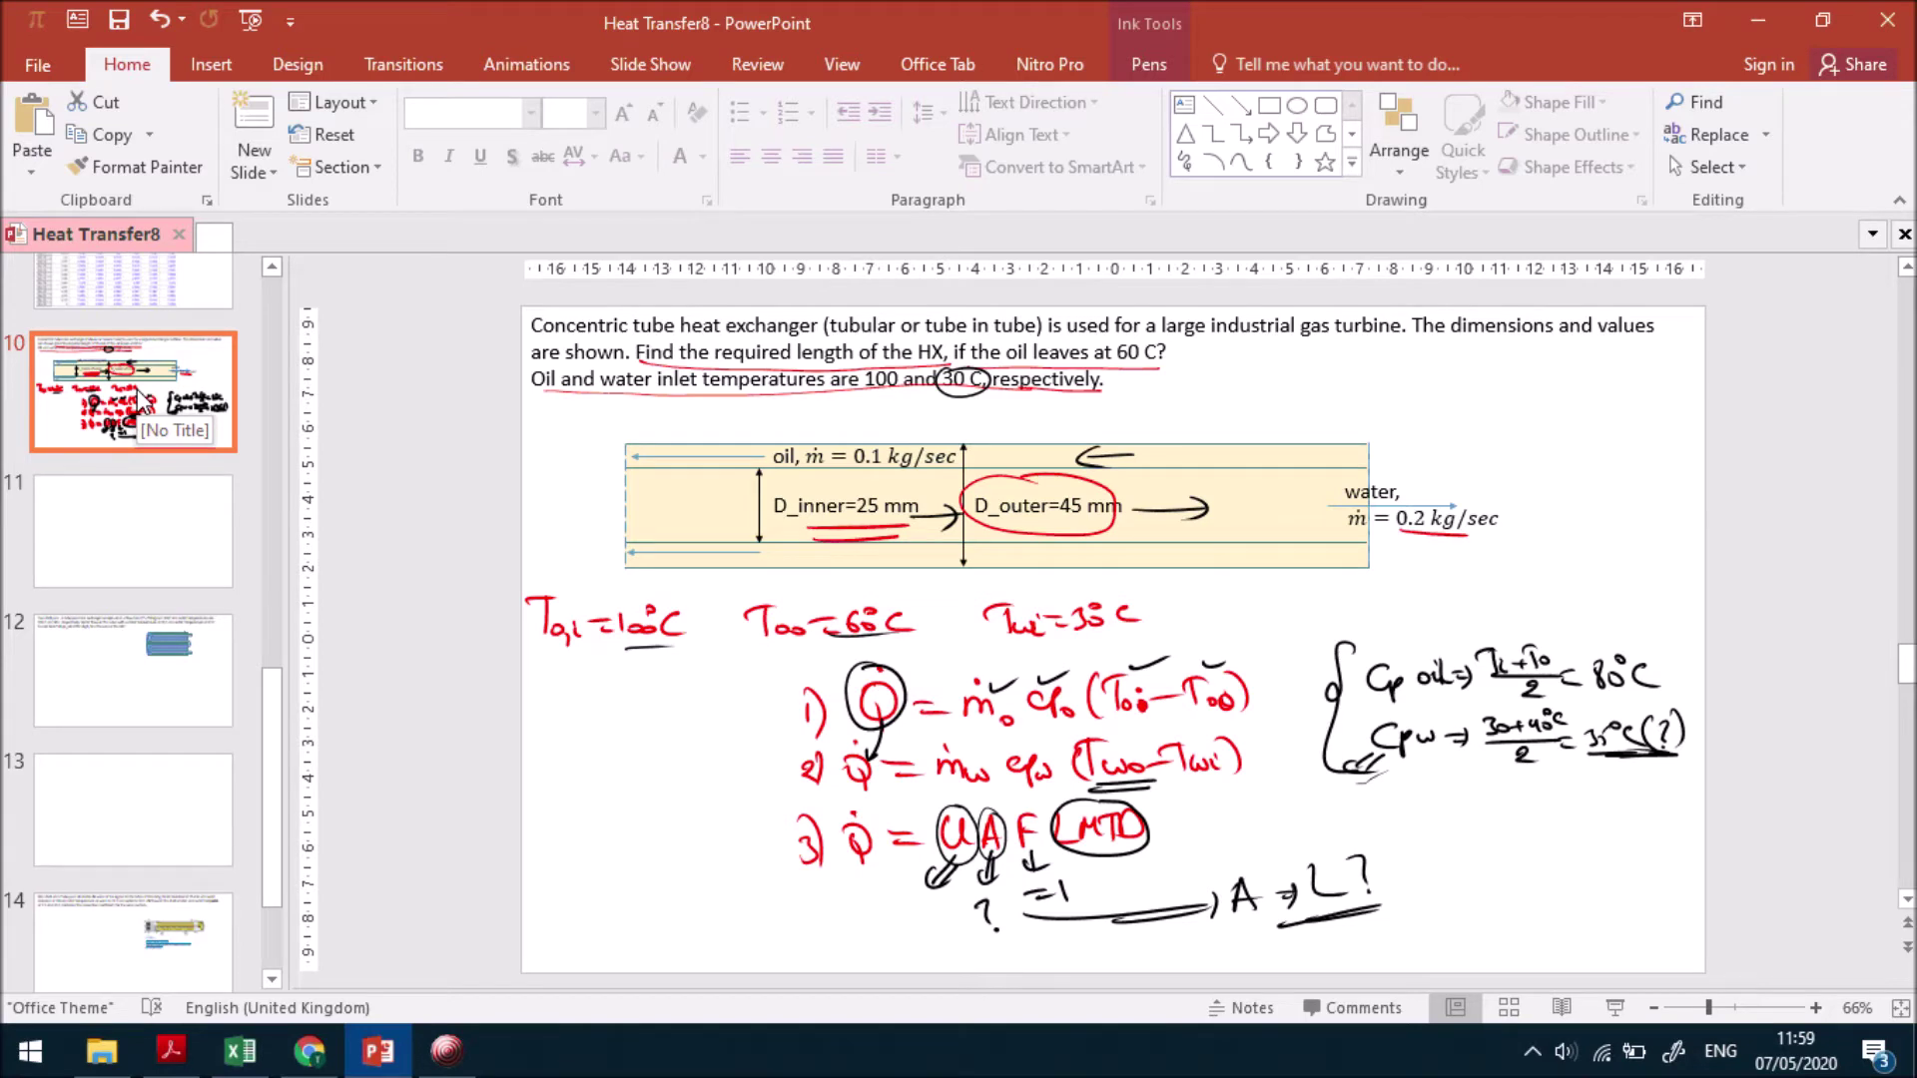
{"action": "key", "text": "alt+Tab"}
{"action": "key", "text": "BackSpace"}
{"action": "type", "text": "D_i"}
{"action": "key", "text": "alt+Tab"}
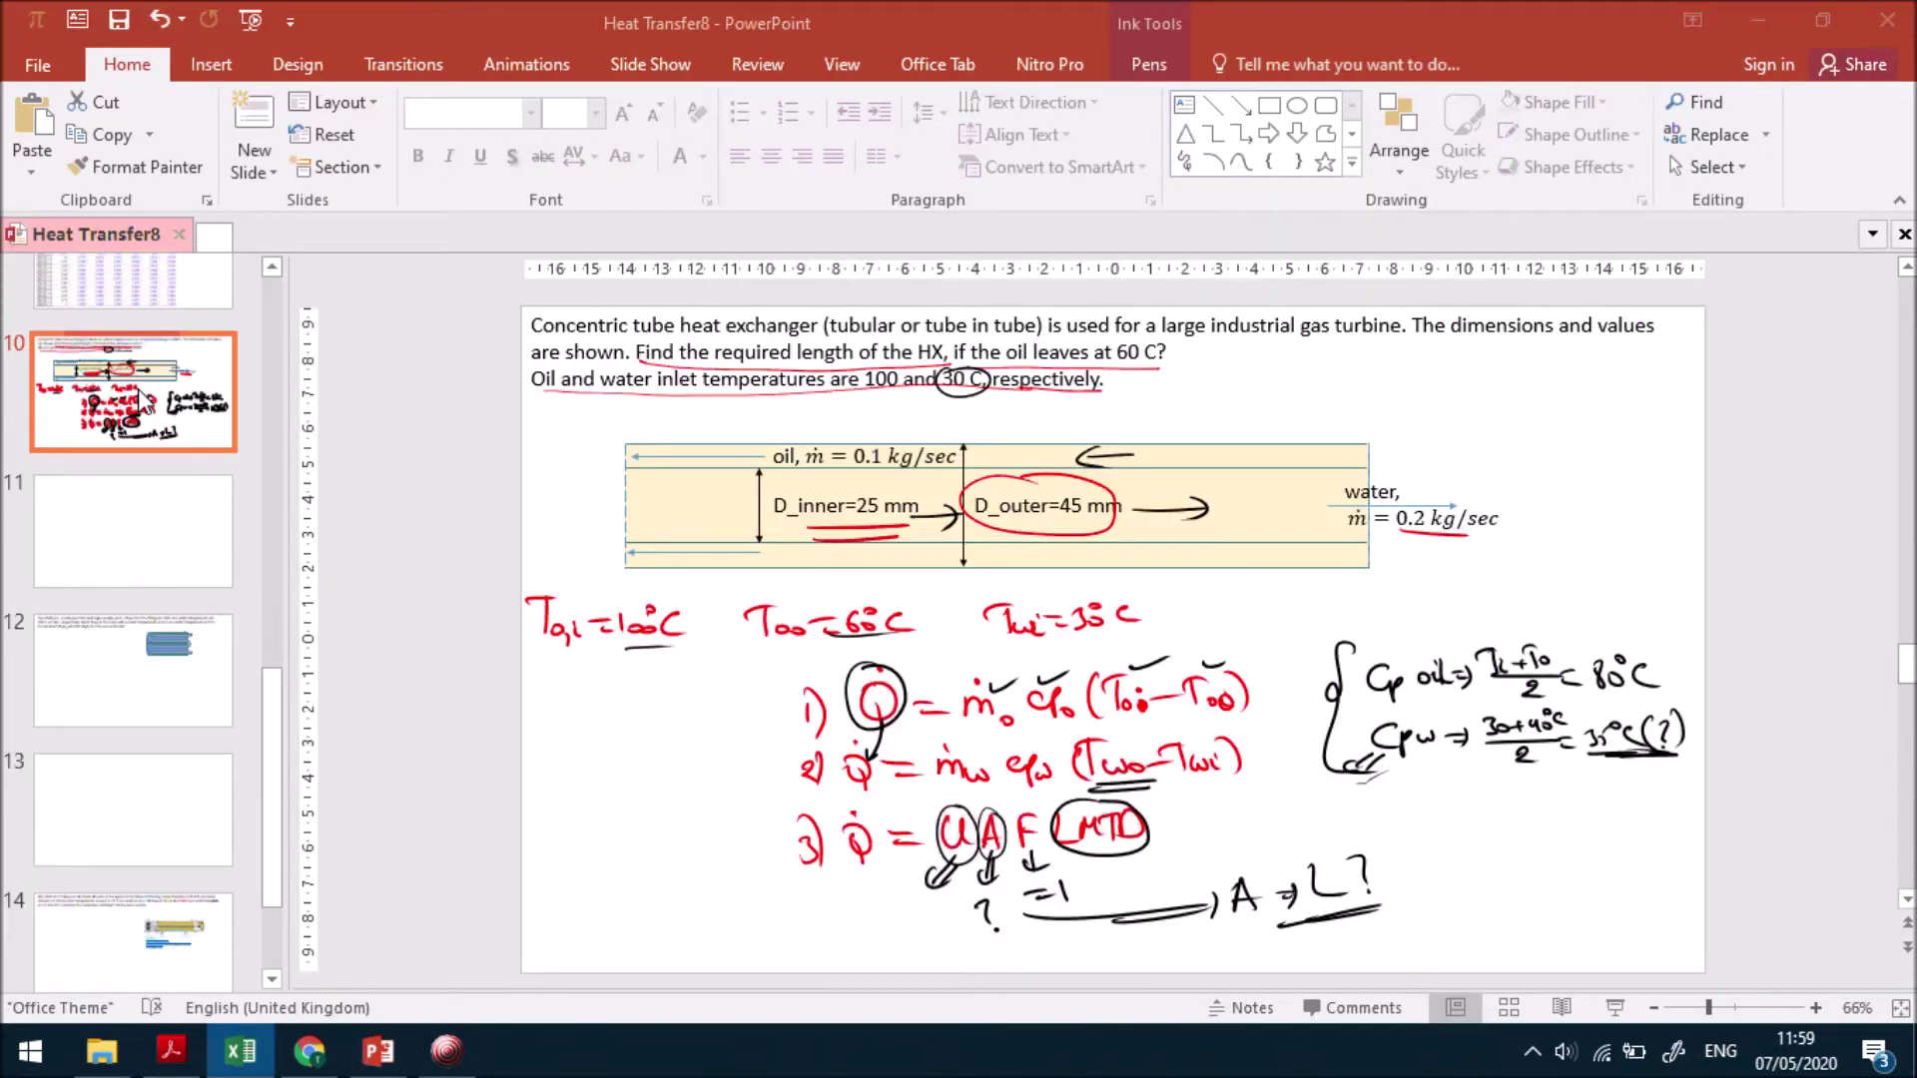
{"action": "key", "text": "alt+Tab"}
{"action": "key", "text": "Return"}
{"action": "type", "text": "25e-3"}
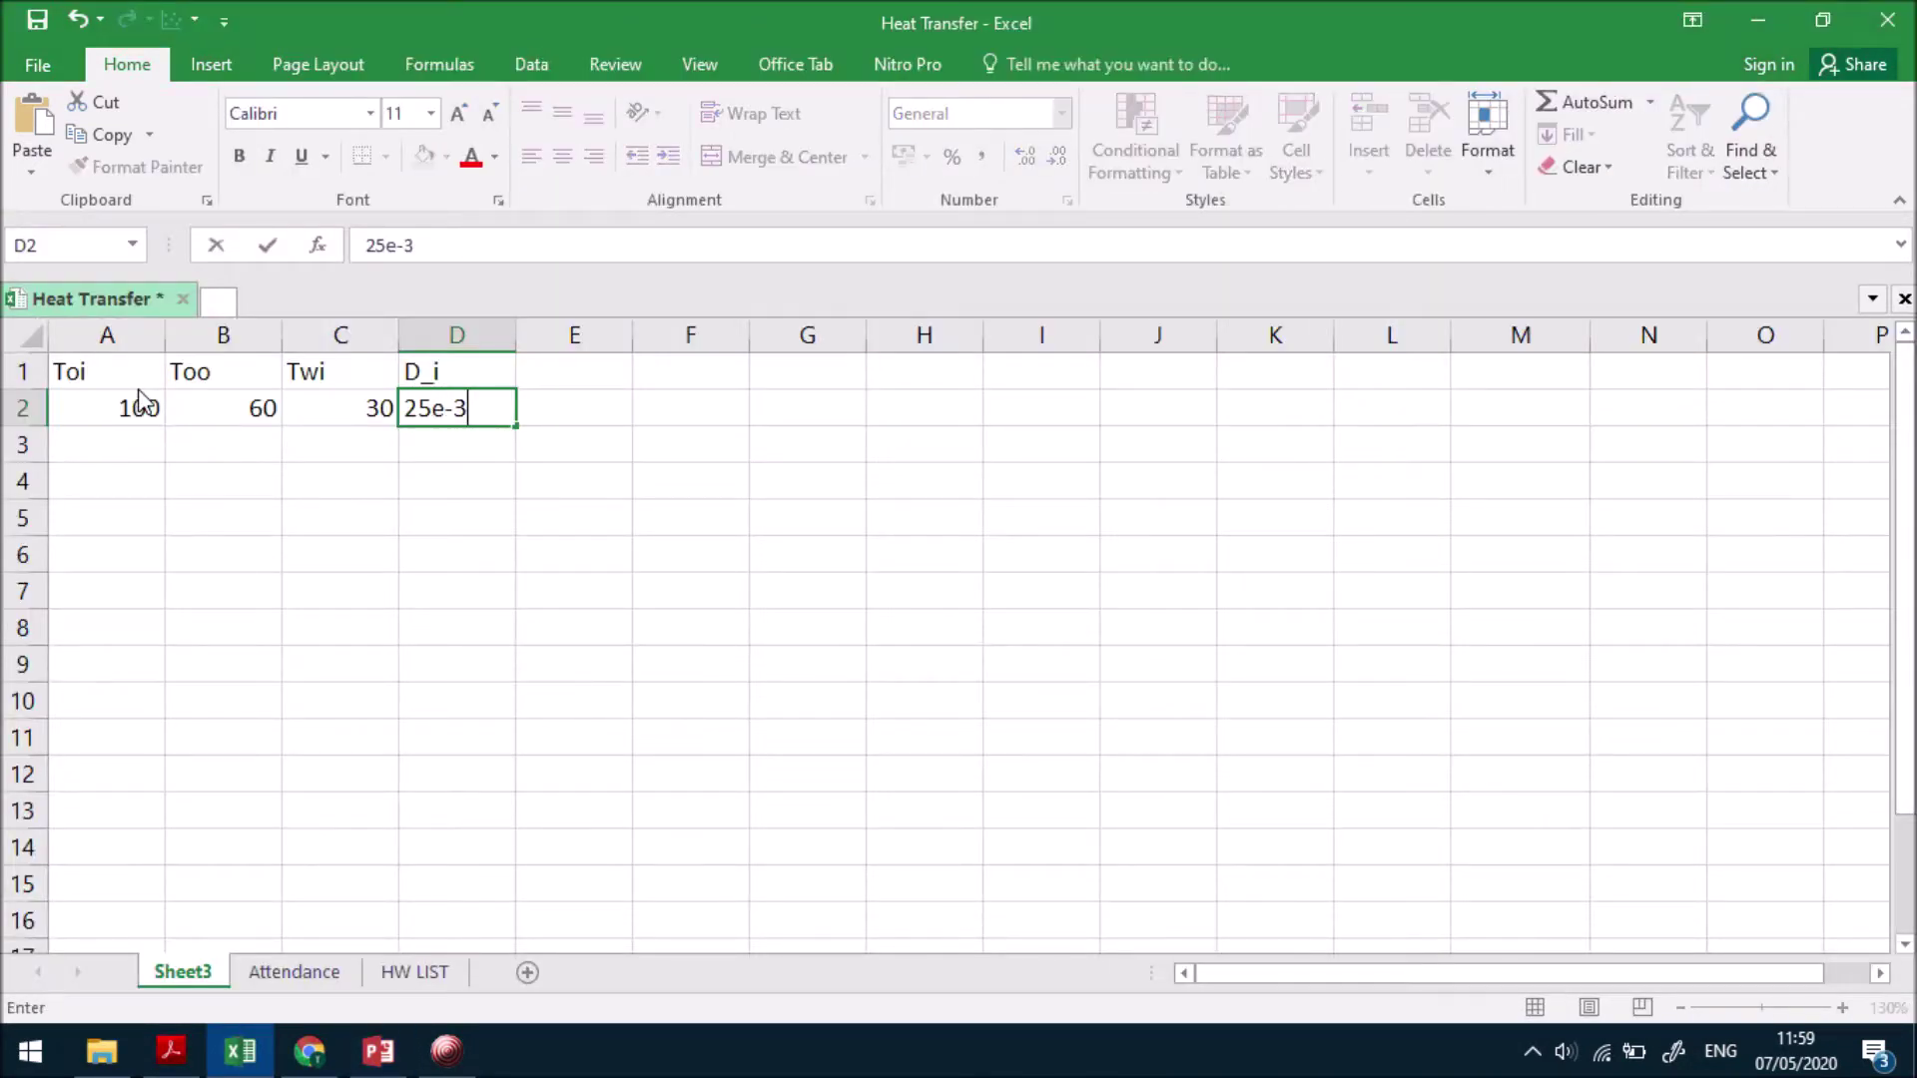
{"action": "key", "text": "Tab"}
- Enter the heading D_o in E1 and the outer diameter from the slide, 45e-3, in E2
{"action": "key", "text": "Up"}
{"action": "type", "text": "D_"}
{"action": "key", "text": "Return"}
{"action": "key", "text": "alt+Tab"}
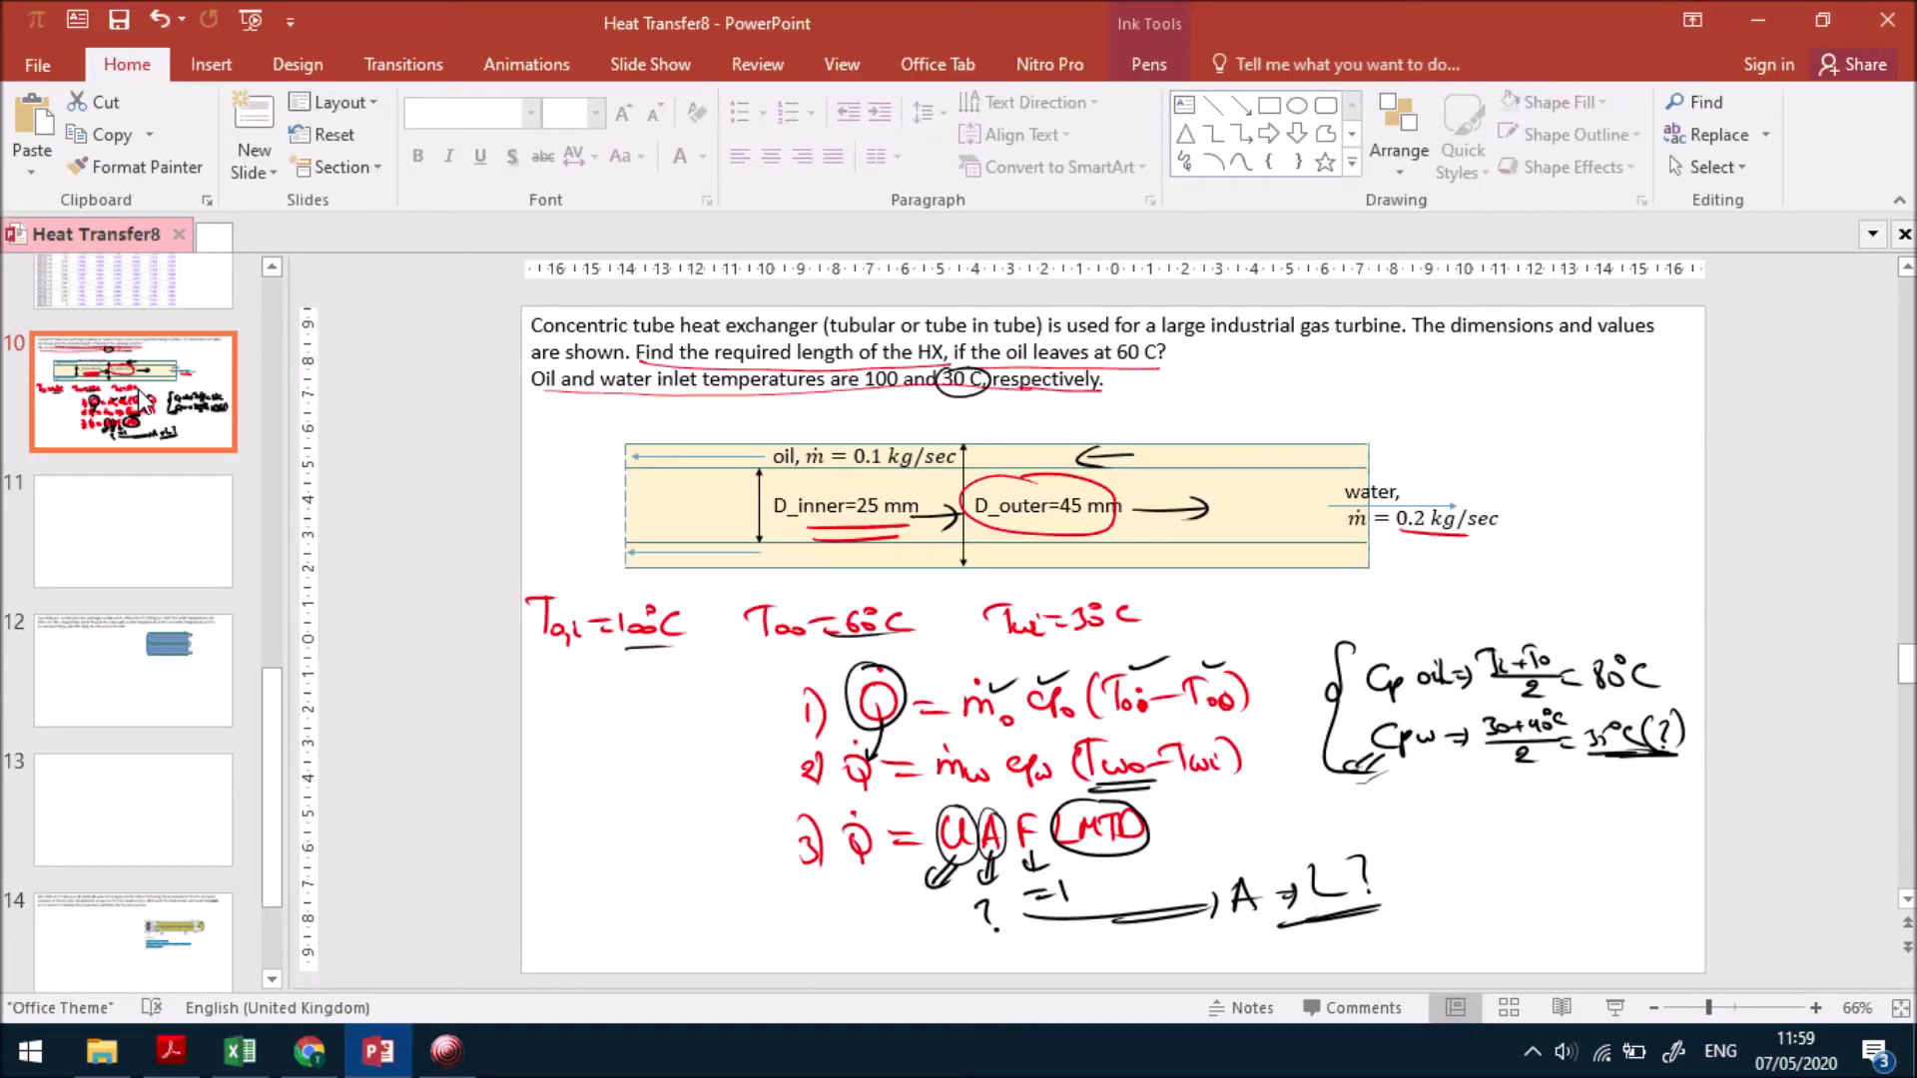
{"action": "key", "text": "alt+Tab"}
{"action": "type", "text": "45e-2"}
{"action": "key", "text": "Up"}
- Enter the heading m_dotw in F1 and the water mass flow rate from the slide, 0.2, in F2
{"action": "key", "text": "Right"}
{"action": "key", "text": "alt+Tab"}
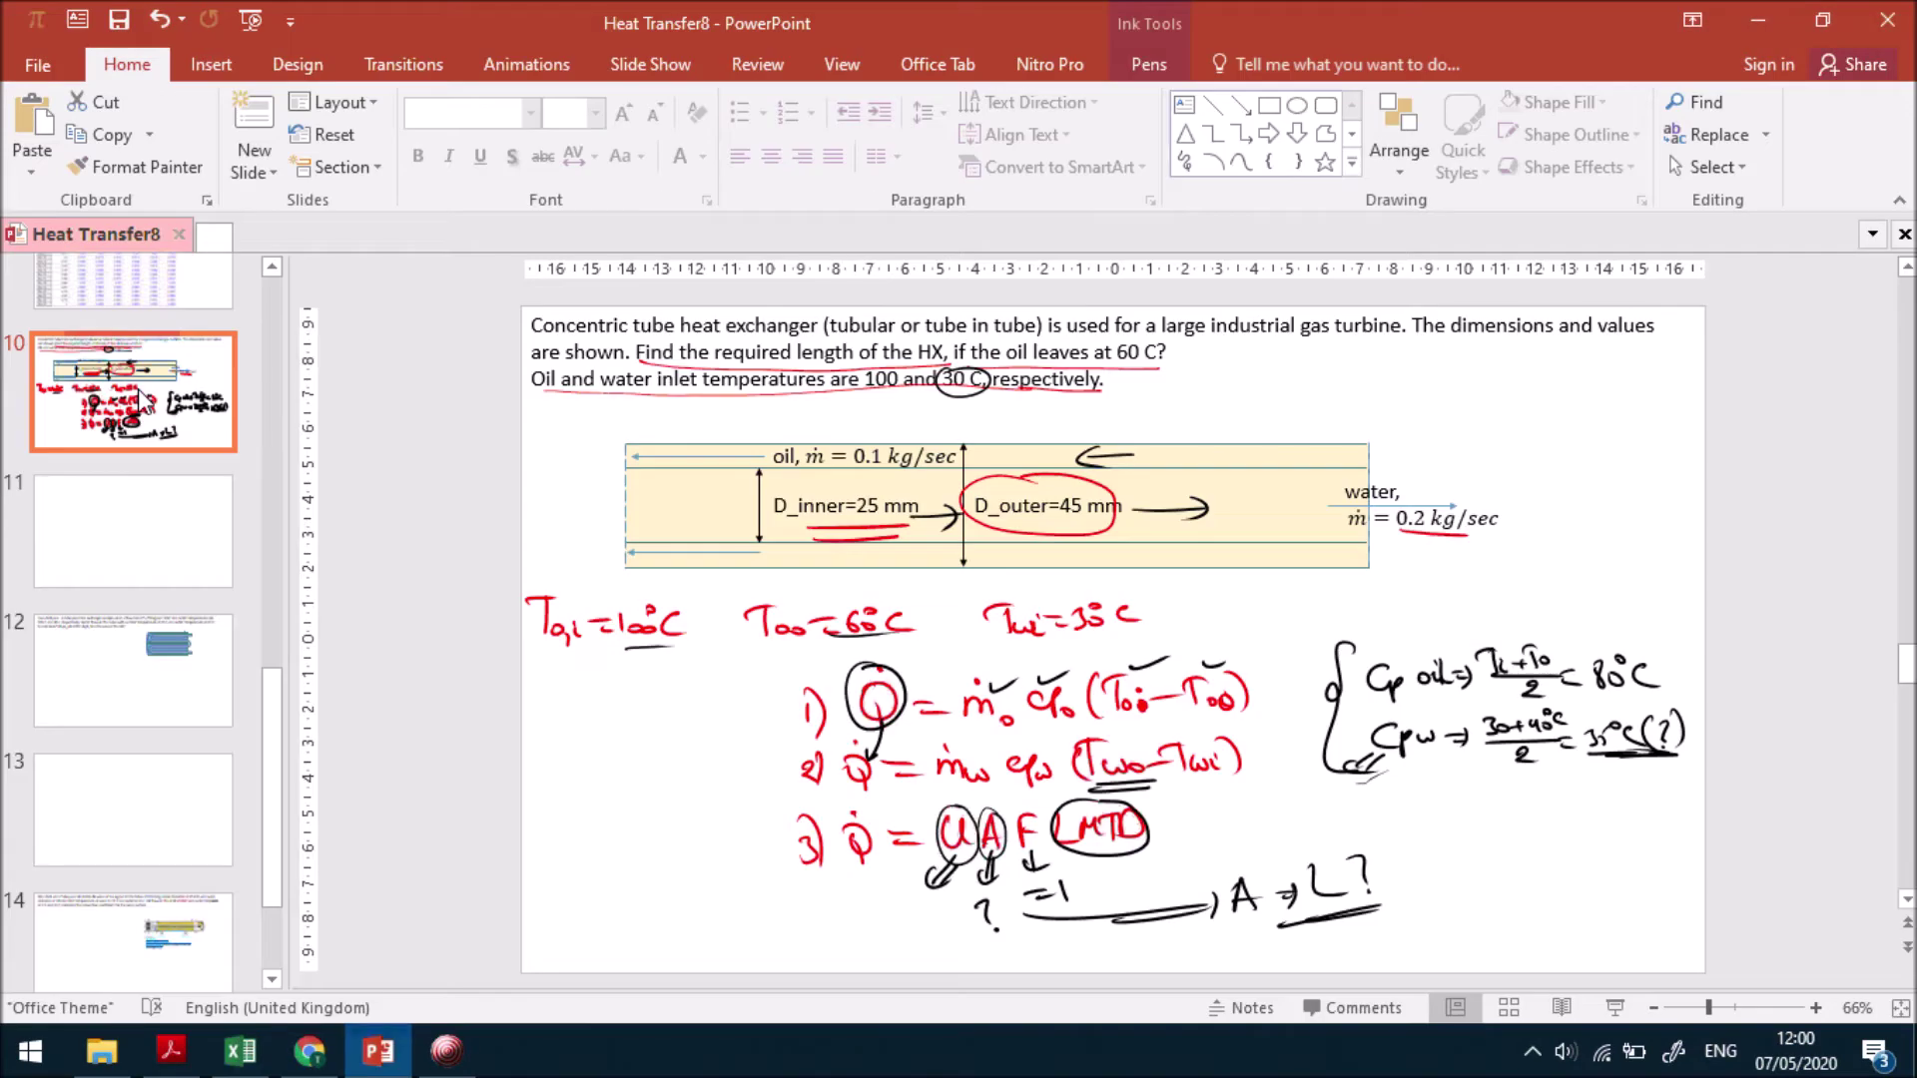
{"action": "key", "text": "alt+Tab"}
{"action": "type", "text": "m_dotw"}
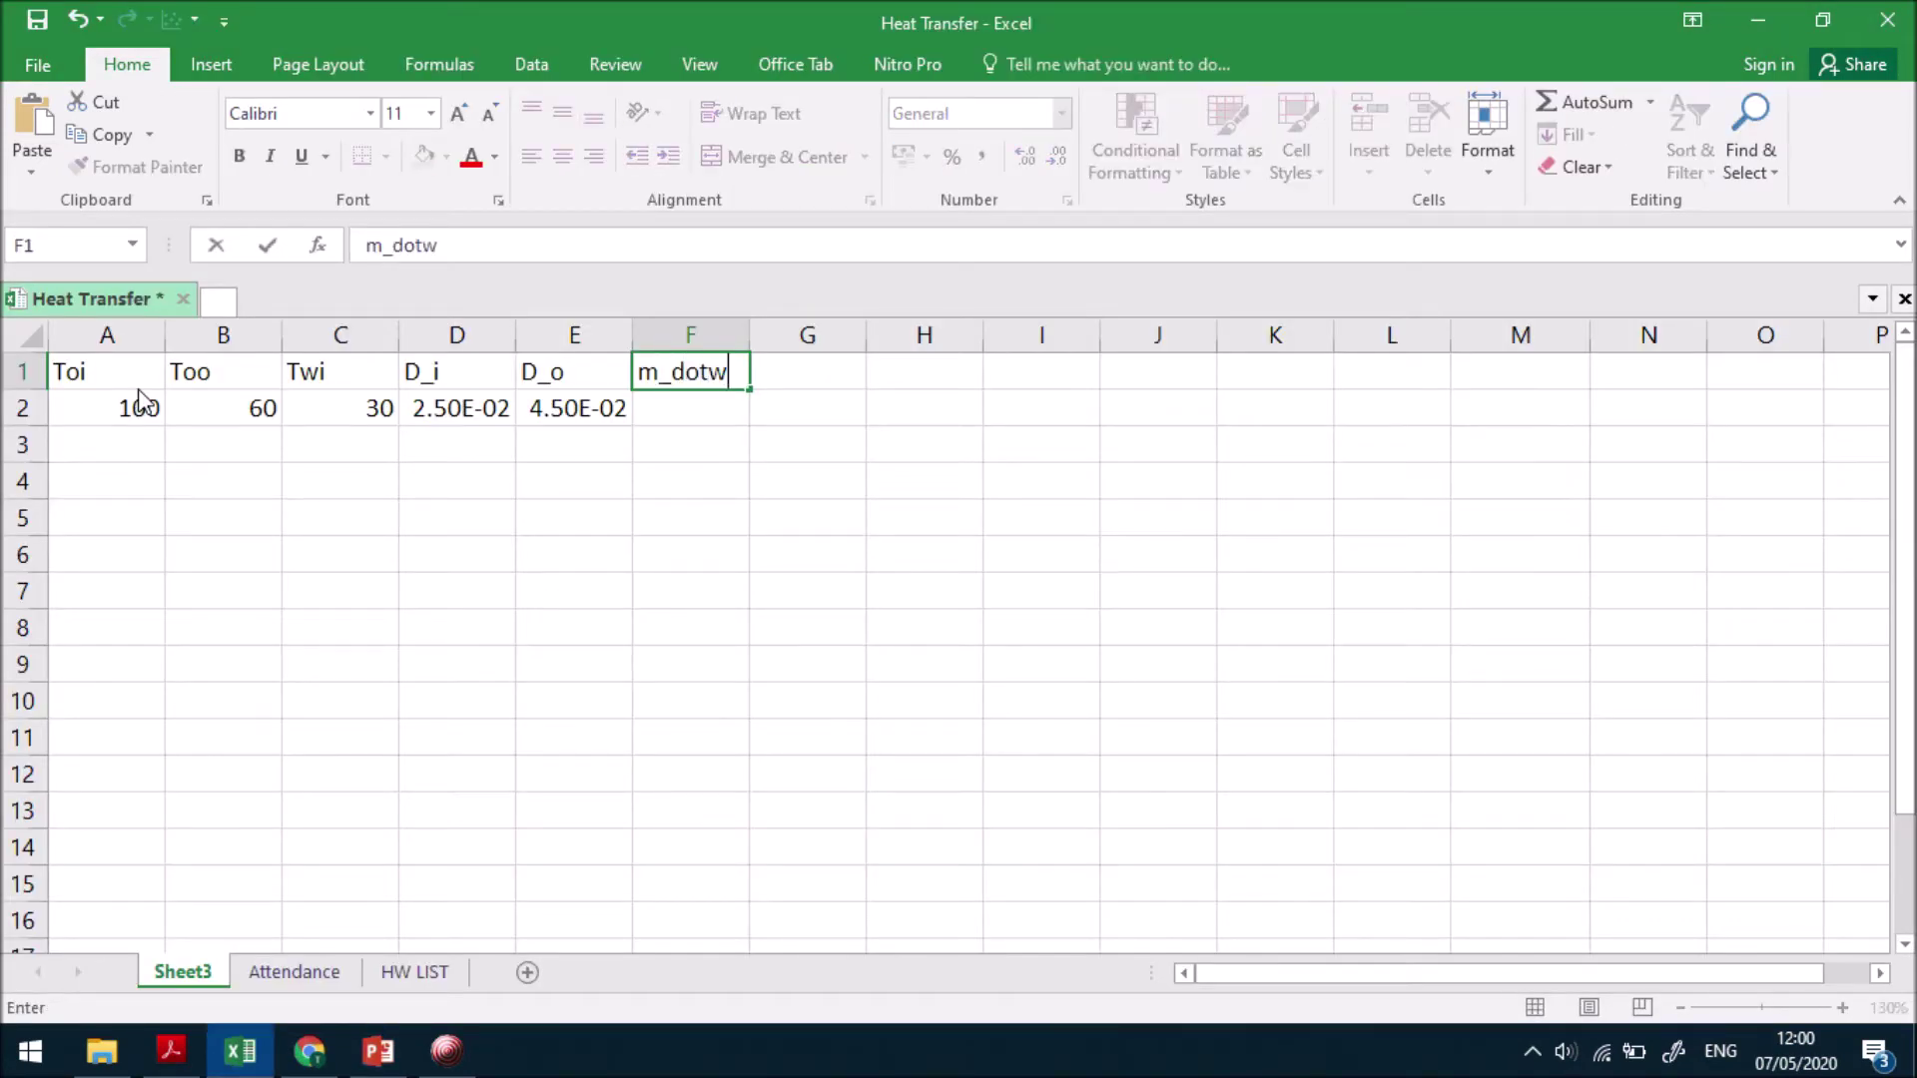
{"action": "key", "text": "Return"}
{"action": "key", "text": "alt+Tab"}
{"action": "key", "text": "alt+Tab"}
{"action": "type", "text": "0.2"}
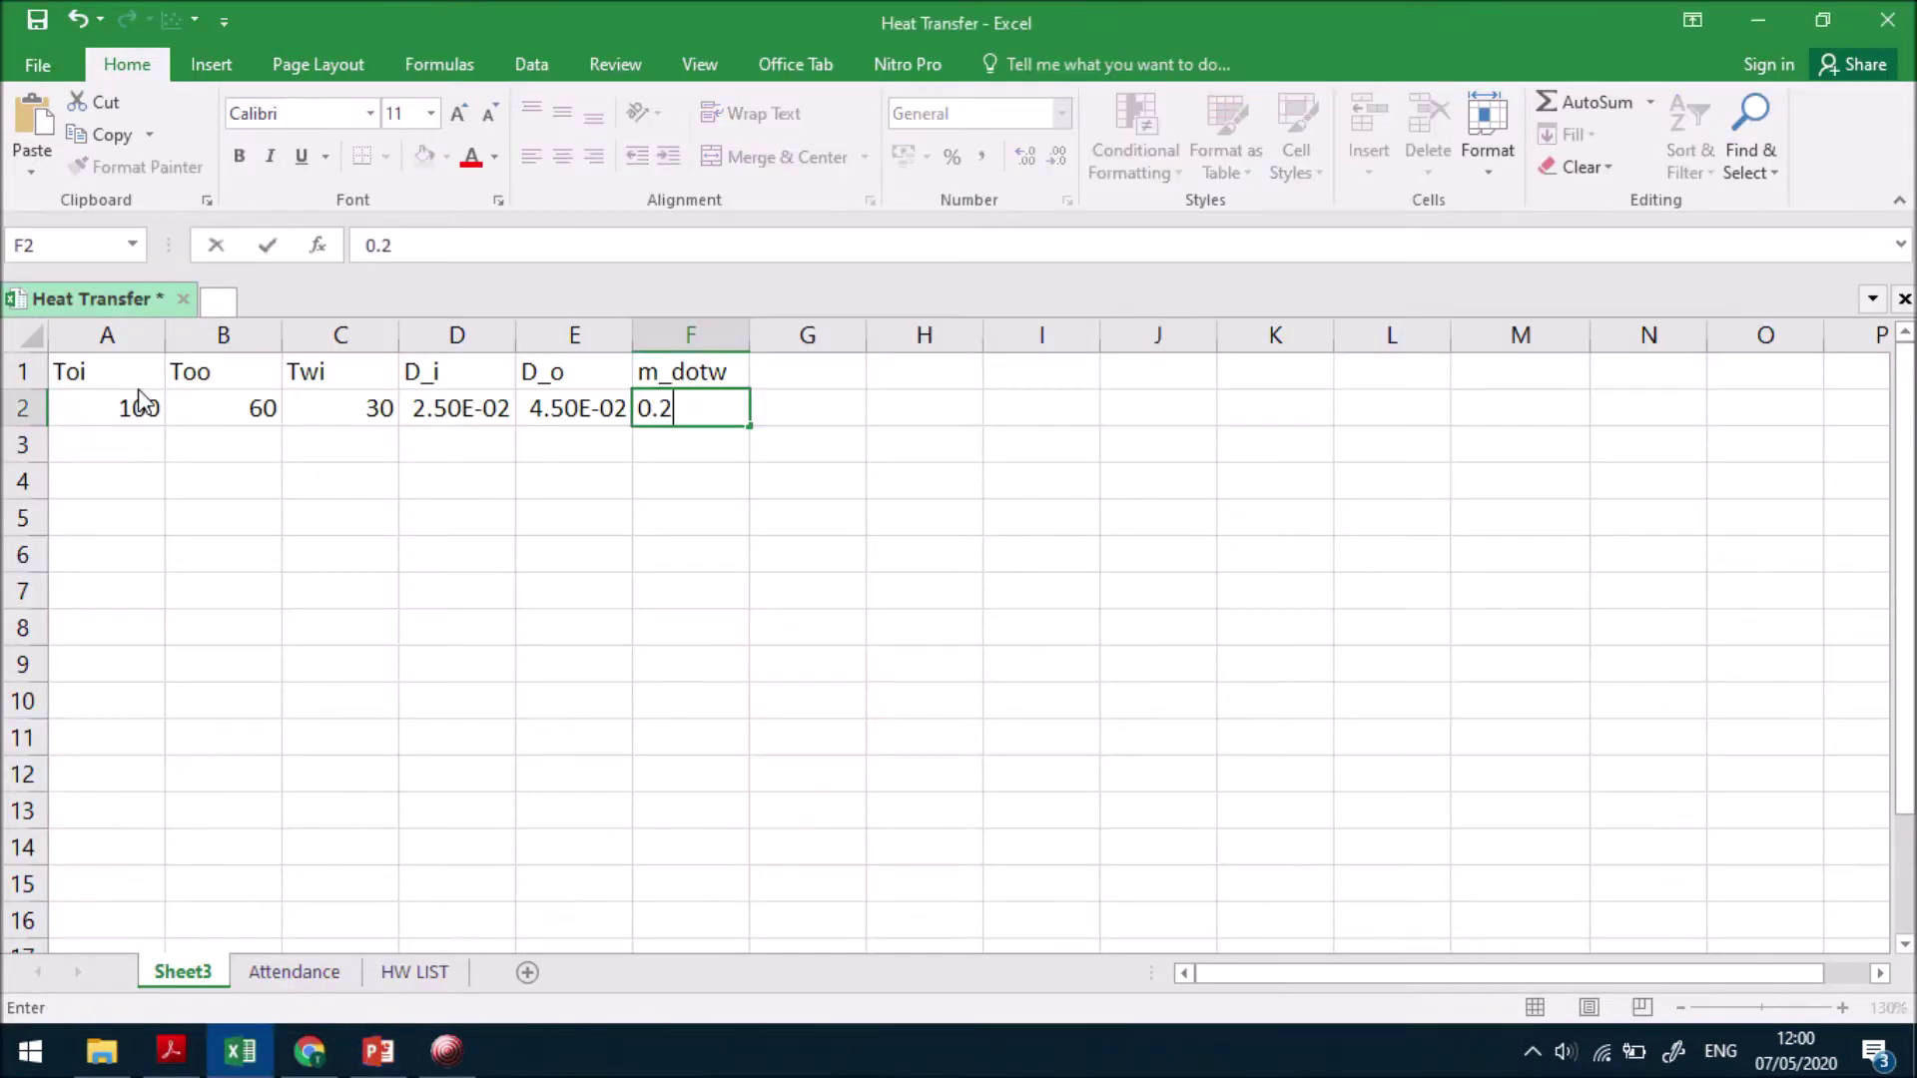
{"action": "key", "text": "Up"}
- Enter the heading m_doto in G1 and the oil mass flow rate from the slide, 0.1, in G2
{"action": "key", "text": "Right"}
{"action": "key", "text": "alt+Tab"}
{"action": "key", "text": "alt+Tab"}
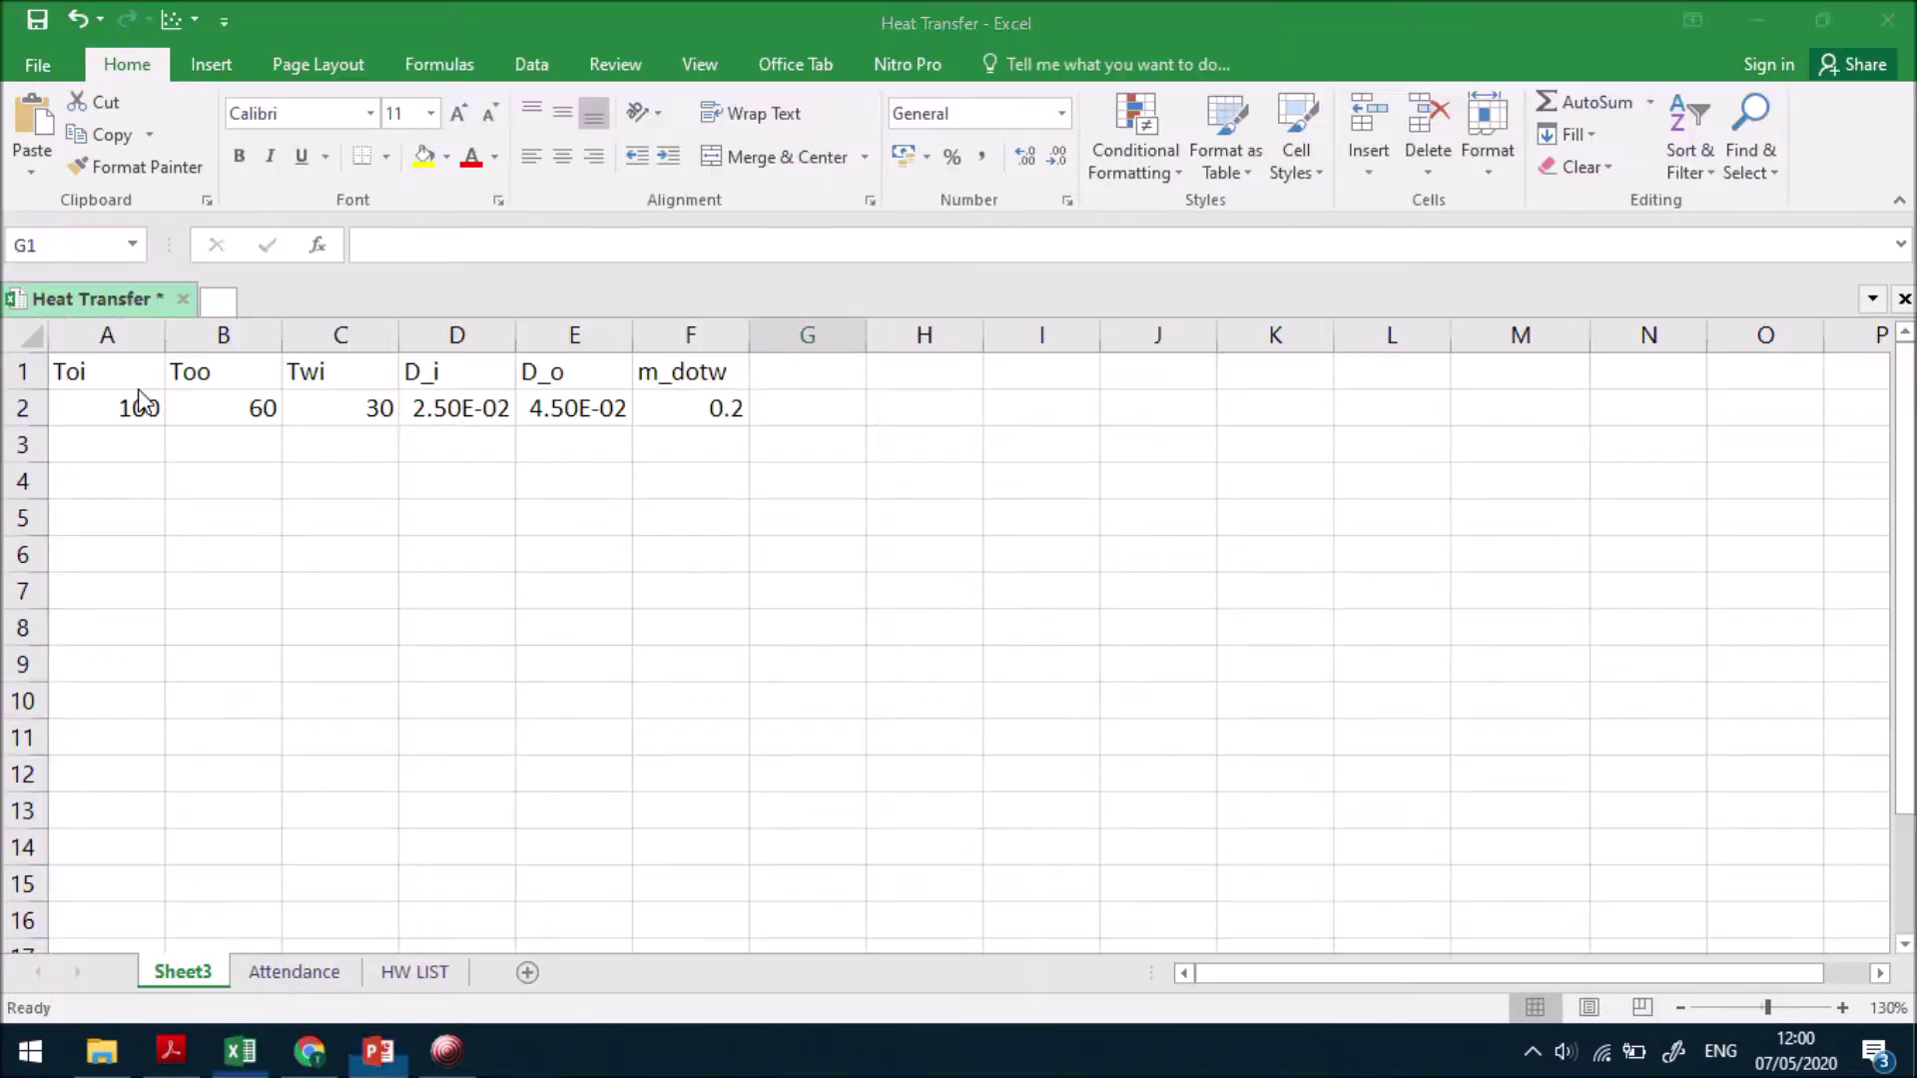
{"action": "type", "text": "m_doto"}
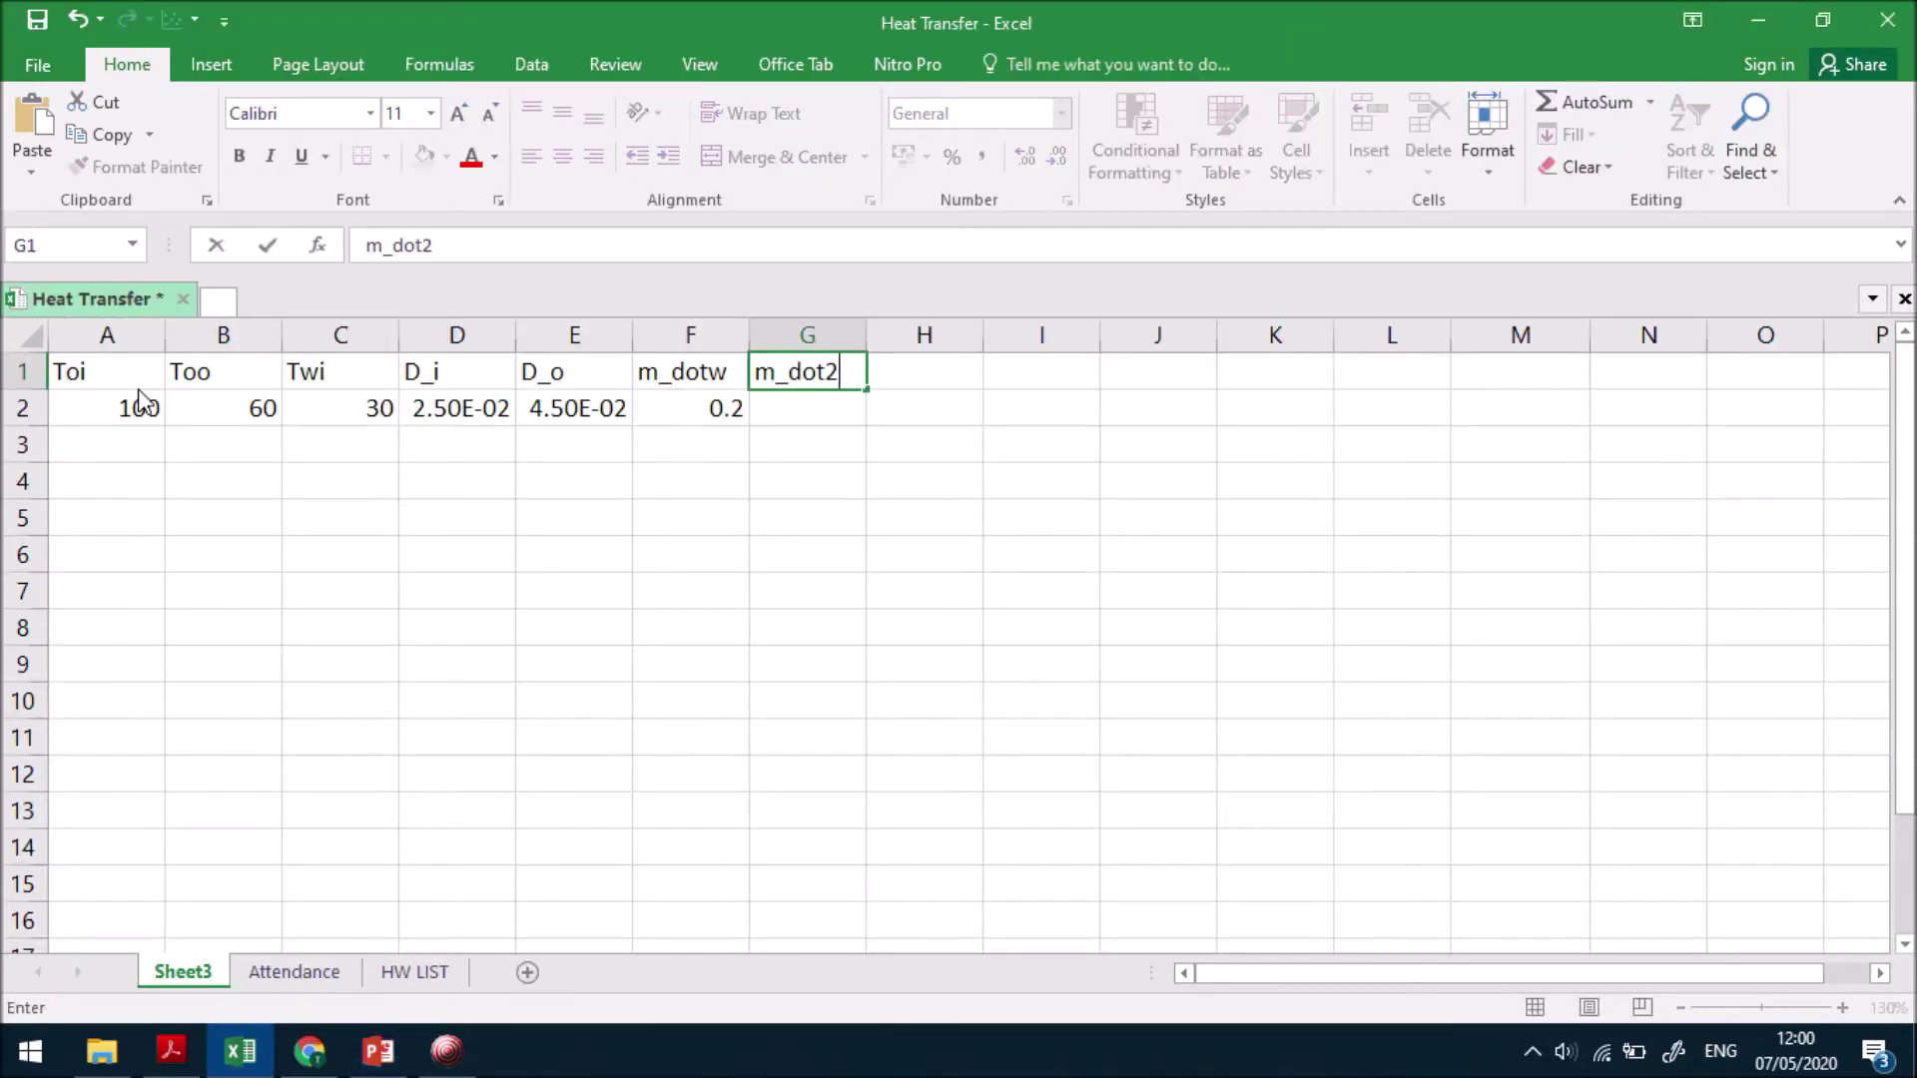
{"action": "key", "text": "alt+Tab"}
{"action": "key", "text": "alt+Tab"}
{"action": "key", "text": "Return"}
{"action": "type", "text": "0.1"}
{"action": "key", "text": "Up"}
- Enter the heading T_mo for the mean oil temperature in H1
{"action": "key", "text": "Right"}
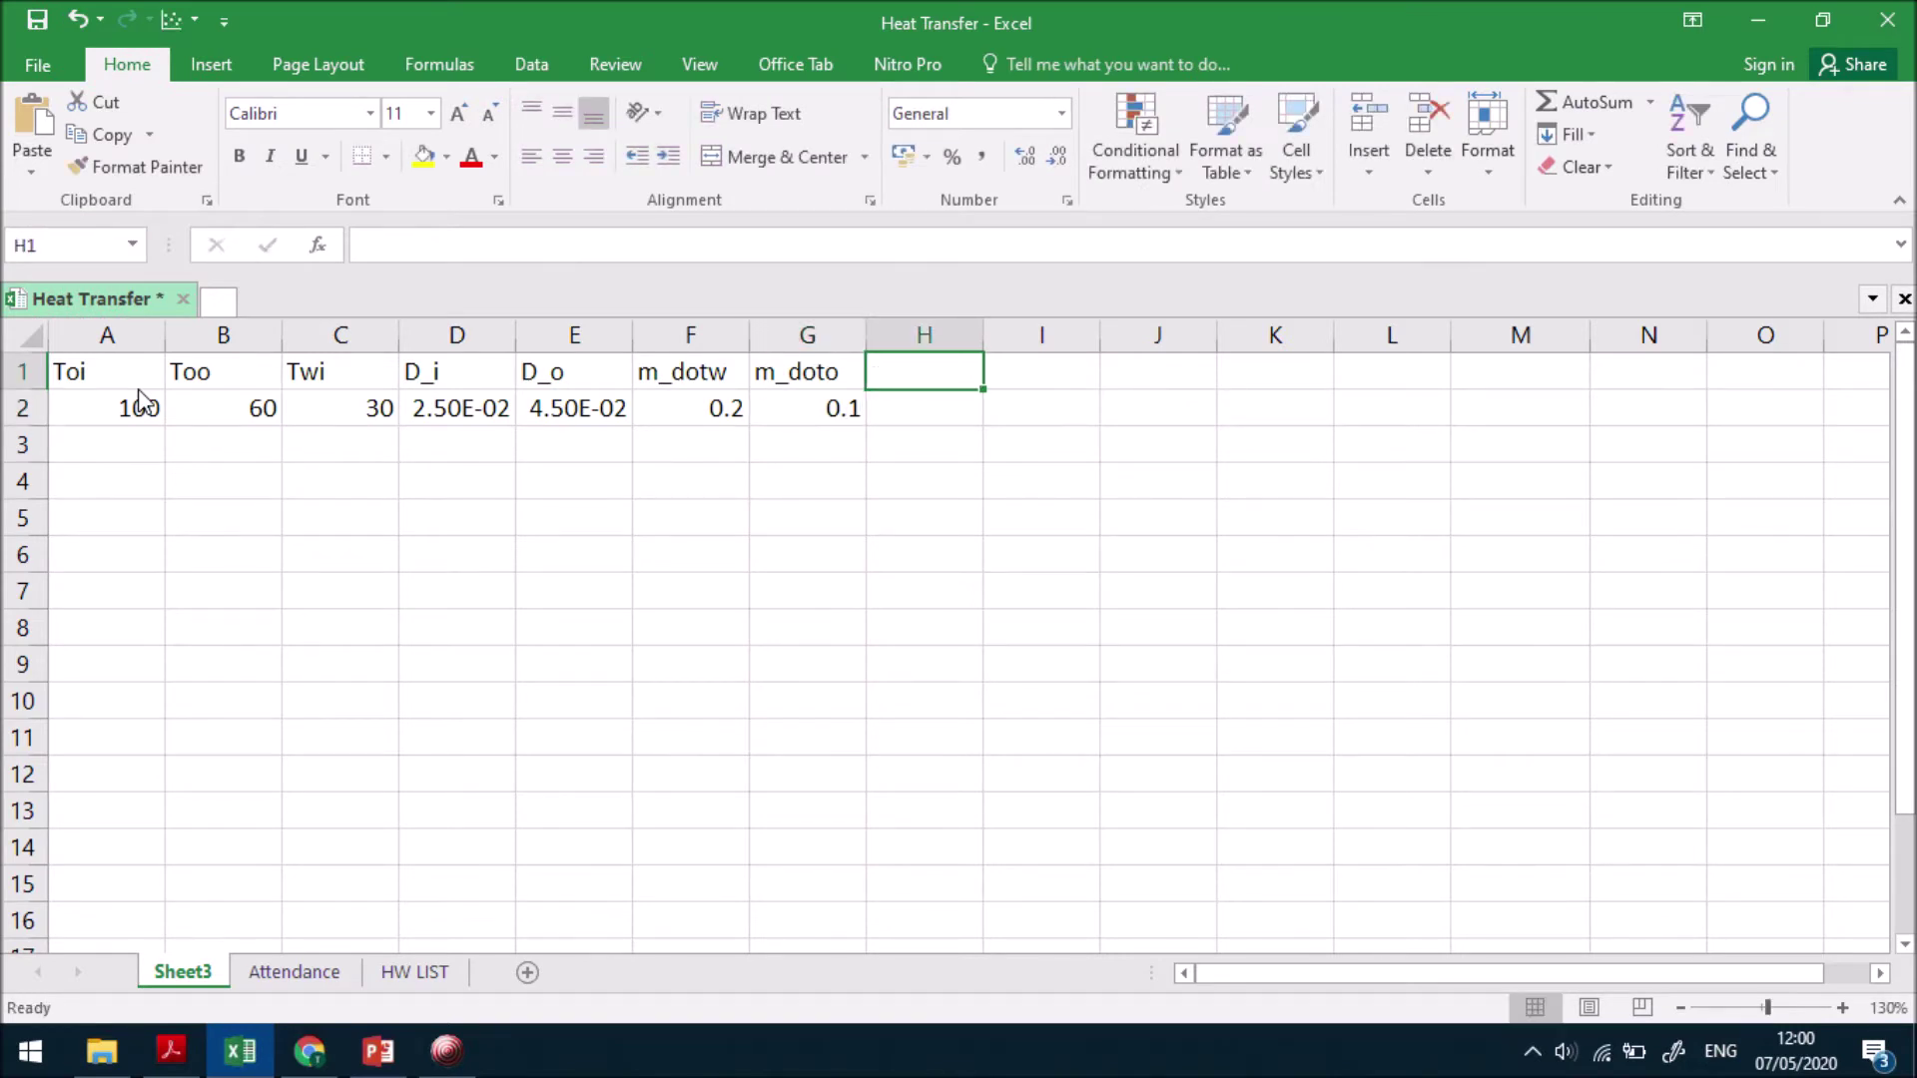
{"action": "type", "text": "T_mo]"}
{"action": "key", "text": "BackSpace"}
{"action": "key", "text": "BackSpace"}
{"action": "key", "text": "BackSpace"}
{"action": "key", "text": "BackSpace"}
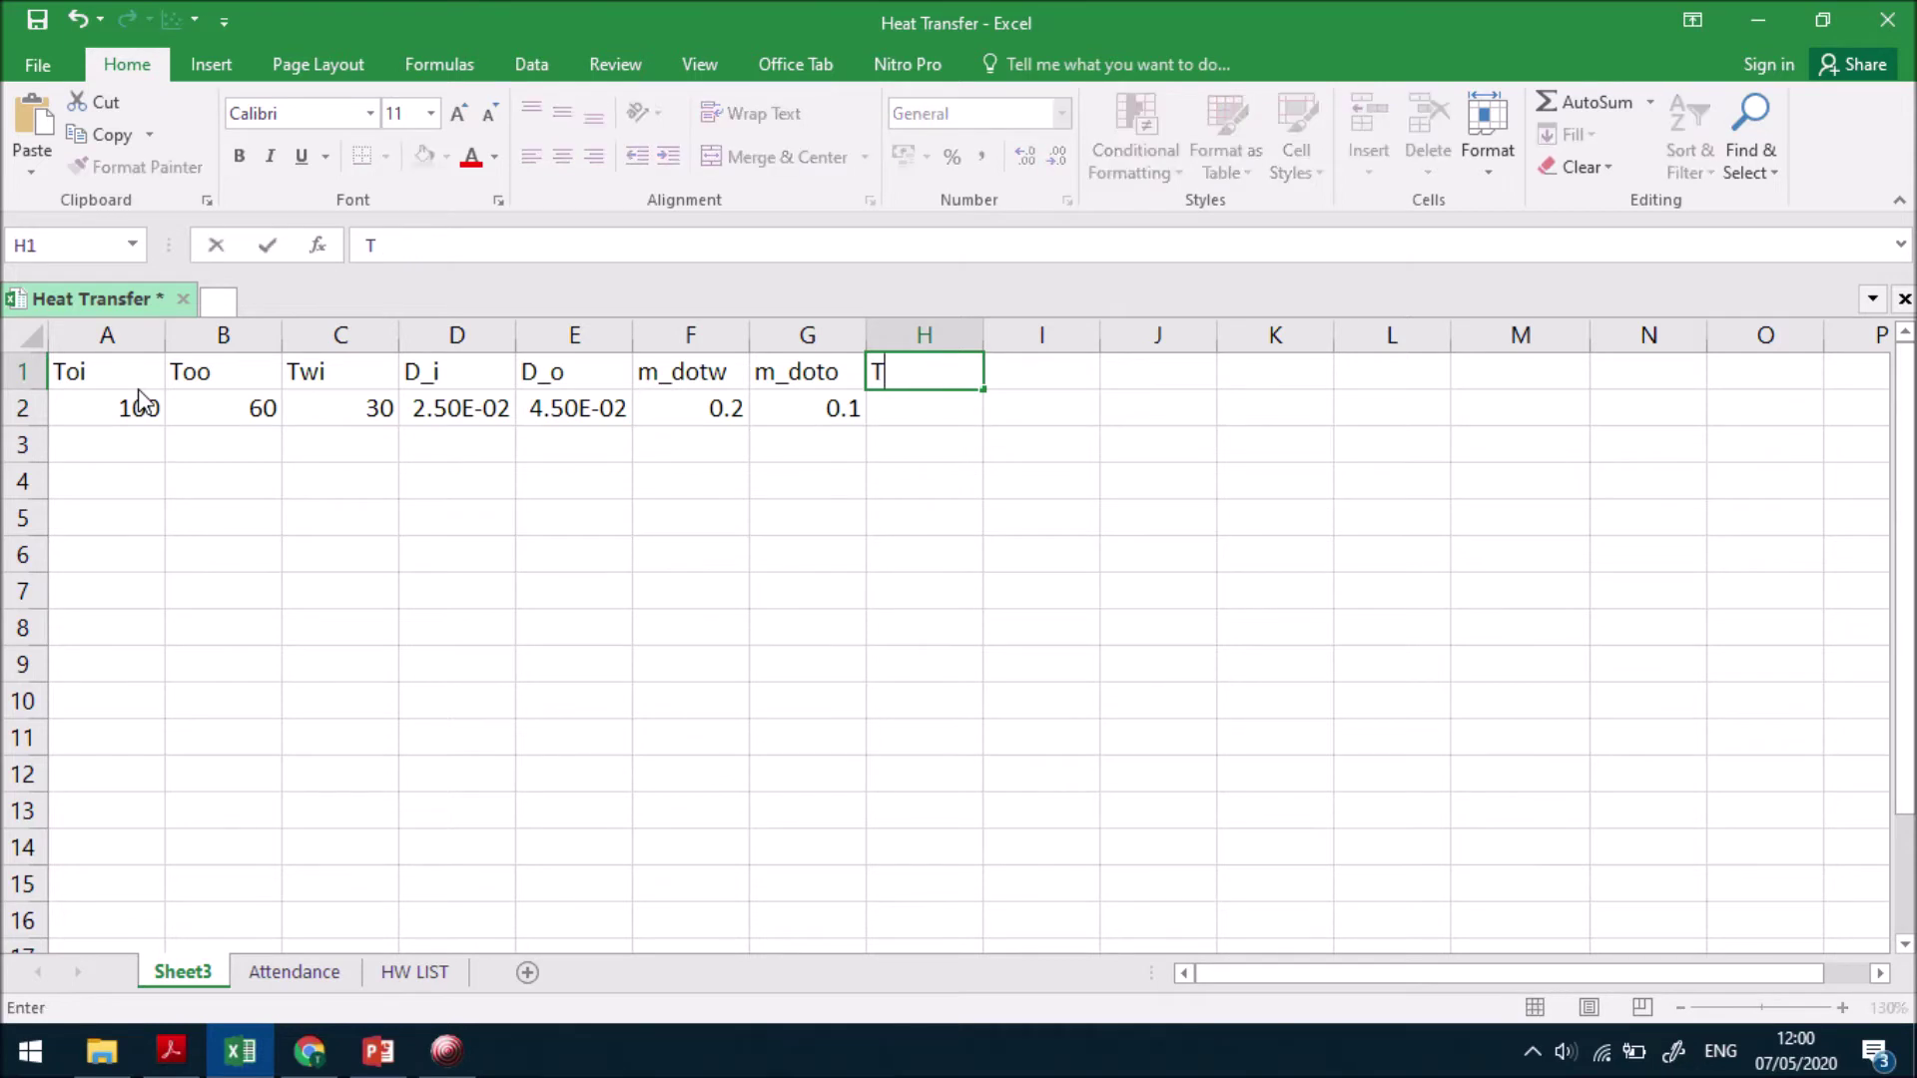
{"action": "type", "text": "_mo"}
{"action": "key", "text": "Return"}
- Calculate the mean oil temperature in H2 with the formula =(A2+B2)/2
{"action": "type", "text": "=("}
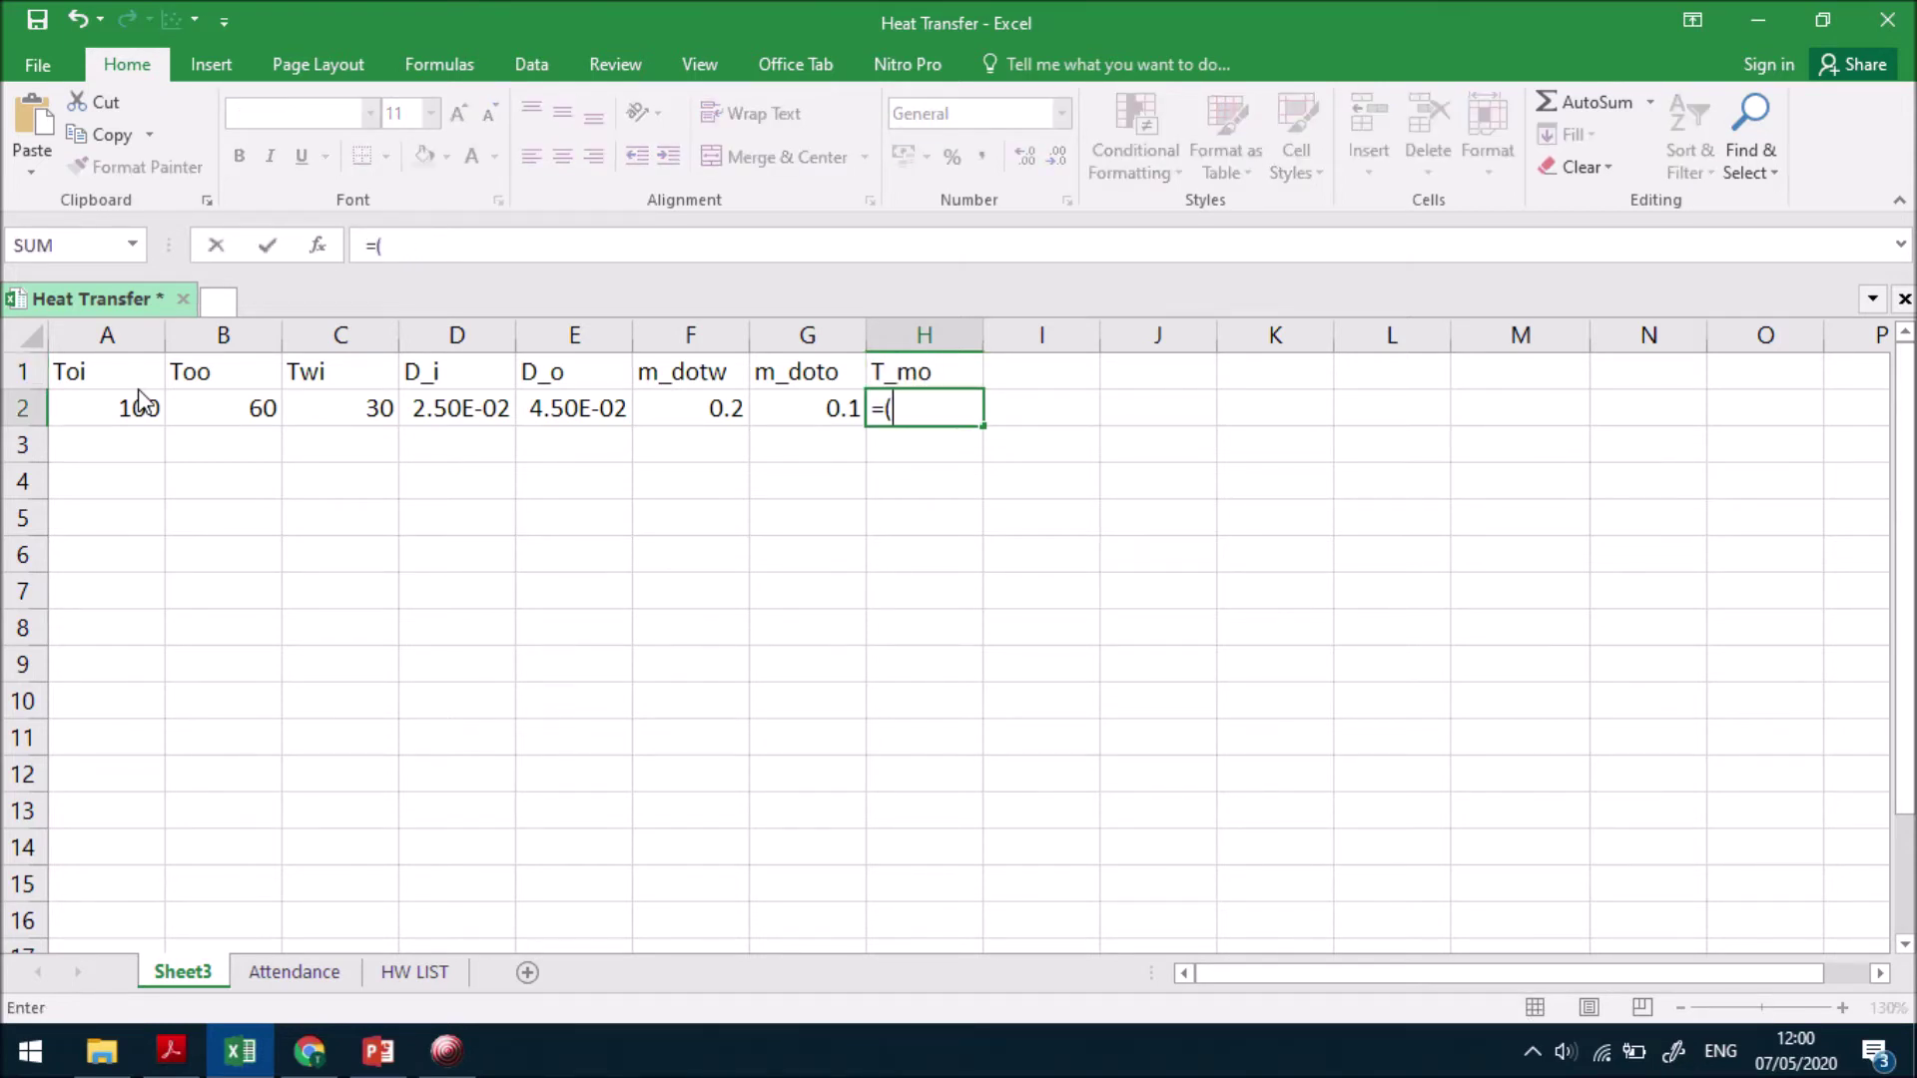
{"action": "left_click", "coordinate": [107, 413]}
{"action": "type", "text": "+"}
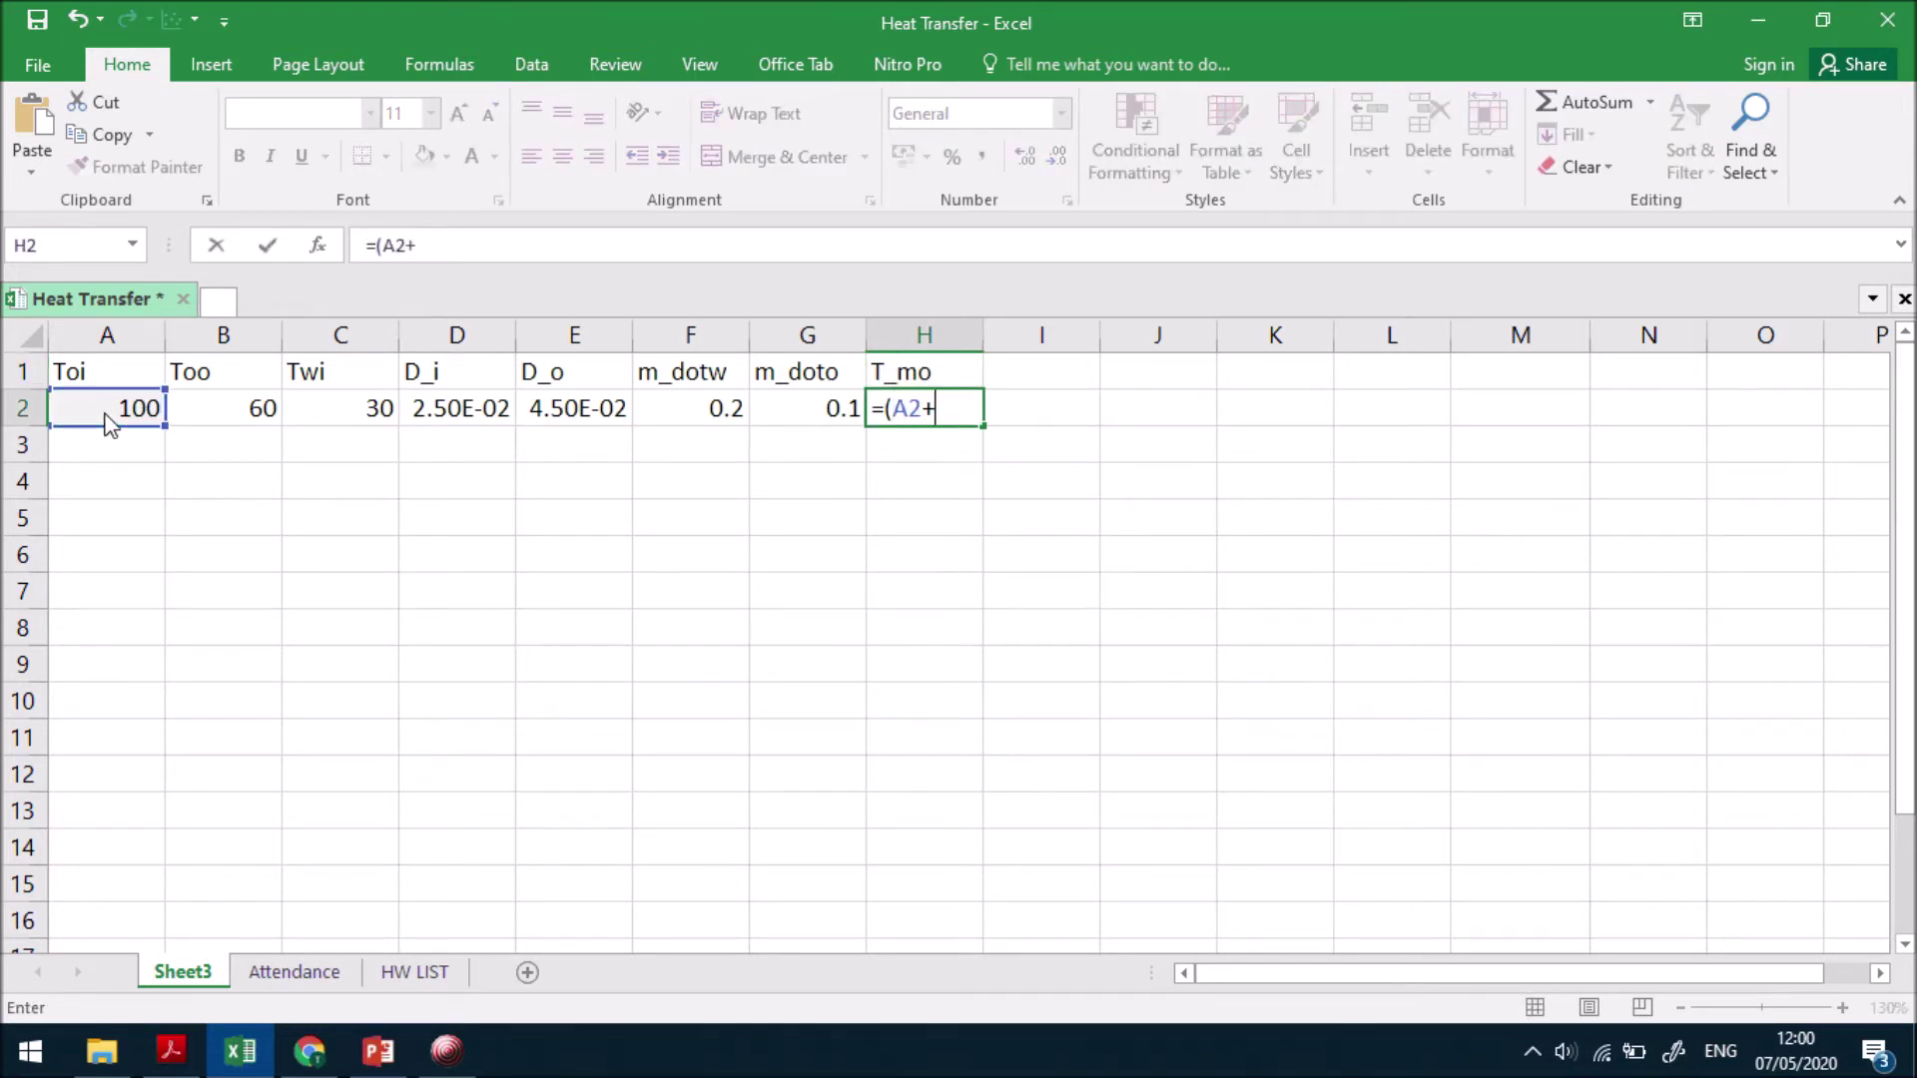
{"action": "left_click", "coordinate": [232, 417]}
{"action": "type", "text": ")/2"}
{"action": "key", "text": "Return"}
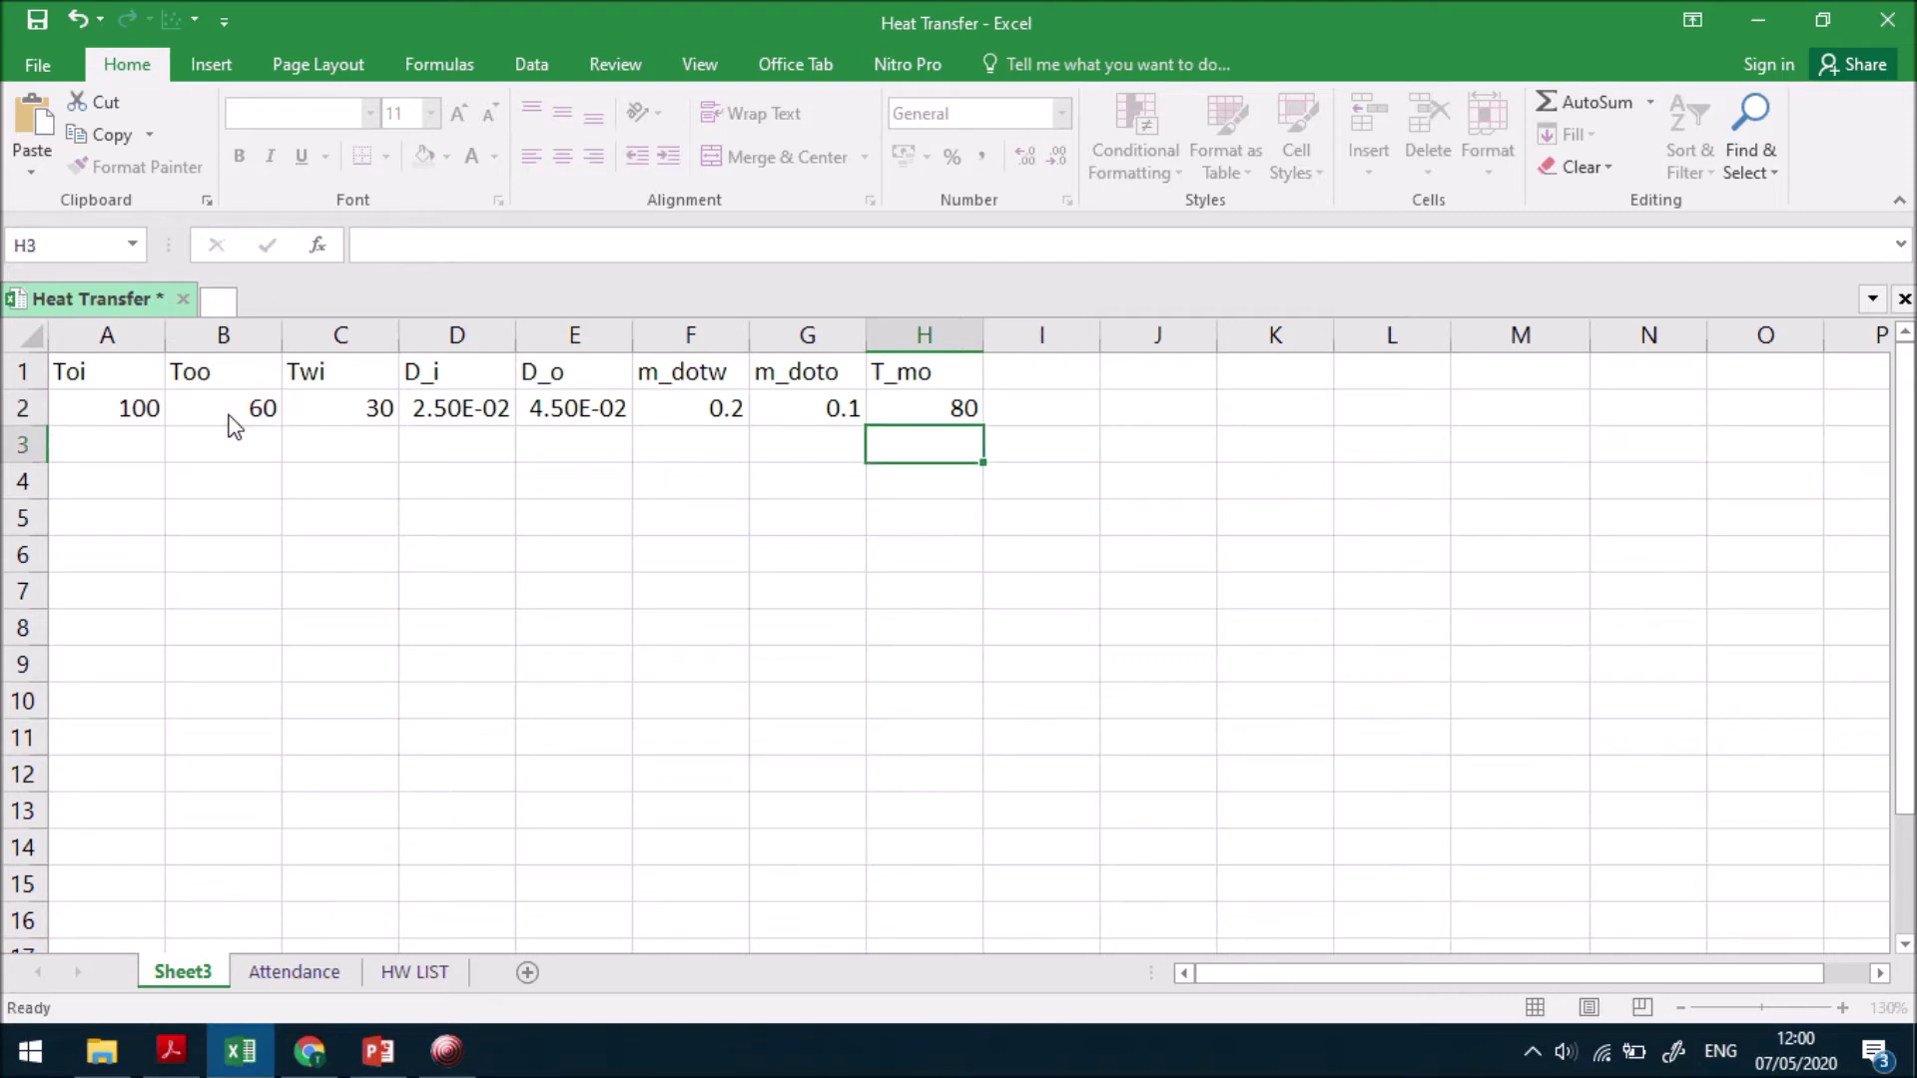
- Enter the heading T_mw in I1 and a mean water temperature of 35 in I2
{"action": "key", "text": "Up"}
{"action": "key", "text": "Right"}
{"action": "type", "text": "T_"}
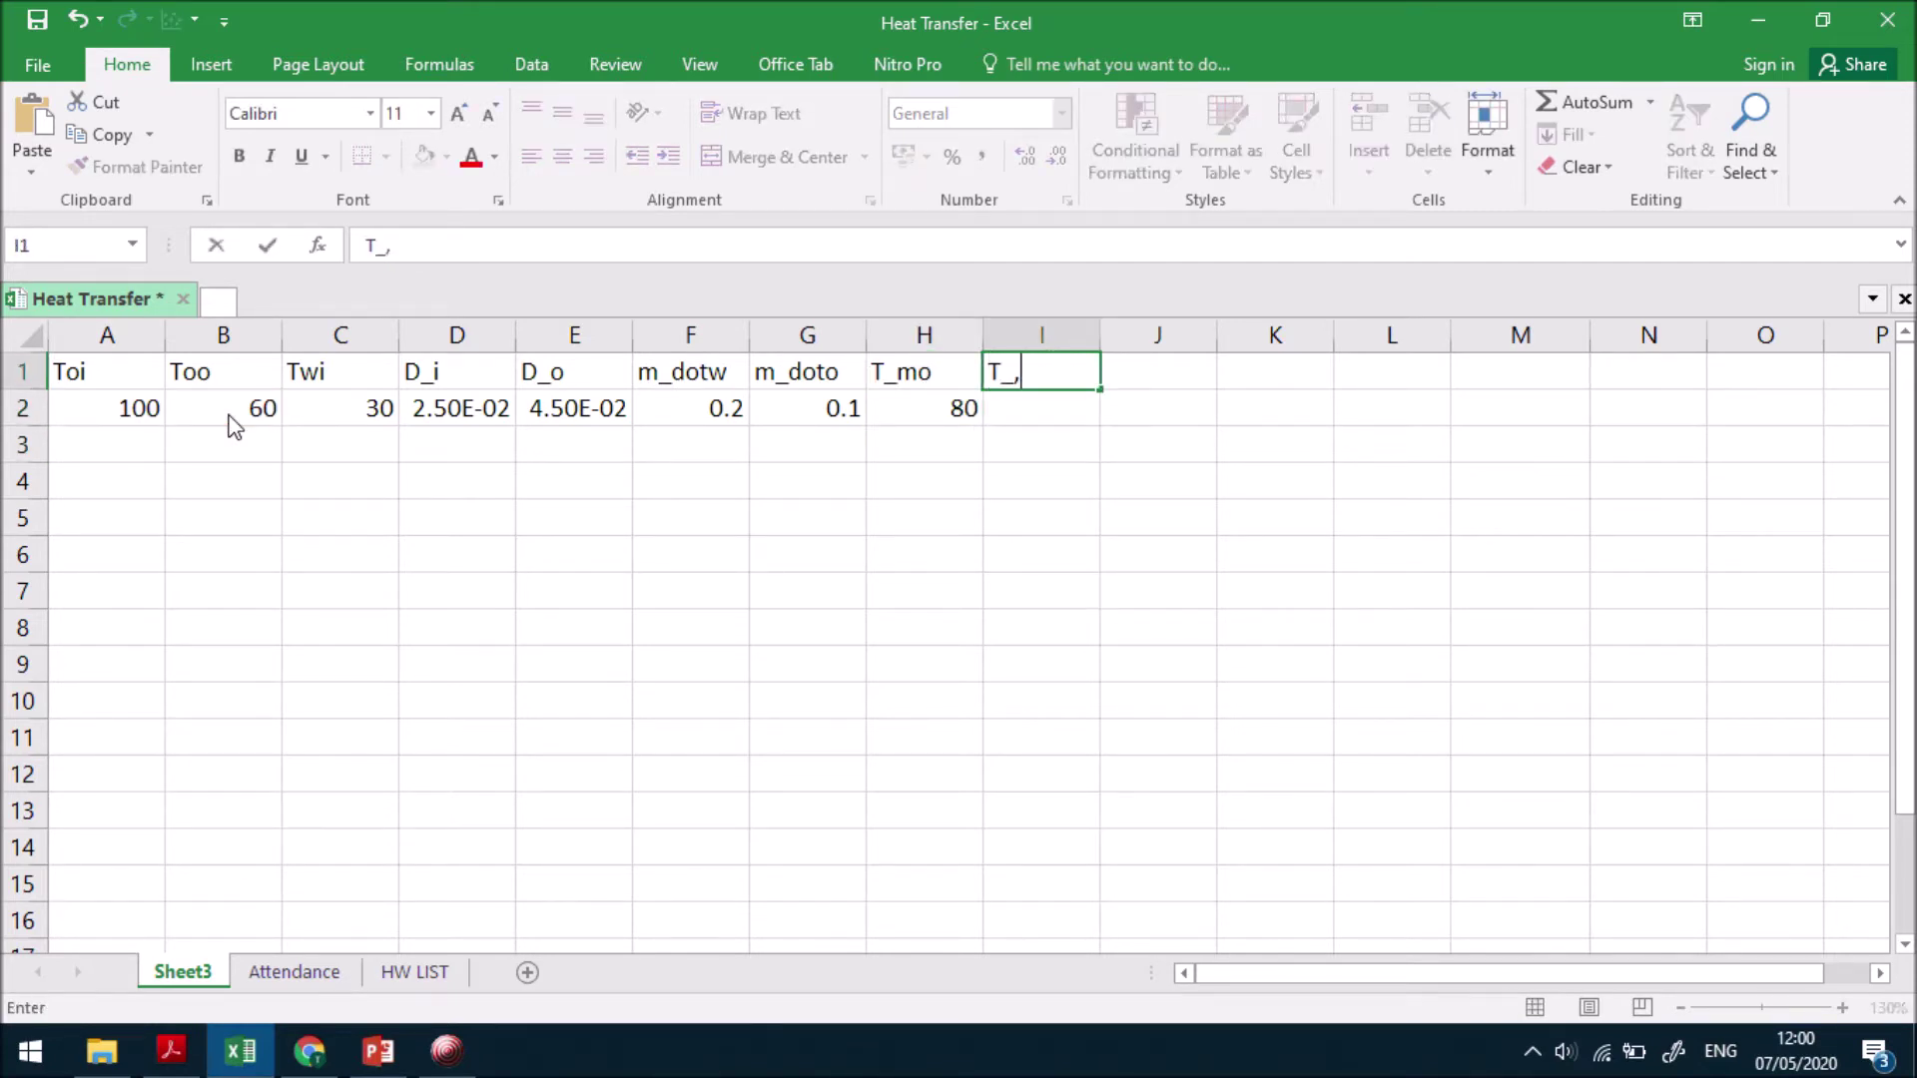
{"action": "type", "text": "mw"}
{"action": "key", "text": "Return"}
{"action": "type", "text": "=("}
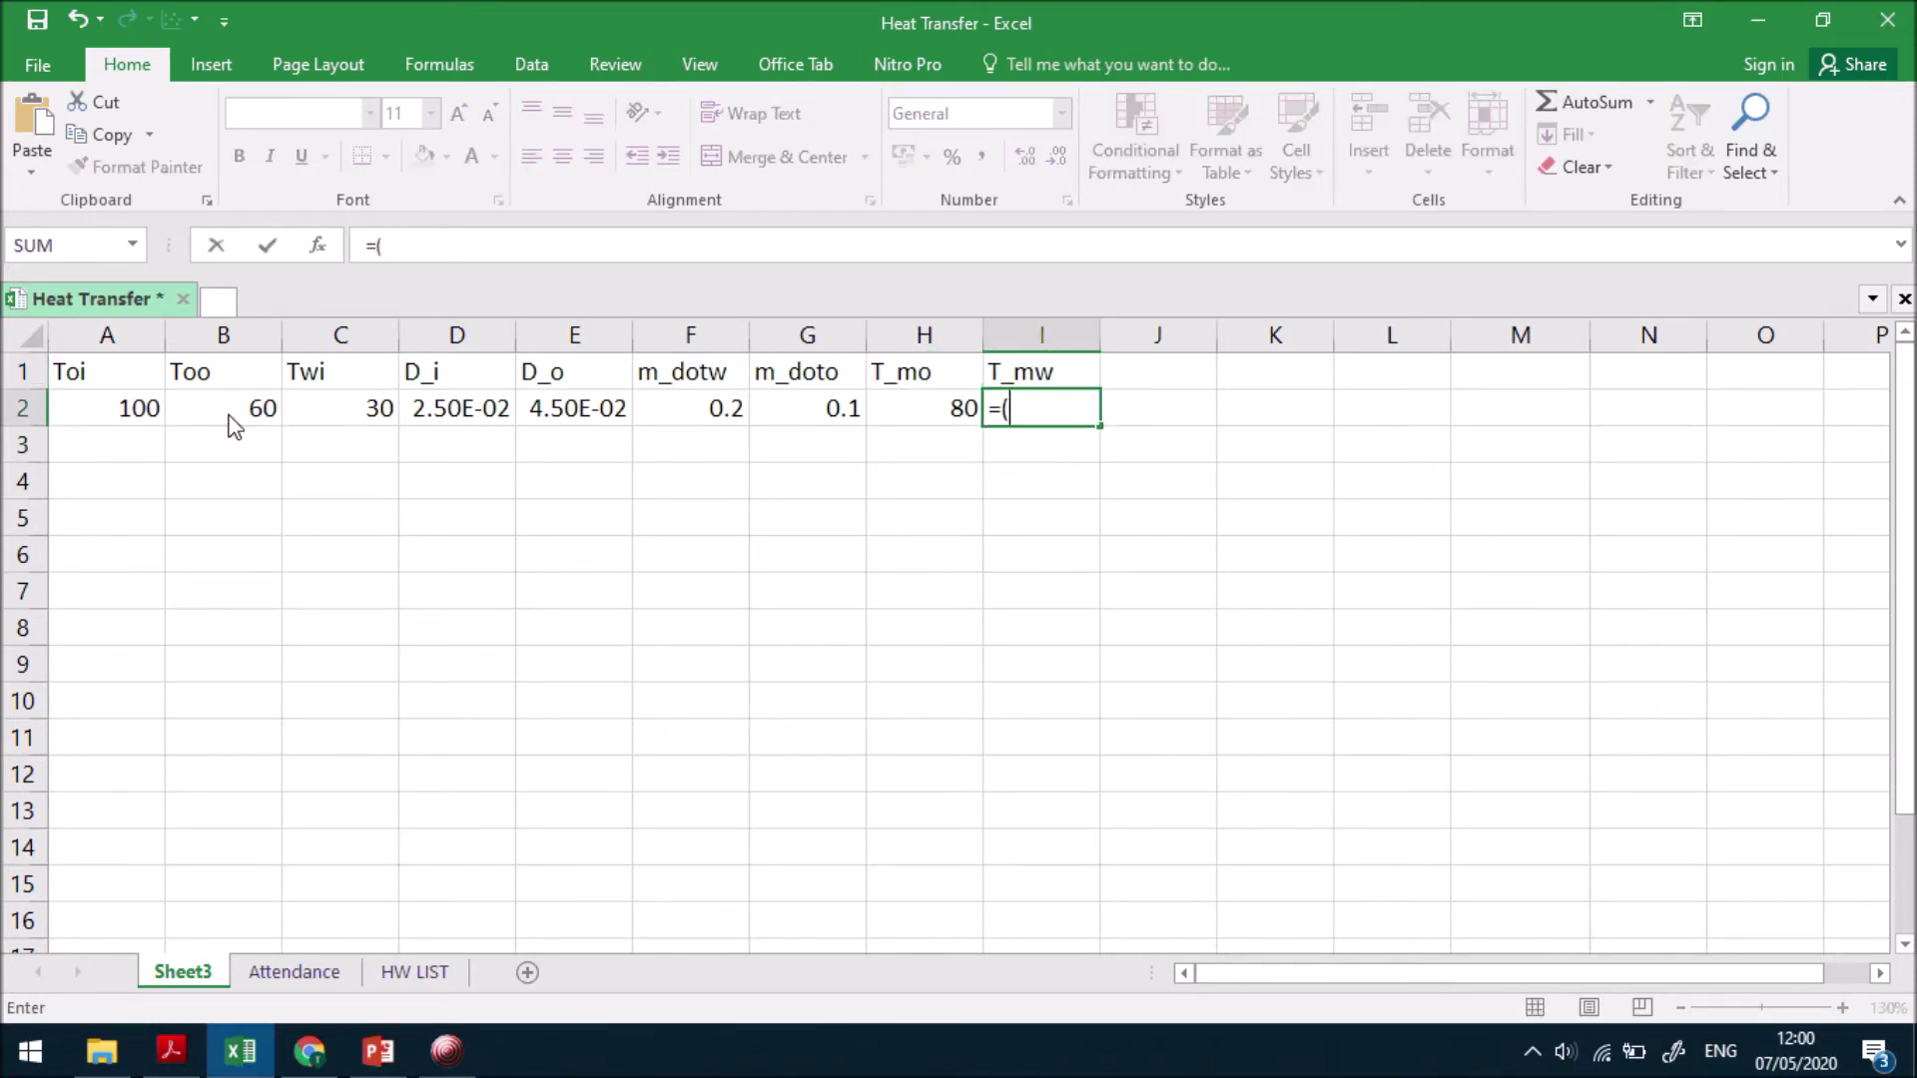
{"action": "key", "text": "BackSpace"}
{"action": "type", "text": "3"}
{"action": "key", "text": "Return"}
- Change the heading in I1 to T_mw_assumed
{"action": "key", "text": "Up"}
{"action": "key", "text": "Up"}
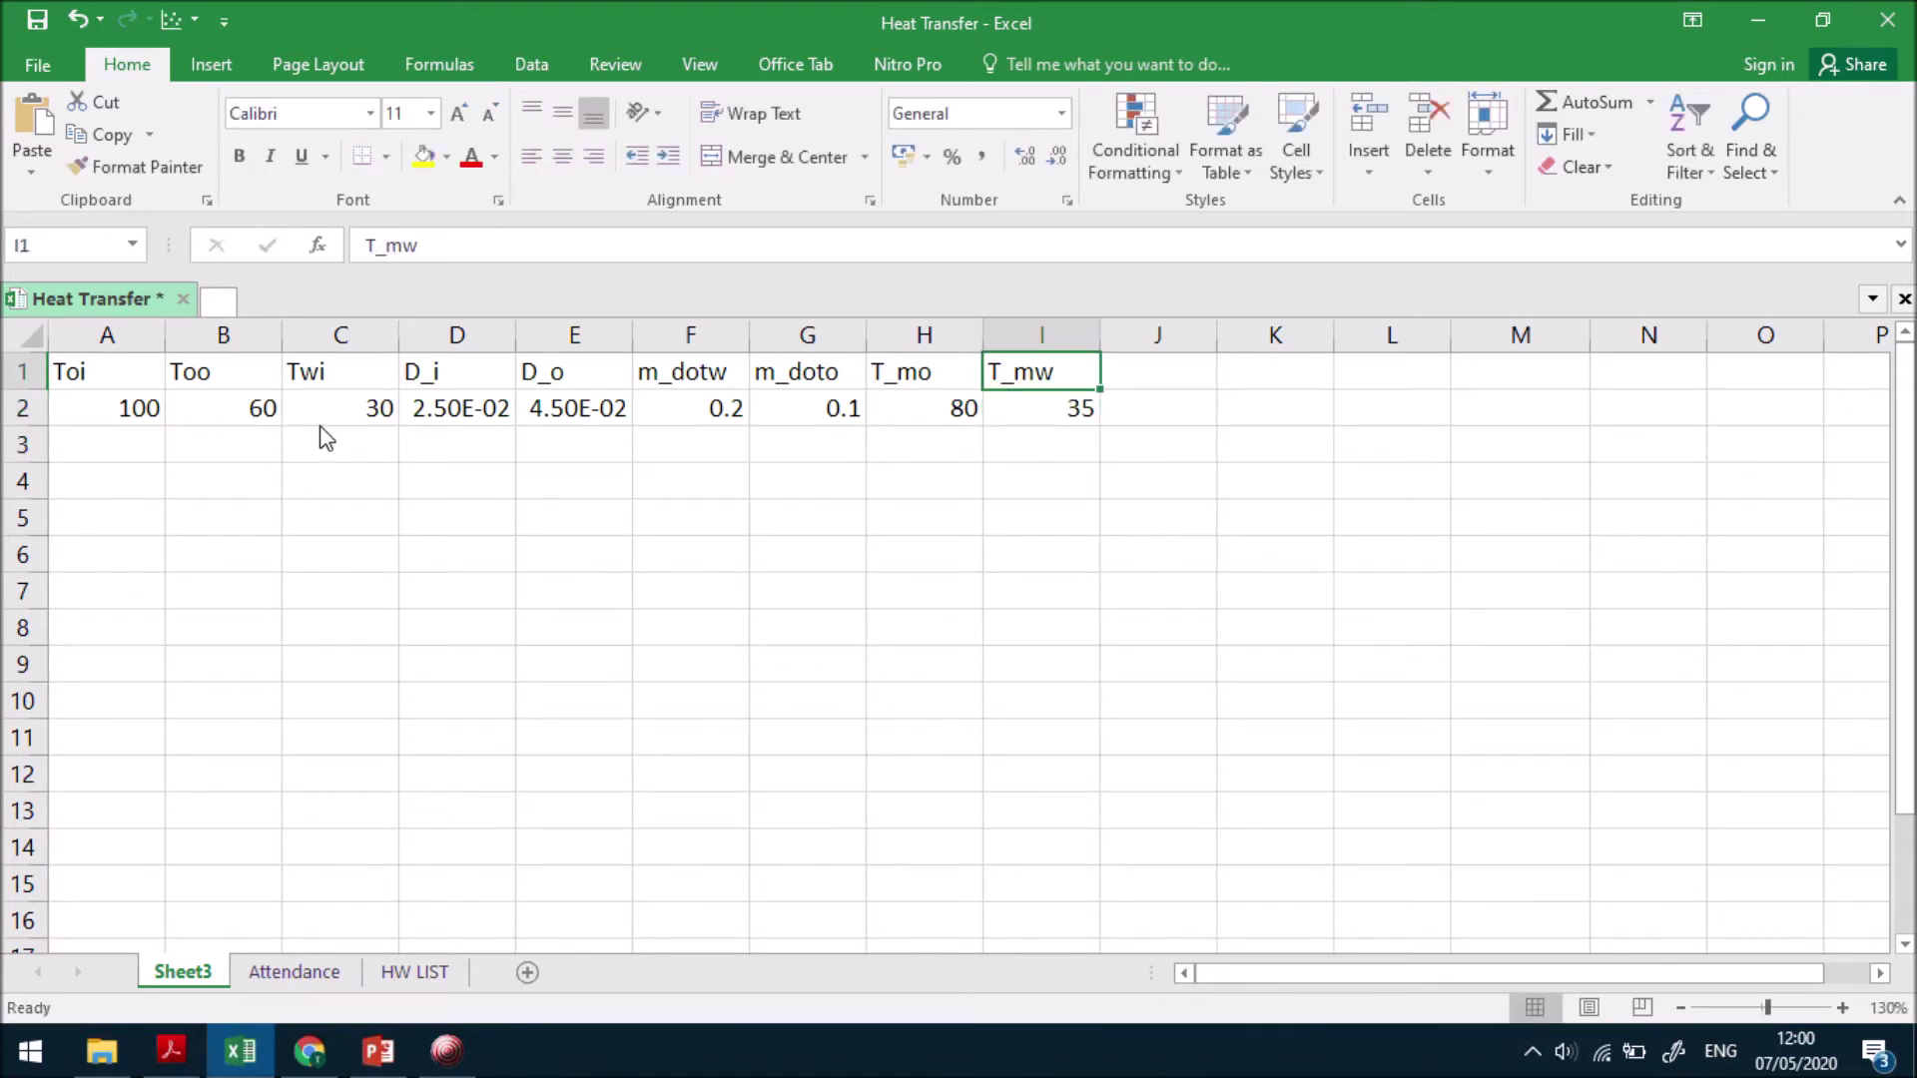
{"action": "type", "text": "T_mw"}
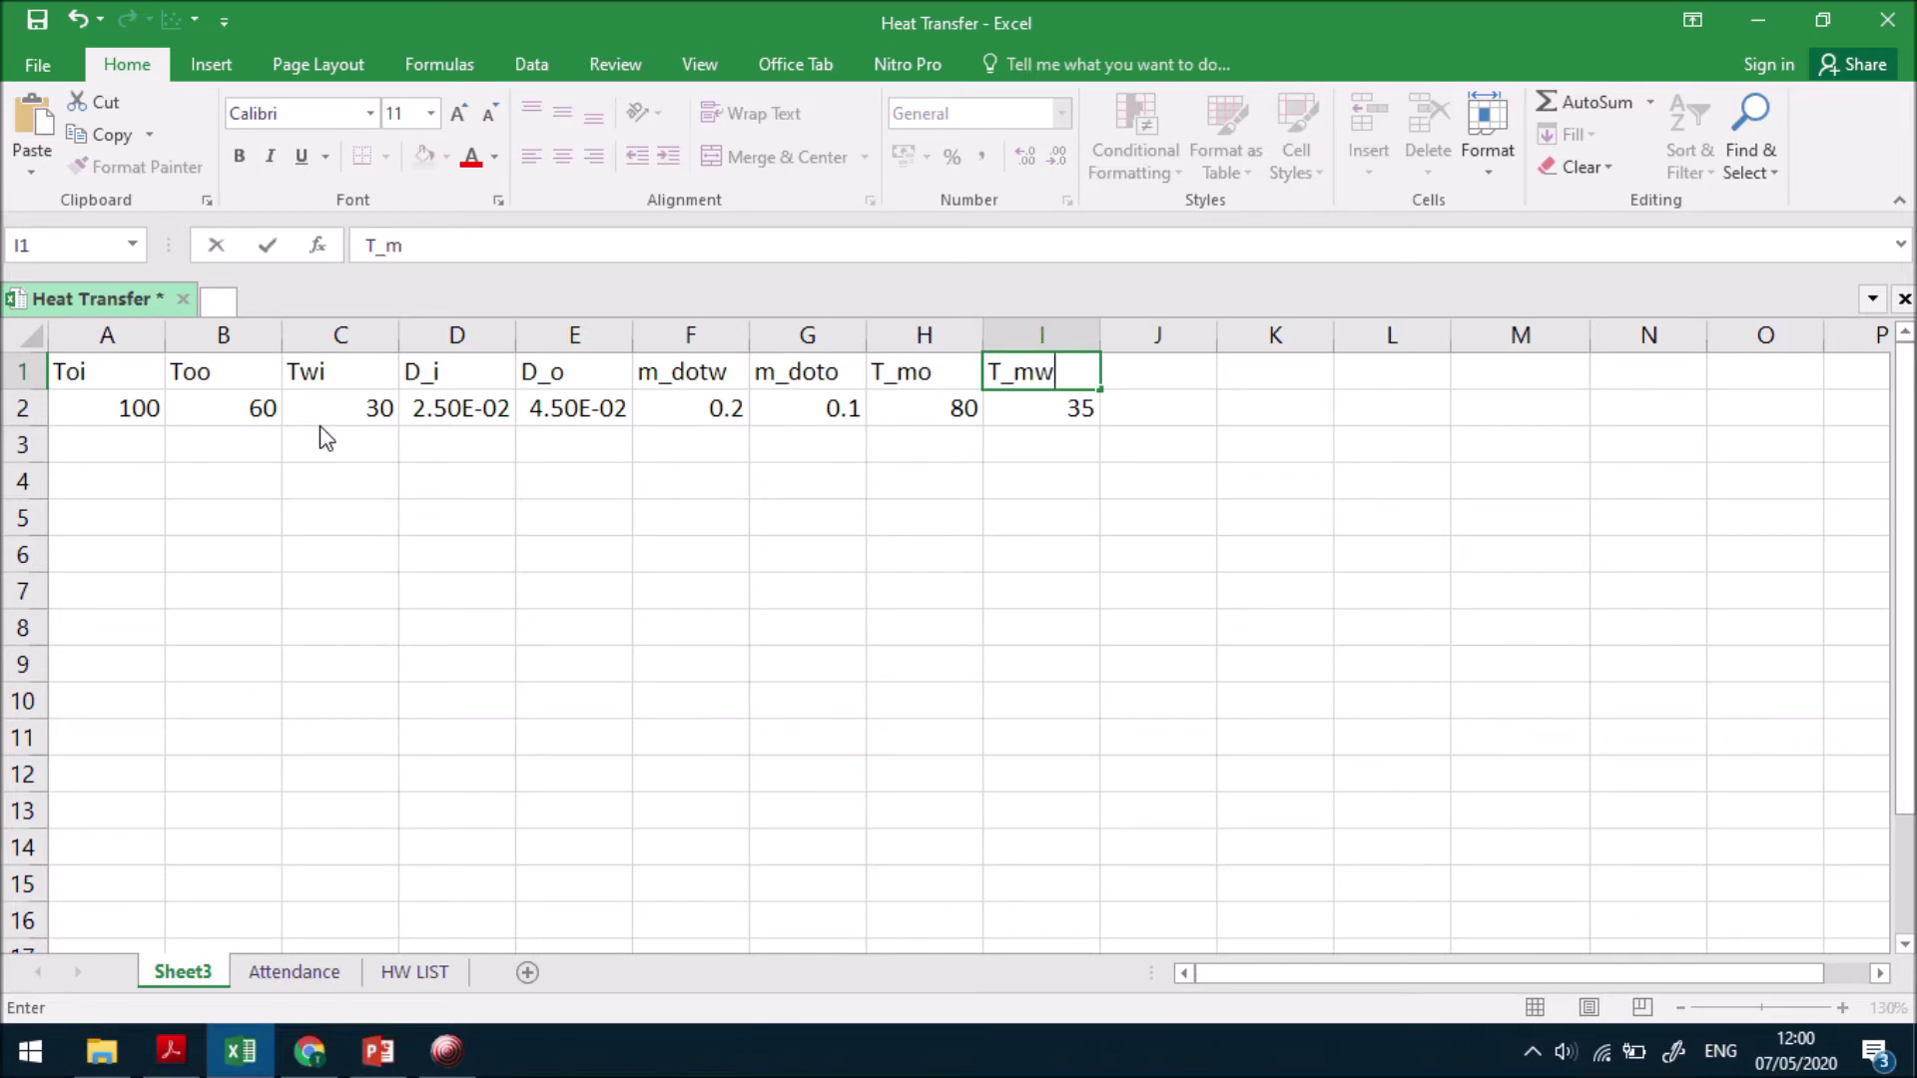
{"action": "type", "text": "_assumed"}
{"action": "key", "text": "Return"}
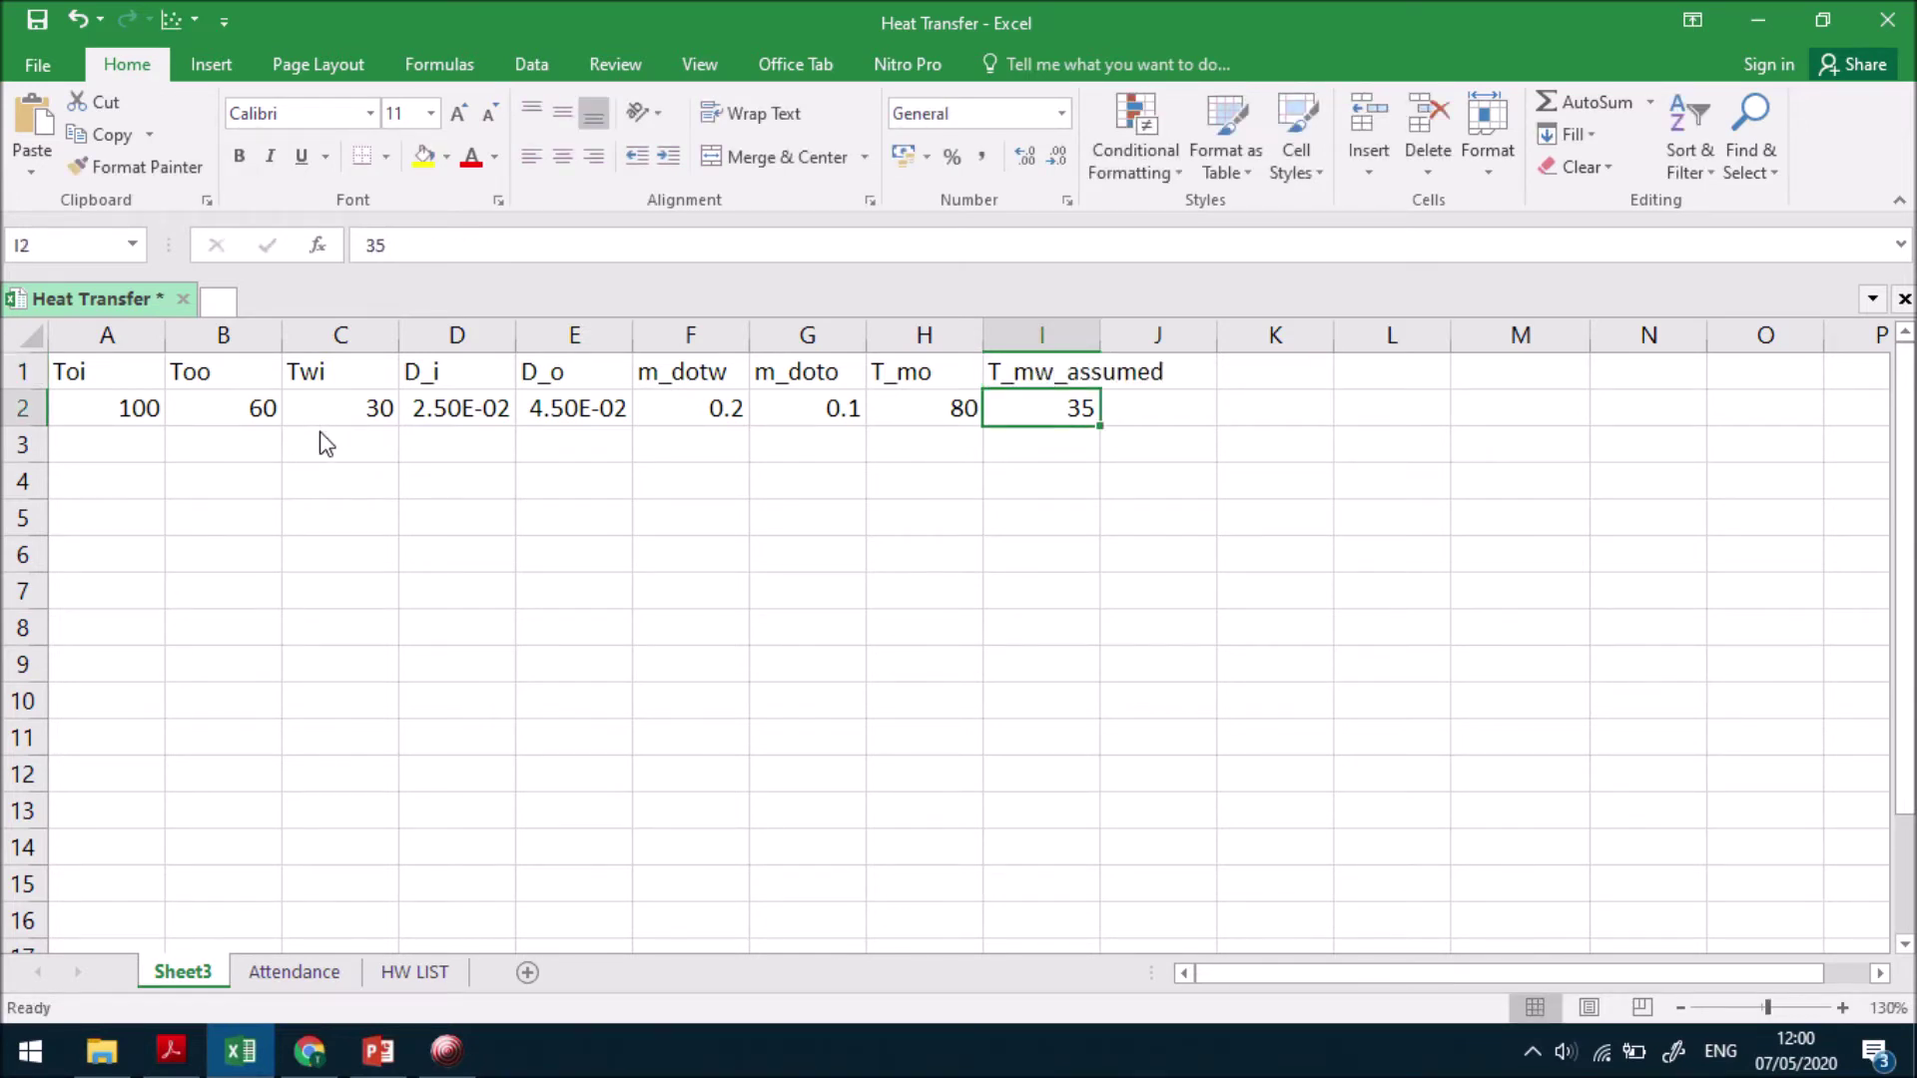
- Fit column I to the width of its heading and save the workbook
{"action": "double_click", "coordinate": [1102, 335]}
{"action": "key", "text": "ctrl+s"}
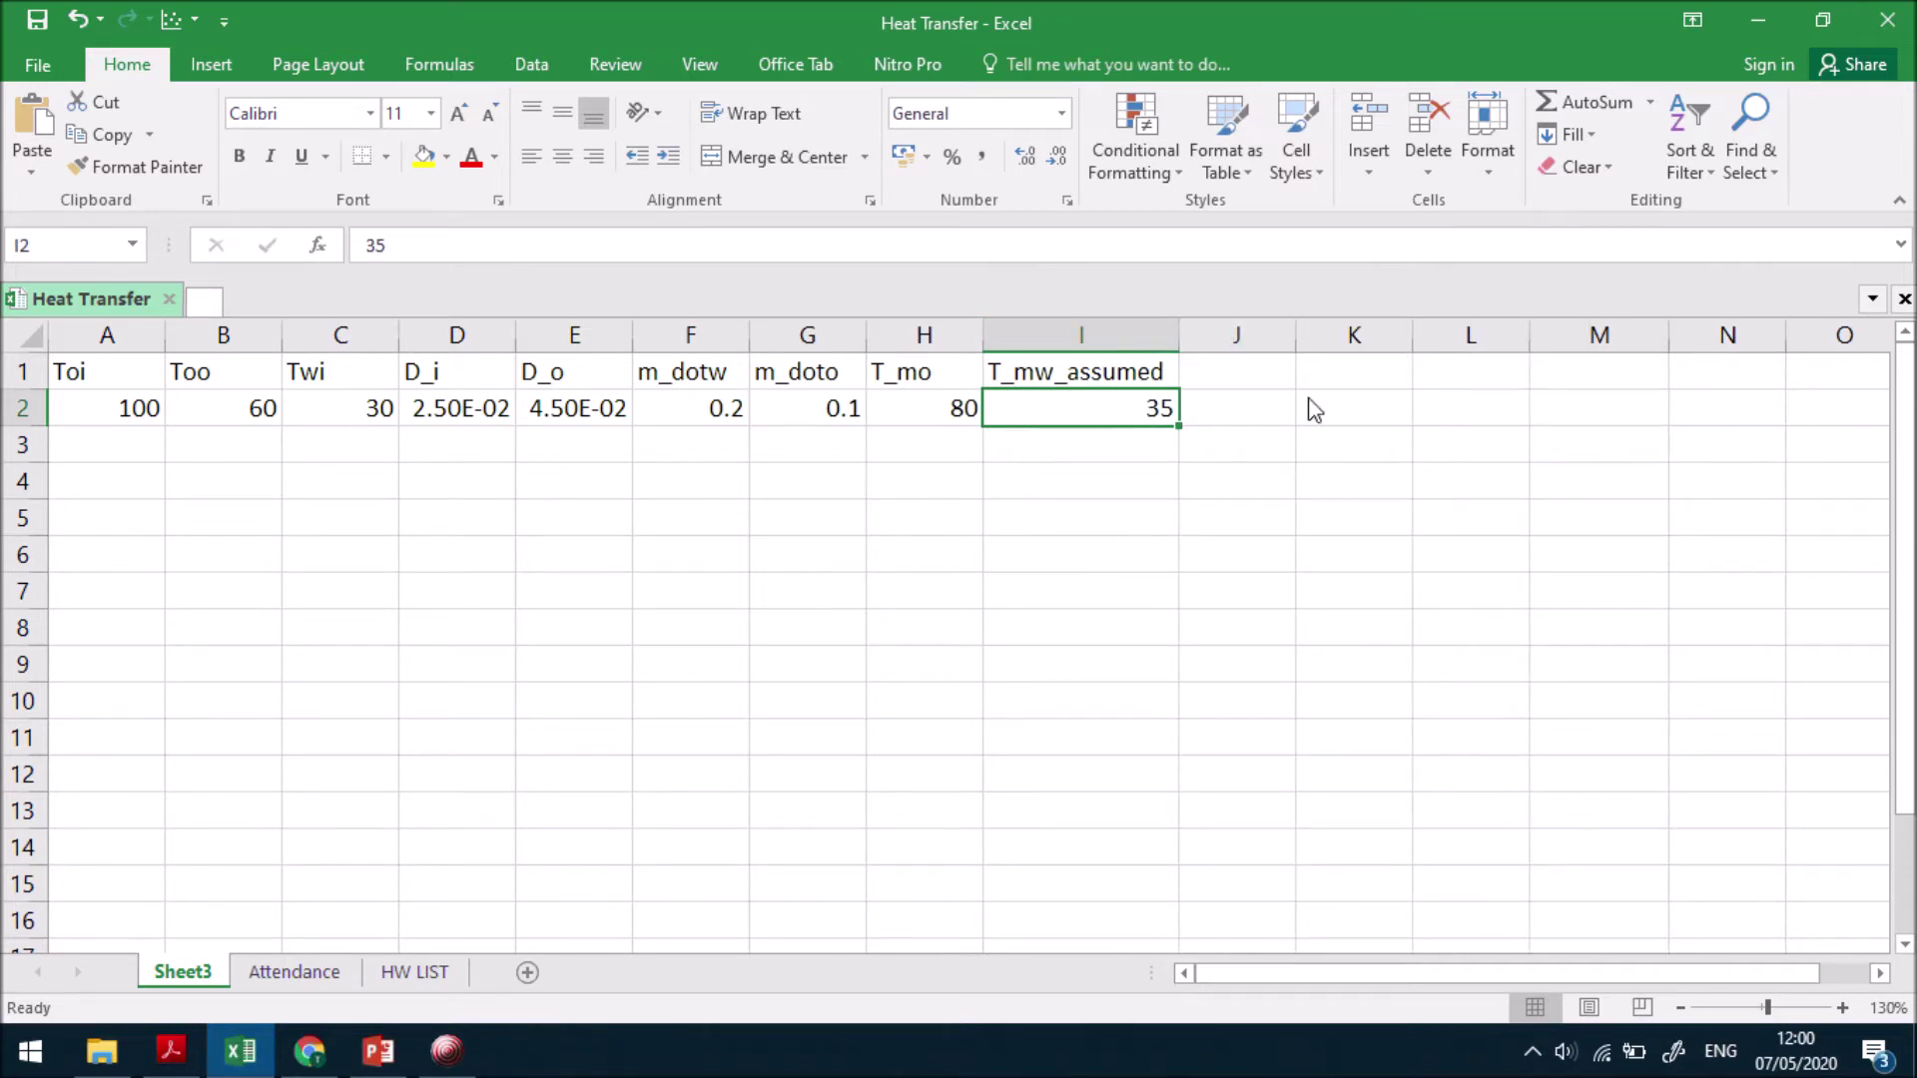
- Add specific heat headings for the two fluids: cp_o in J1 and cp_w in K1
{"action": "left_click", "coordinate": [1249, 368]}
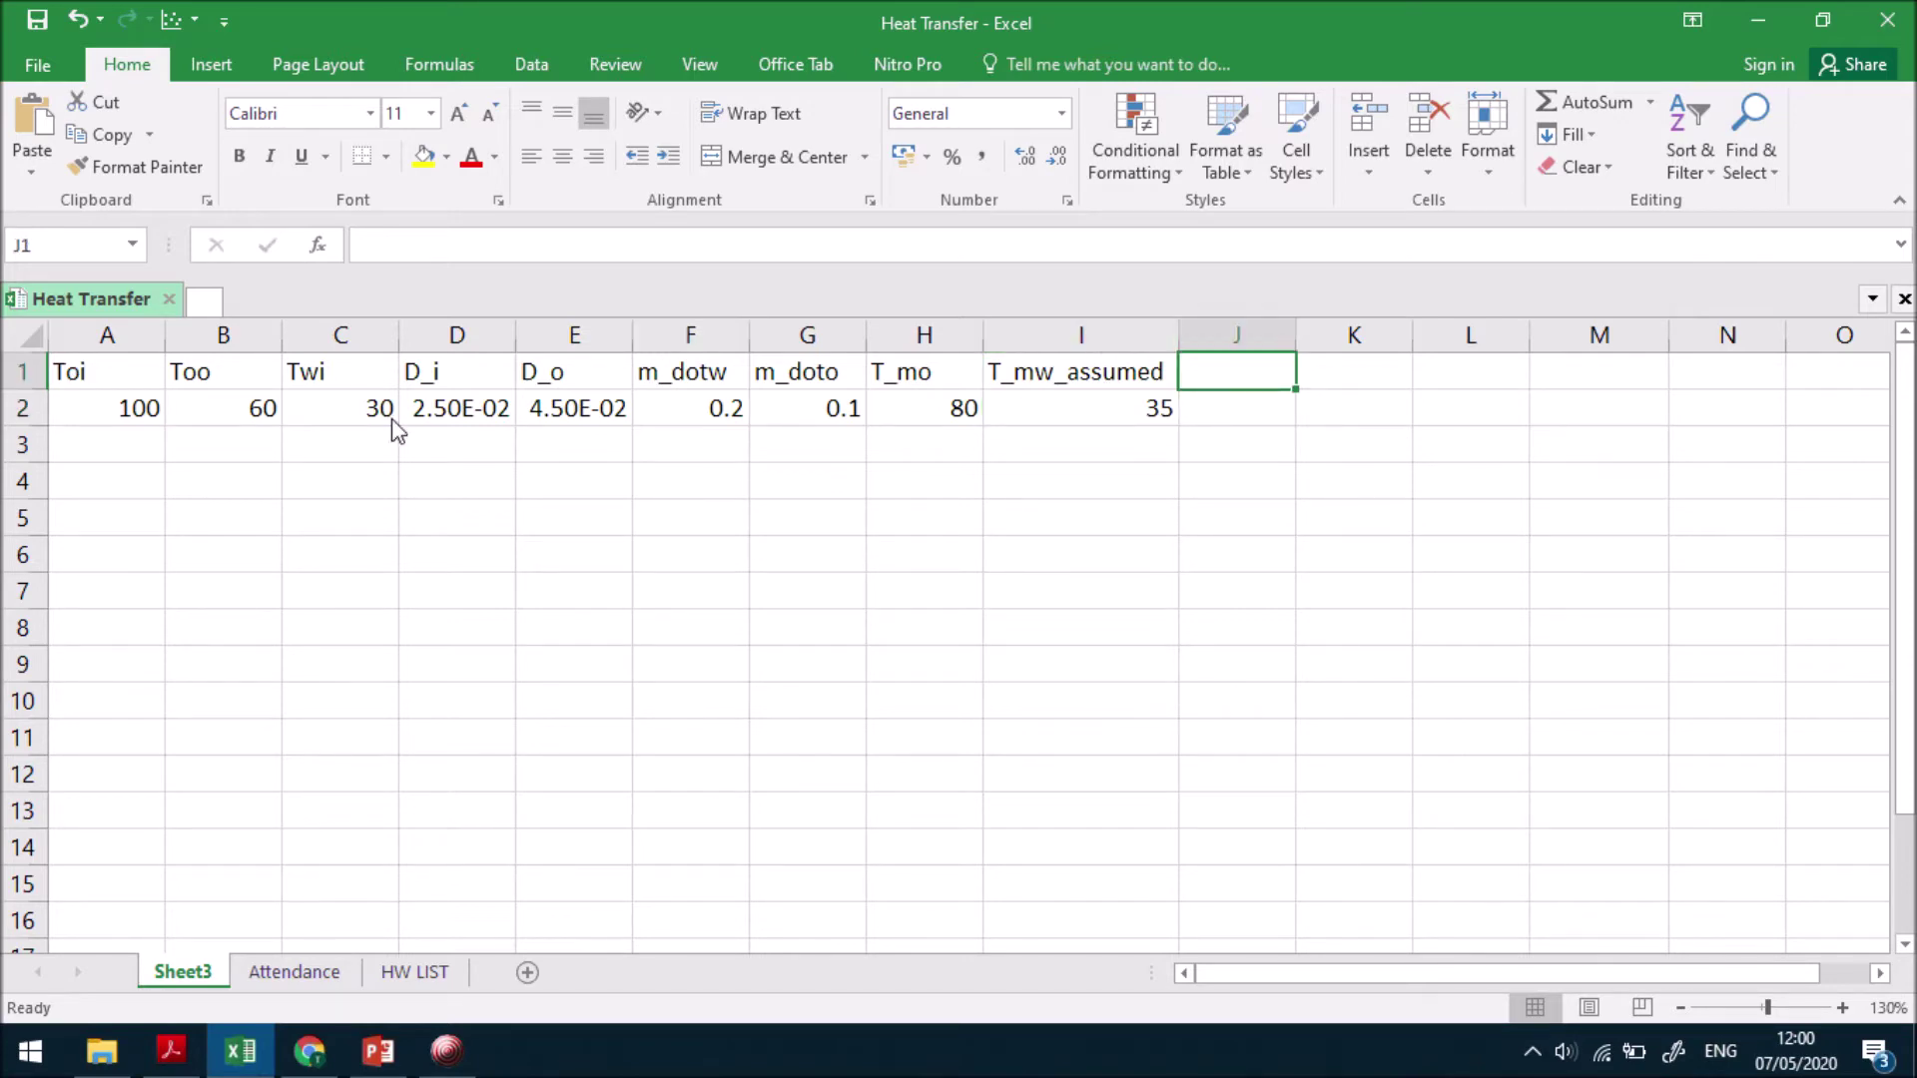
{"action": "key", "text": "alt+Tab"}
{"action": "key", "text": "alt+Tab"}
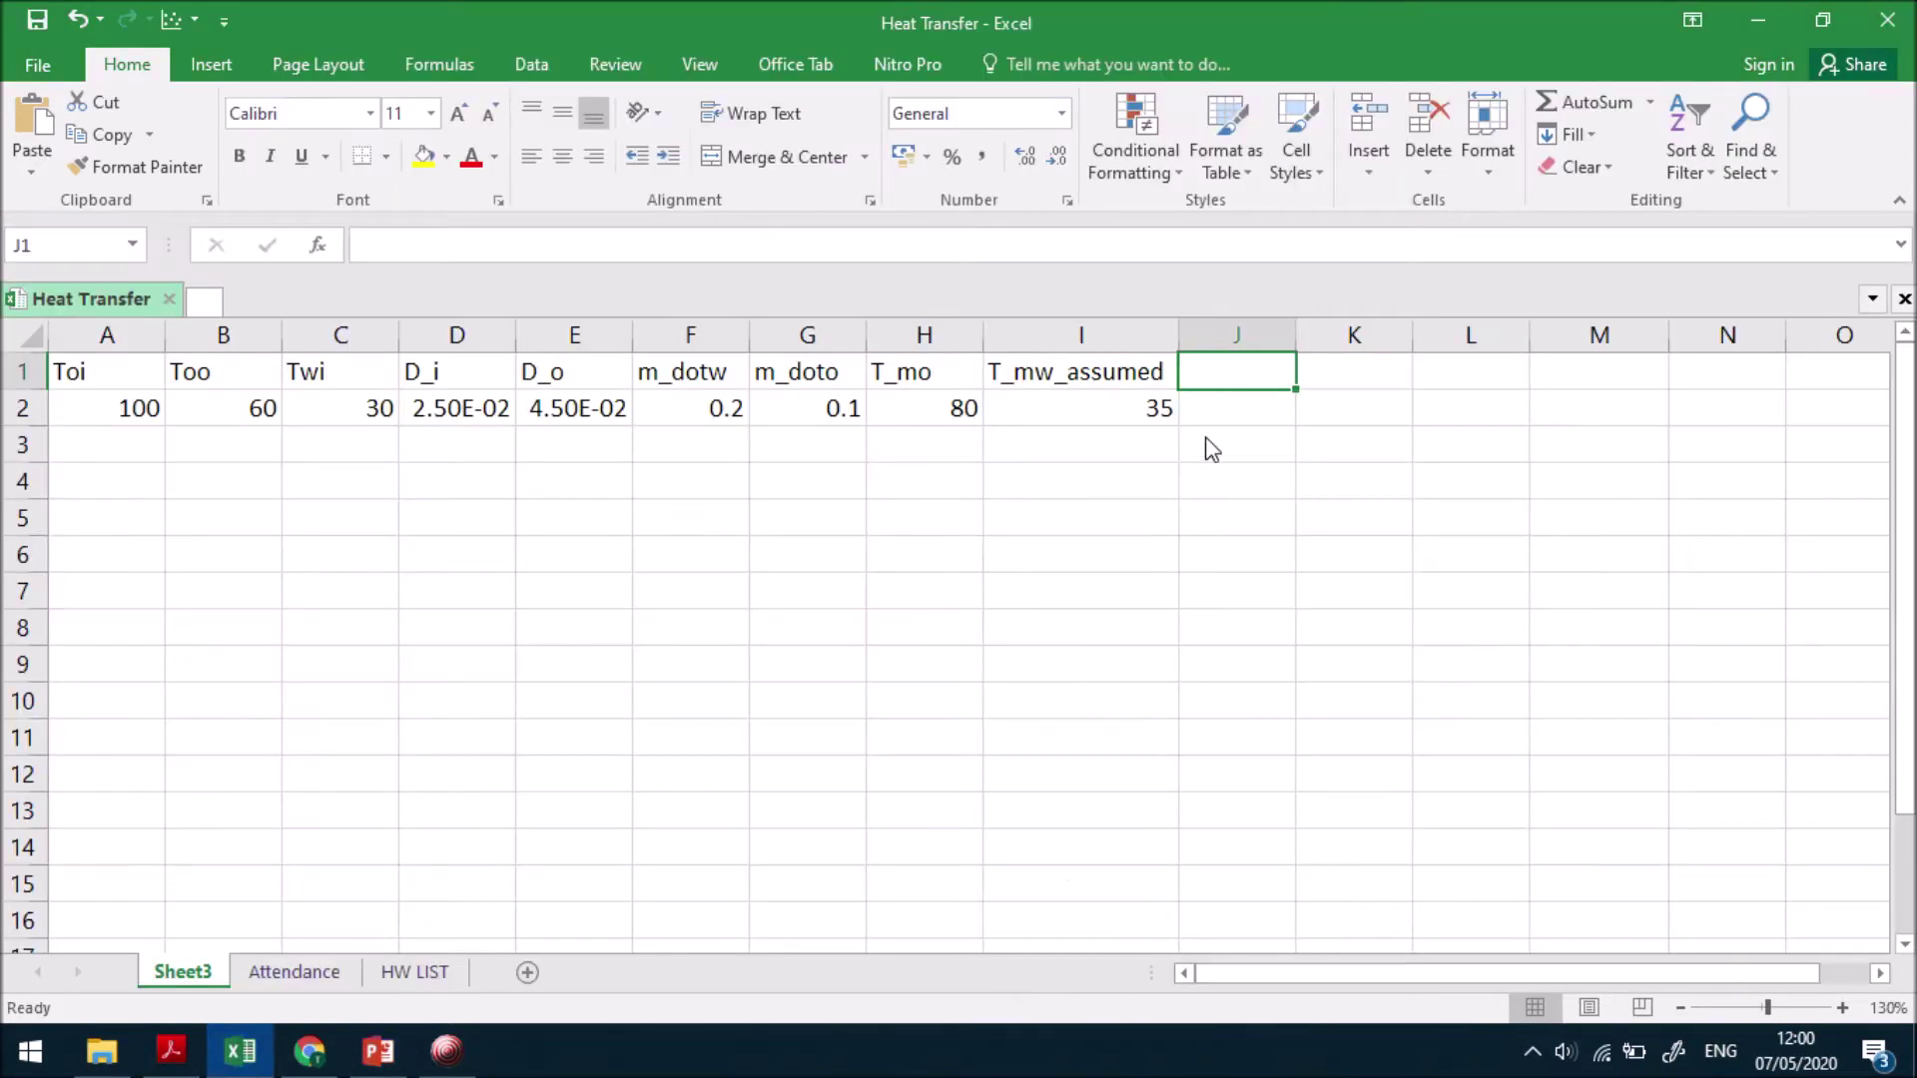
{"action": "key", "text": "alt+Tab"}
{"action": "key", "text": "alt+Tab"}
{"action": "type", "text": "c"}
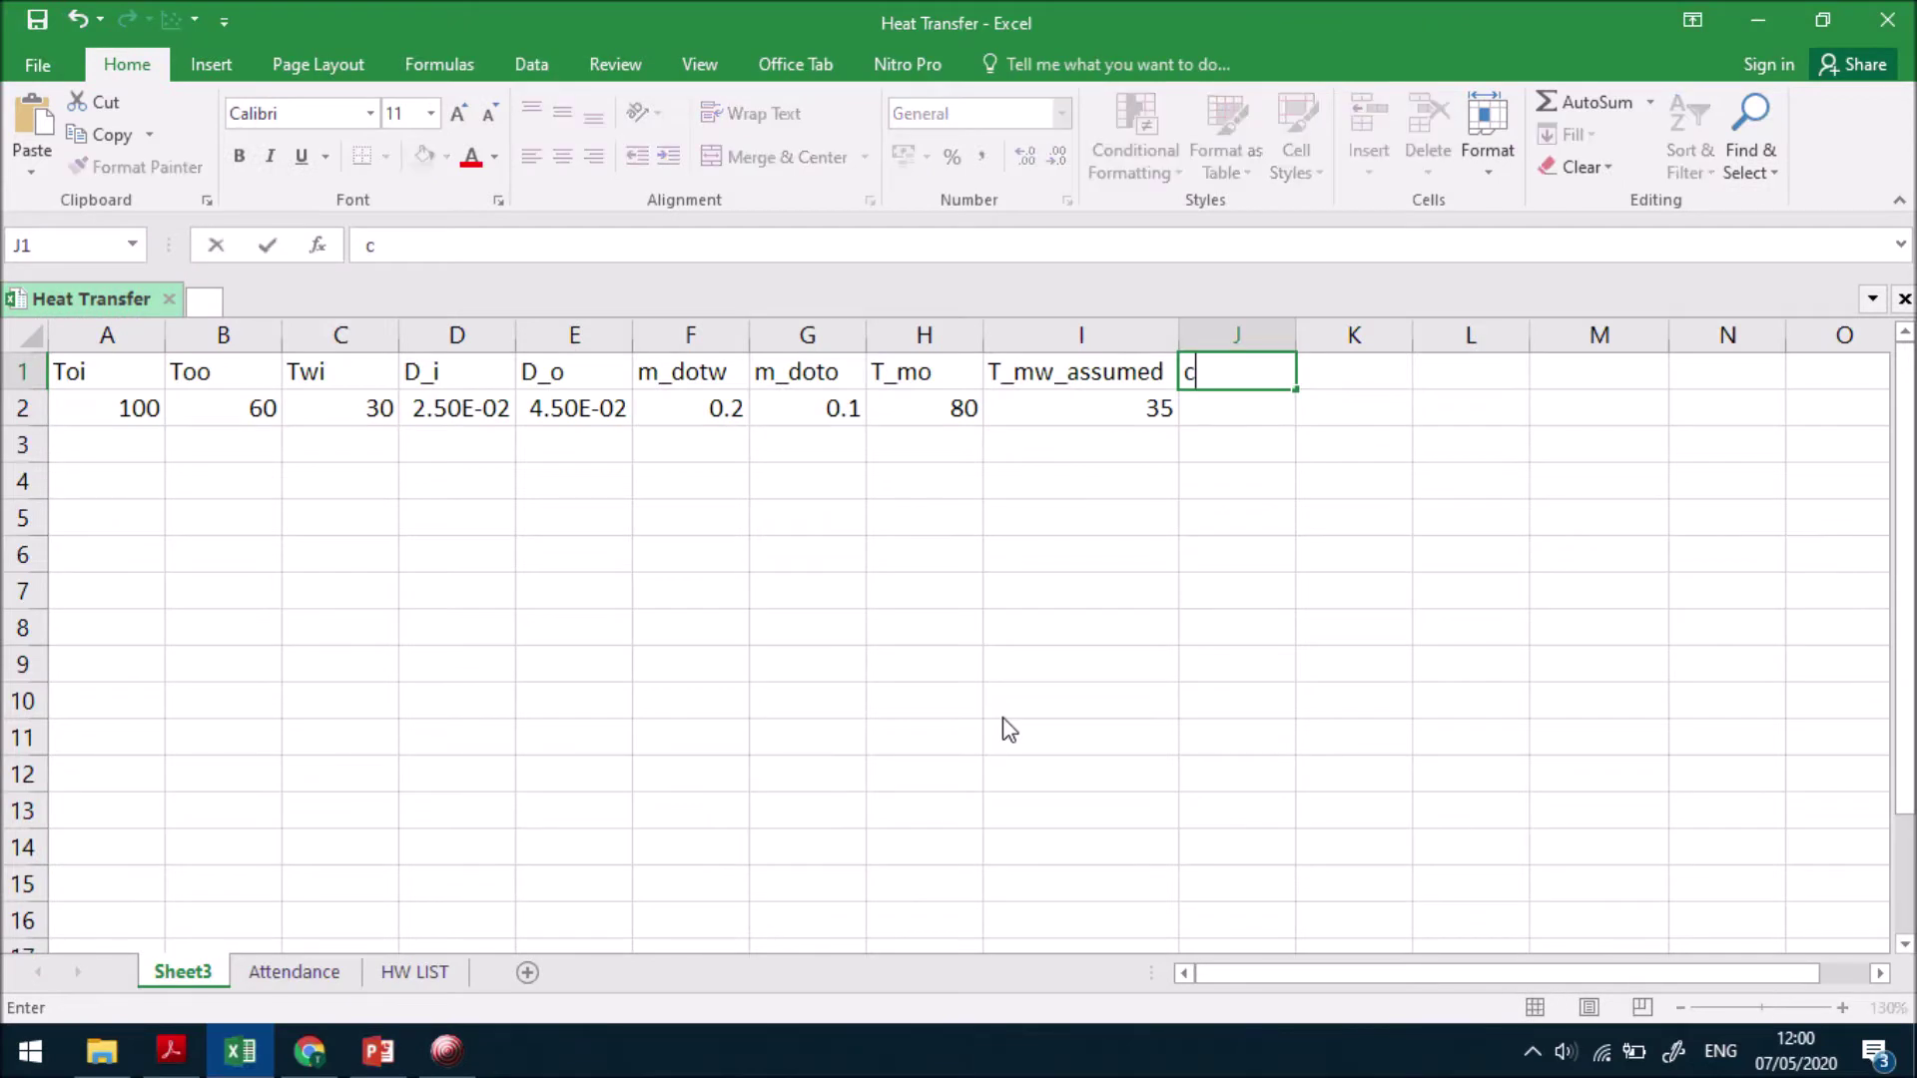
{"action": "type", "text": "p_o"}
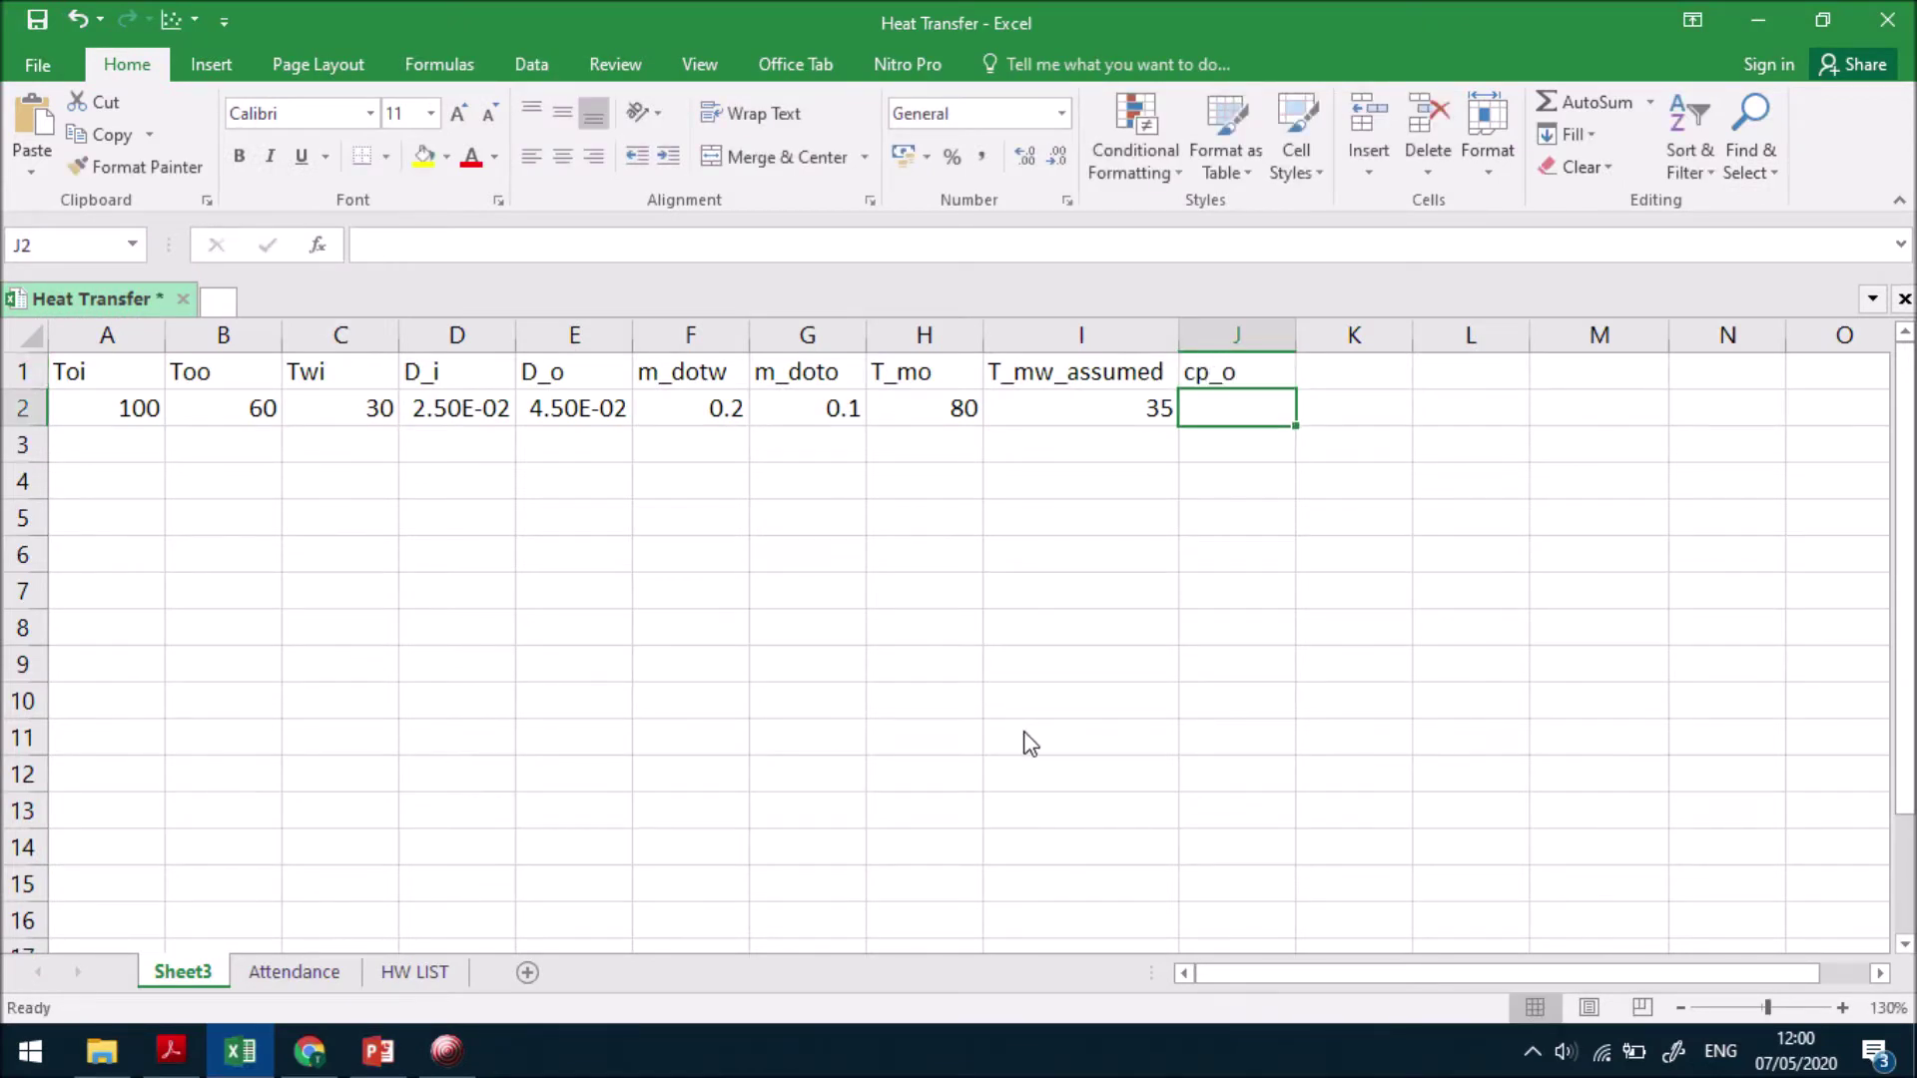
{"action": "key", "text": "Tab"}
{"action": "type", "text": "cp_w"}
{"action": "key", "text": "Return"}
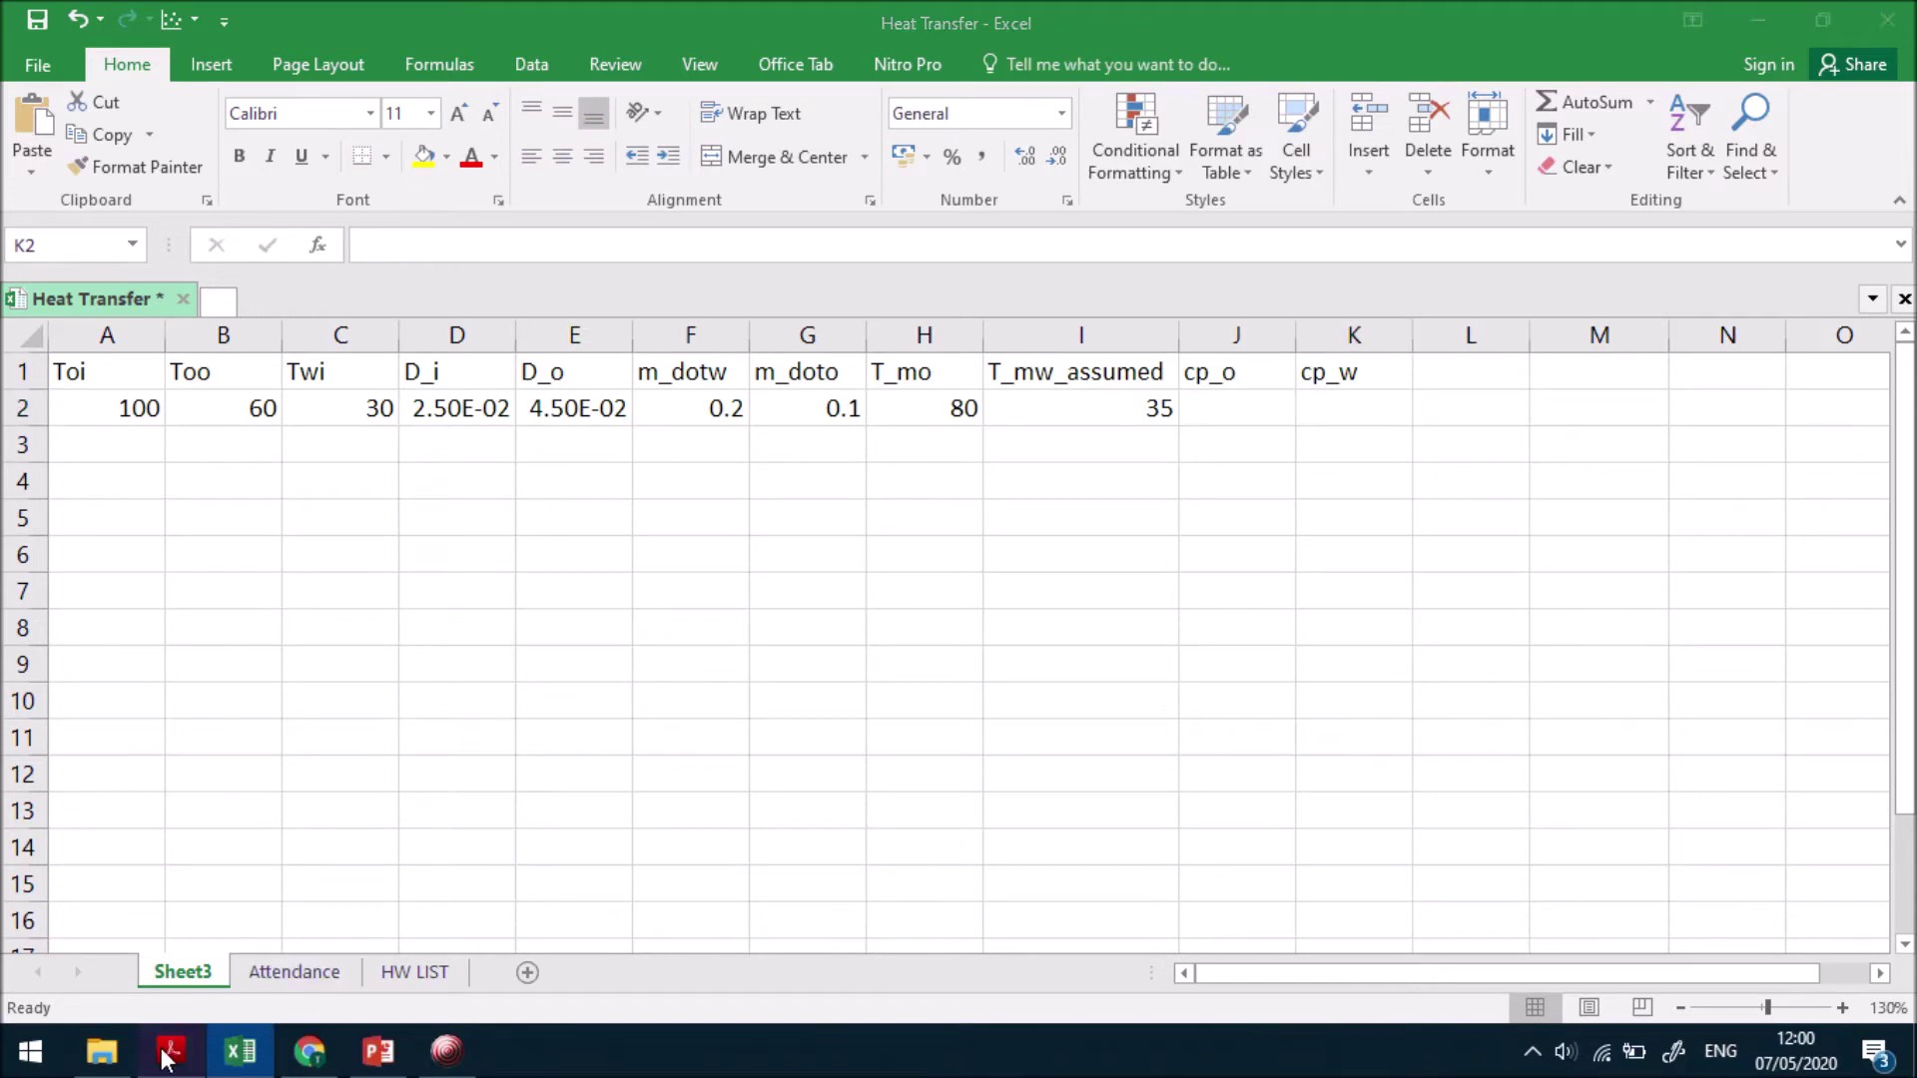
- Switch to the Cengel textbook in Adobe Acrobat Reader and open Table A–13 Properties of liquids under Appendix 1
{"action": "left_click", "coordinate": [171, 1050]}
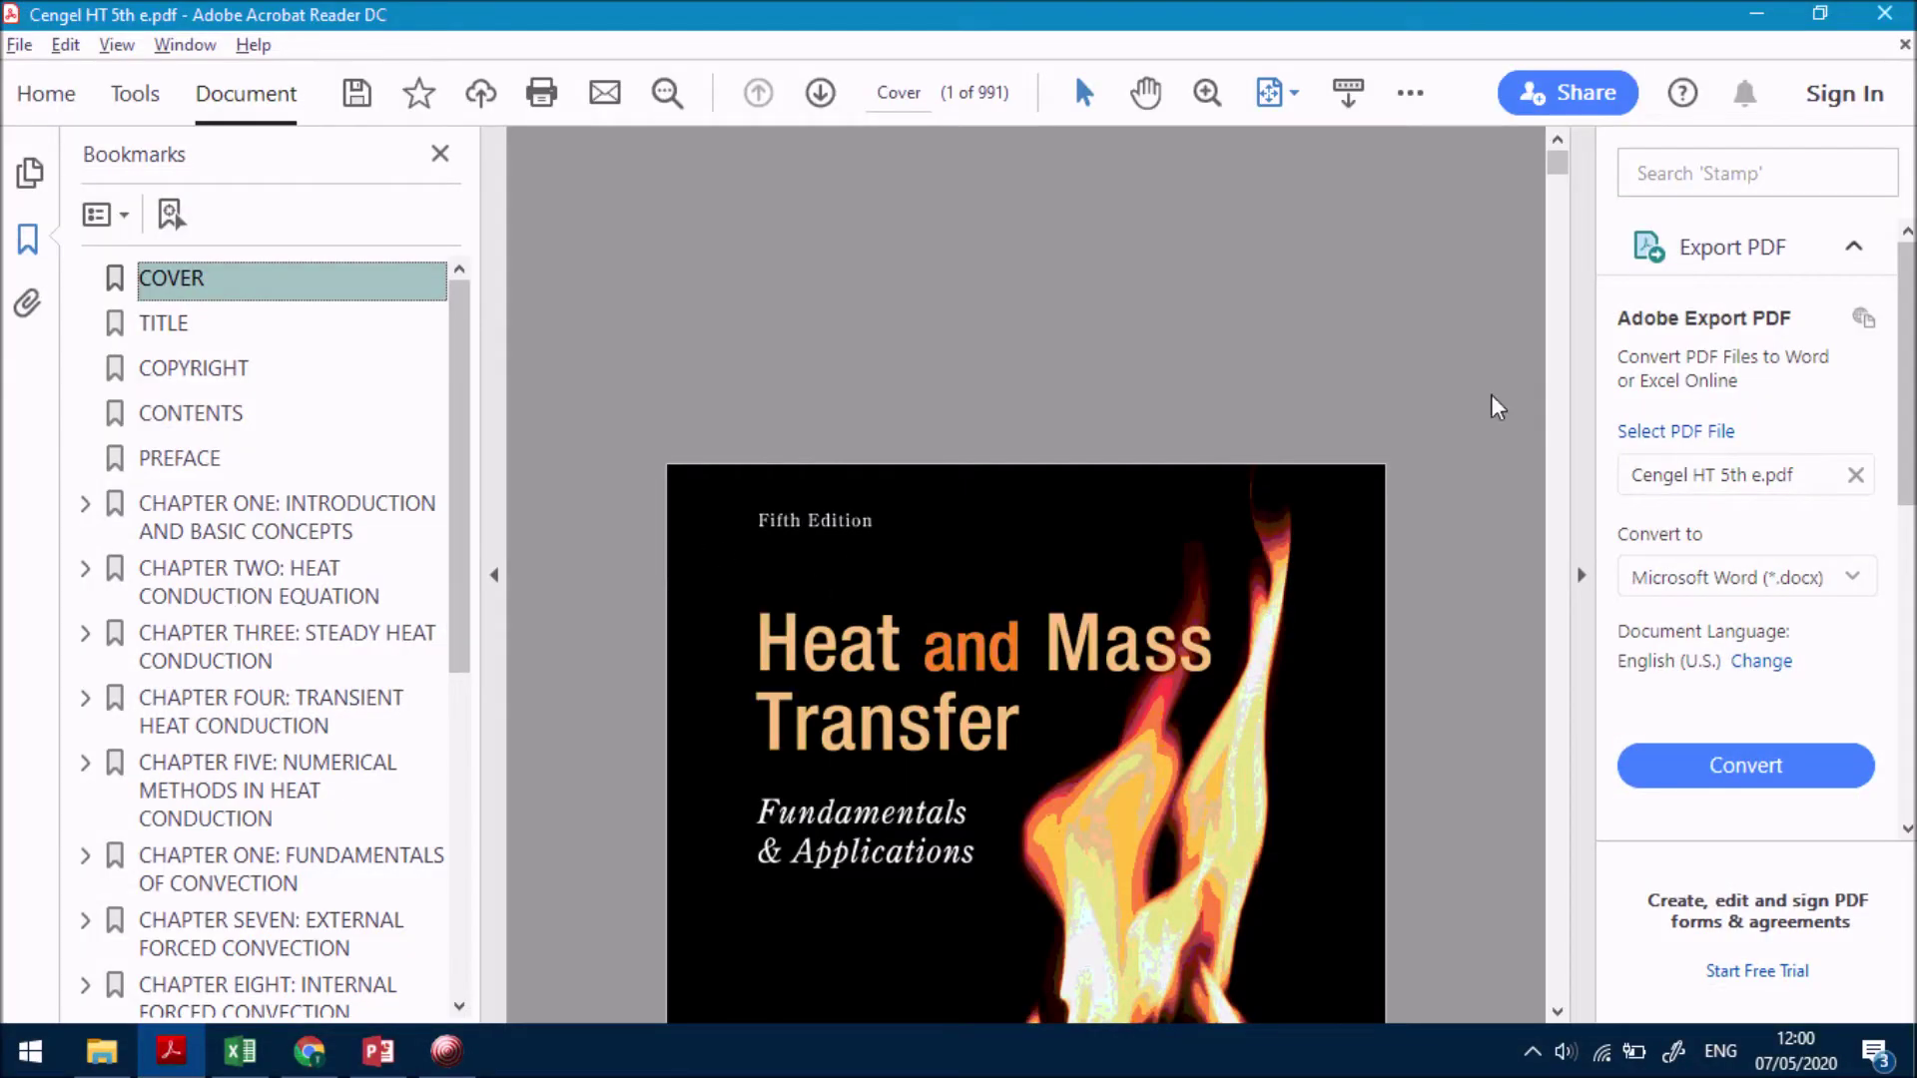
{"action": "scroll", "coordinate": [250, 649], "scroll_direction": "down", "scroll_amount": 5}
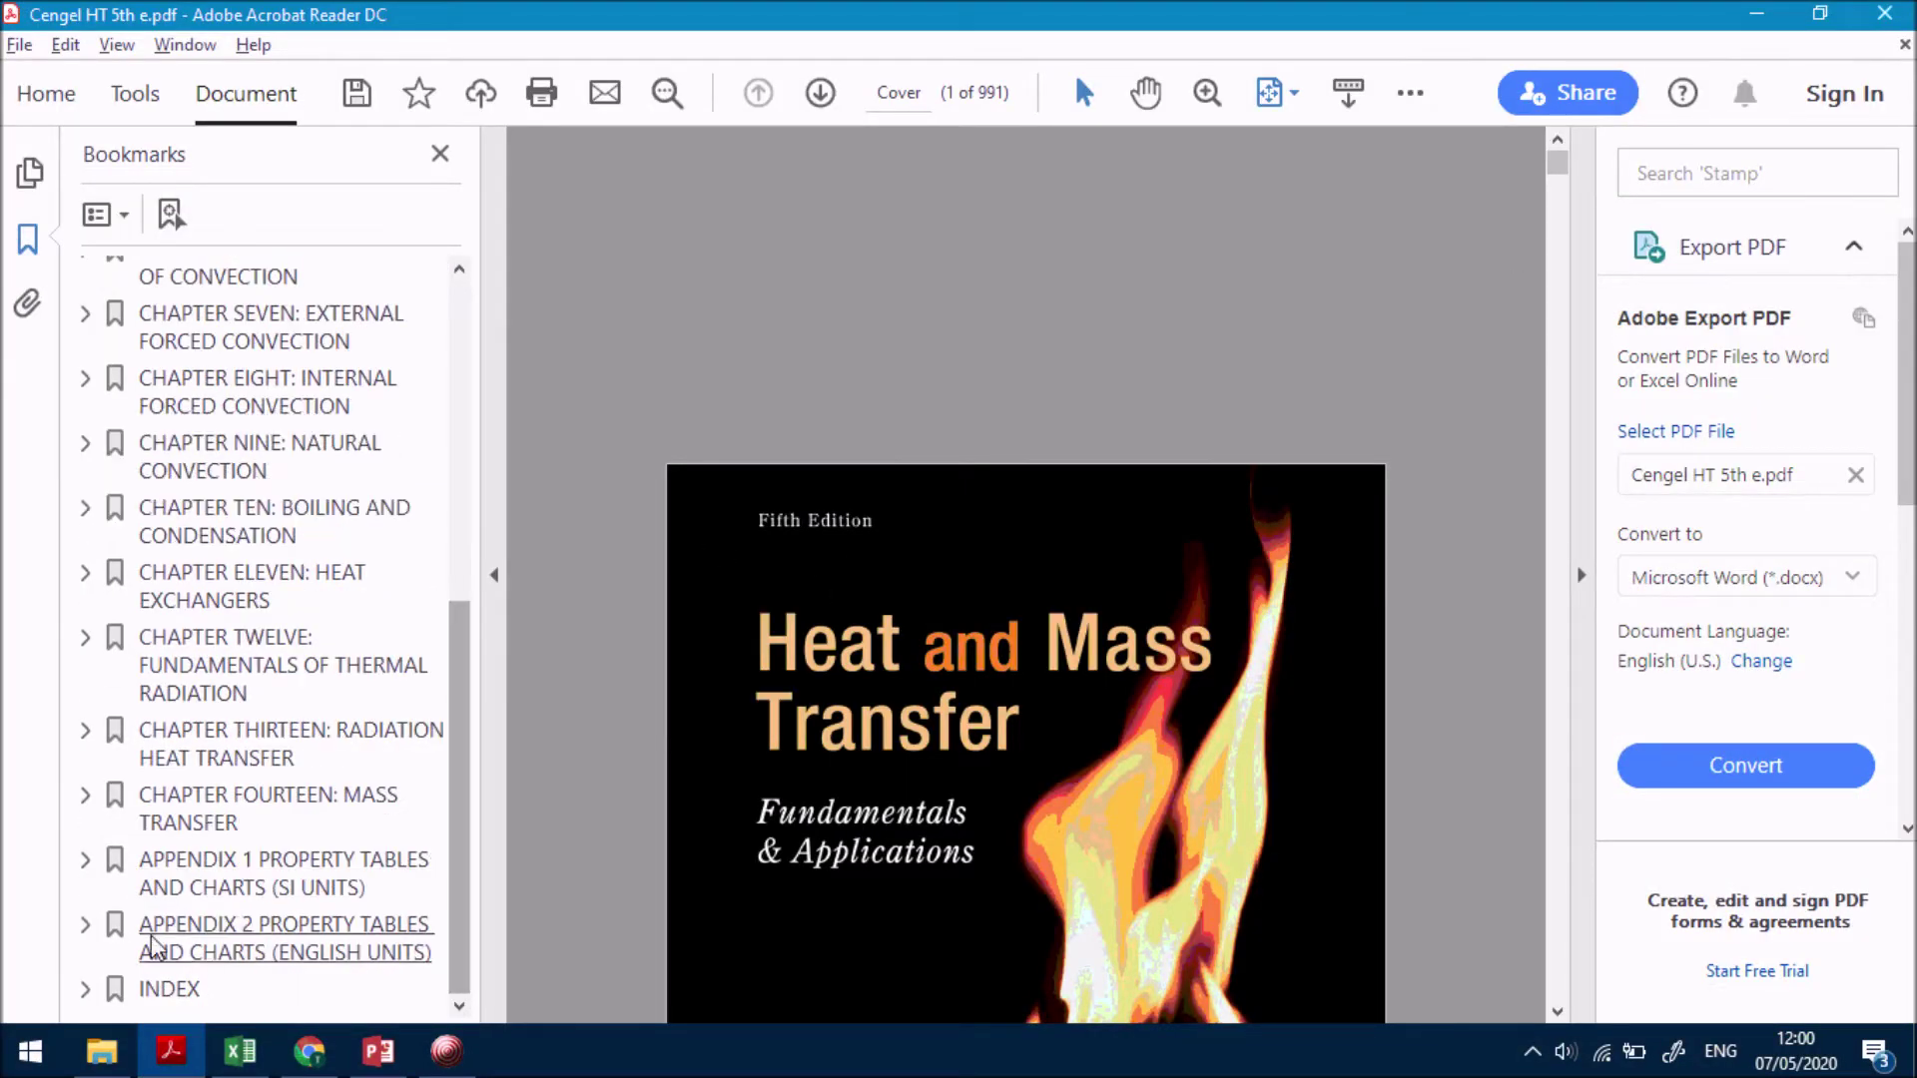
{"action": "left_click", "coordinate": [180, 877]}
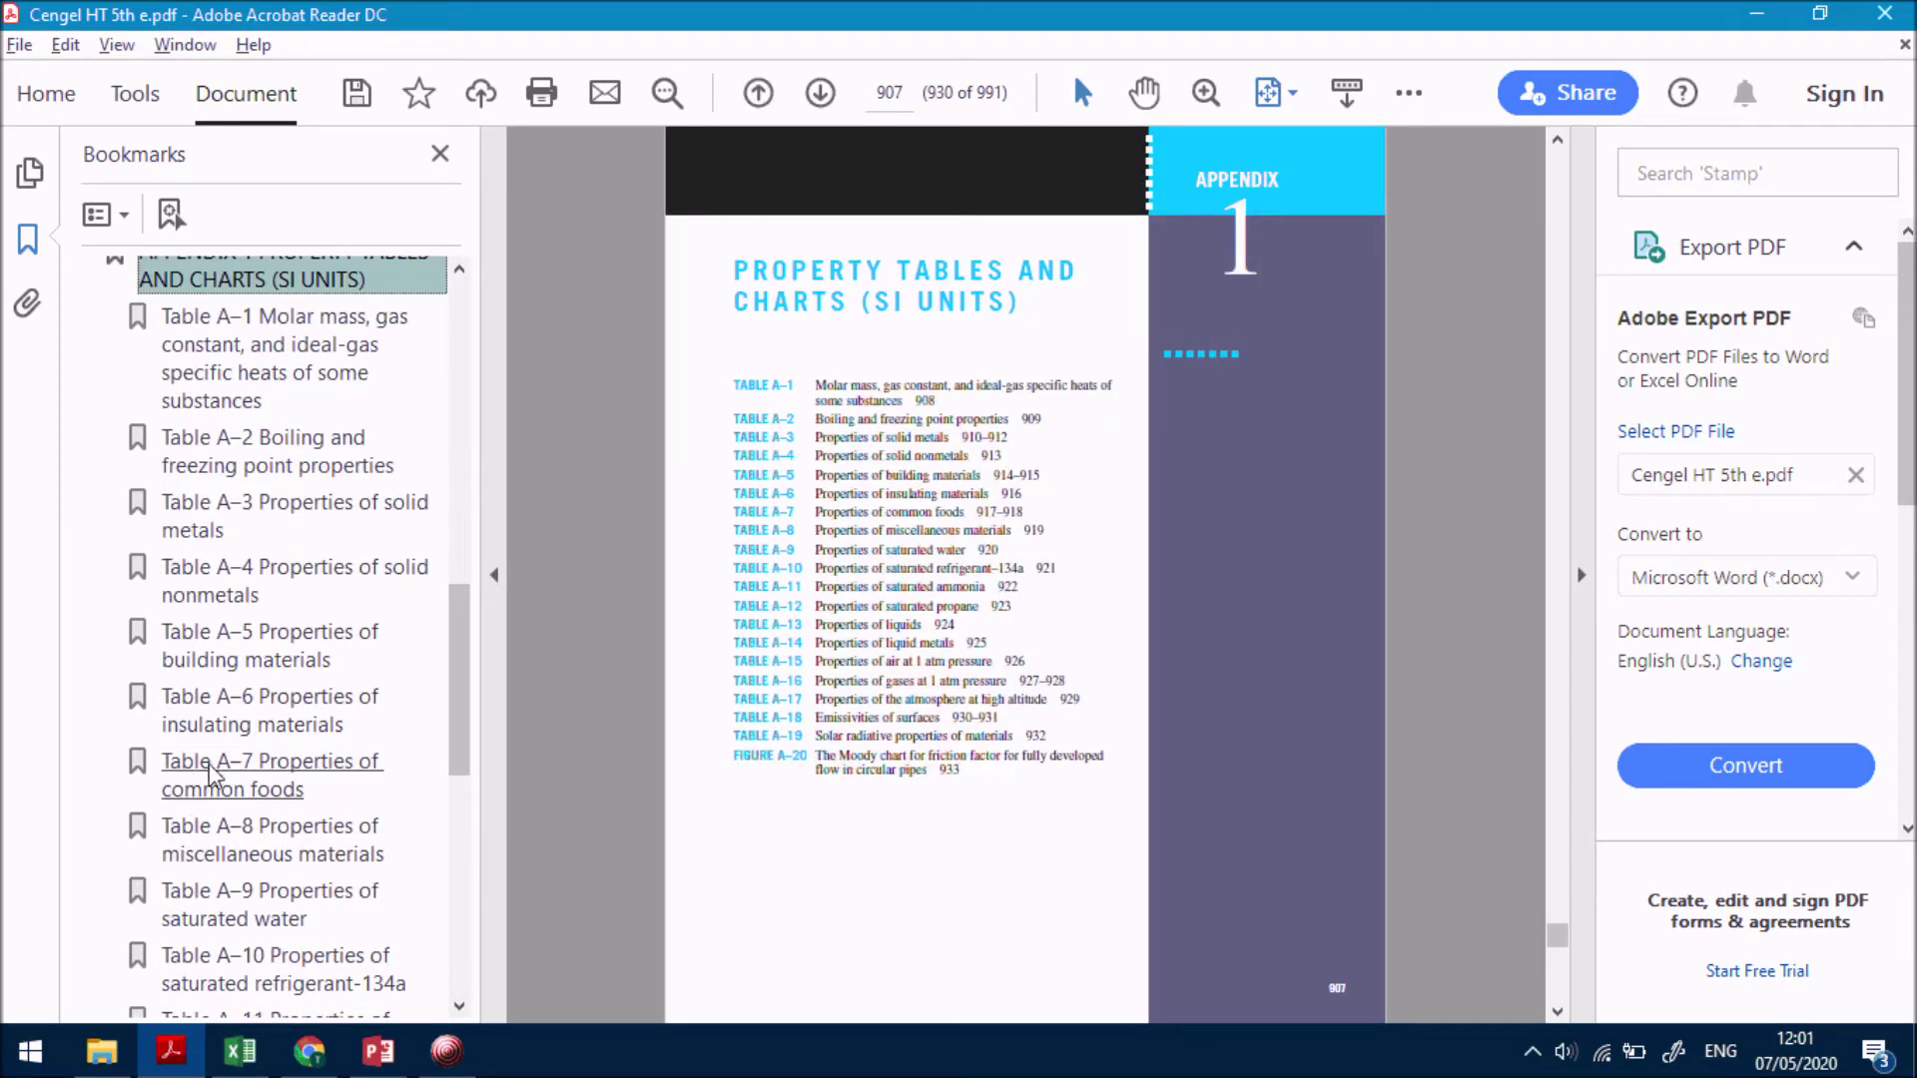
{"action": "scroll", "coordinate": [239, 804], "scroll_direction": "down", "scroll_amount": 1}
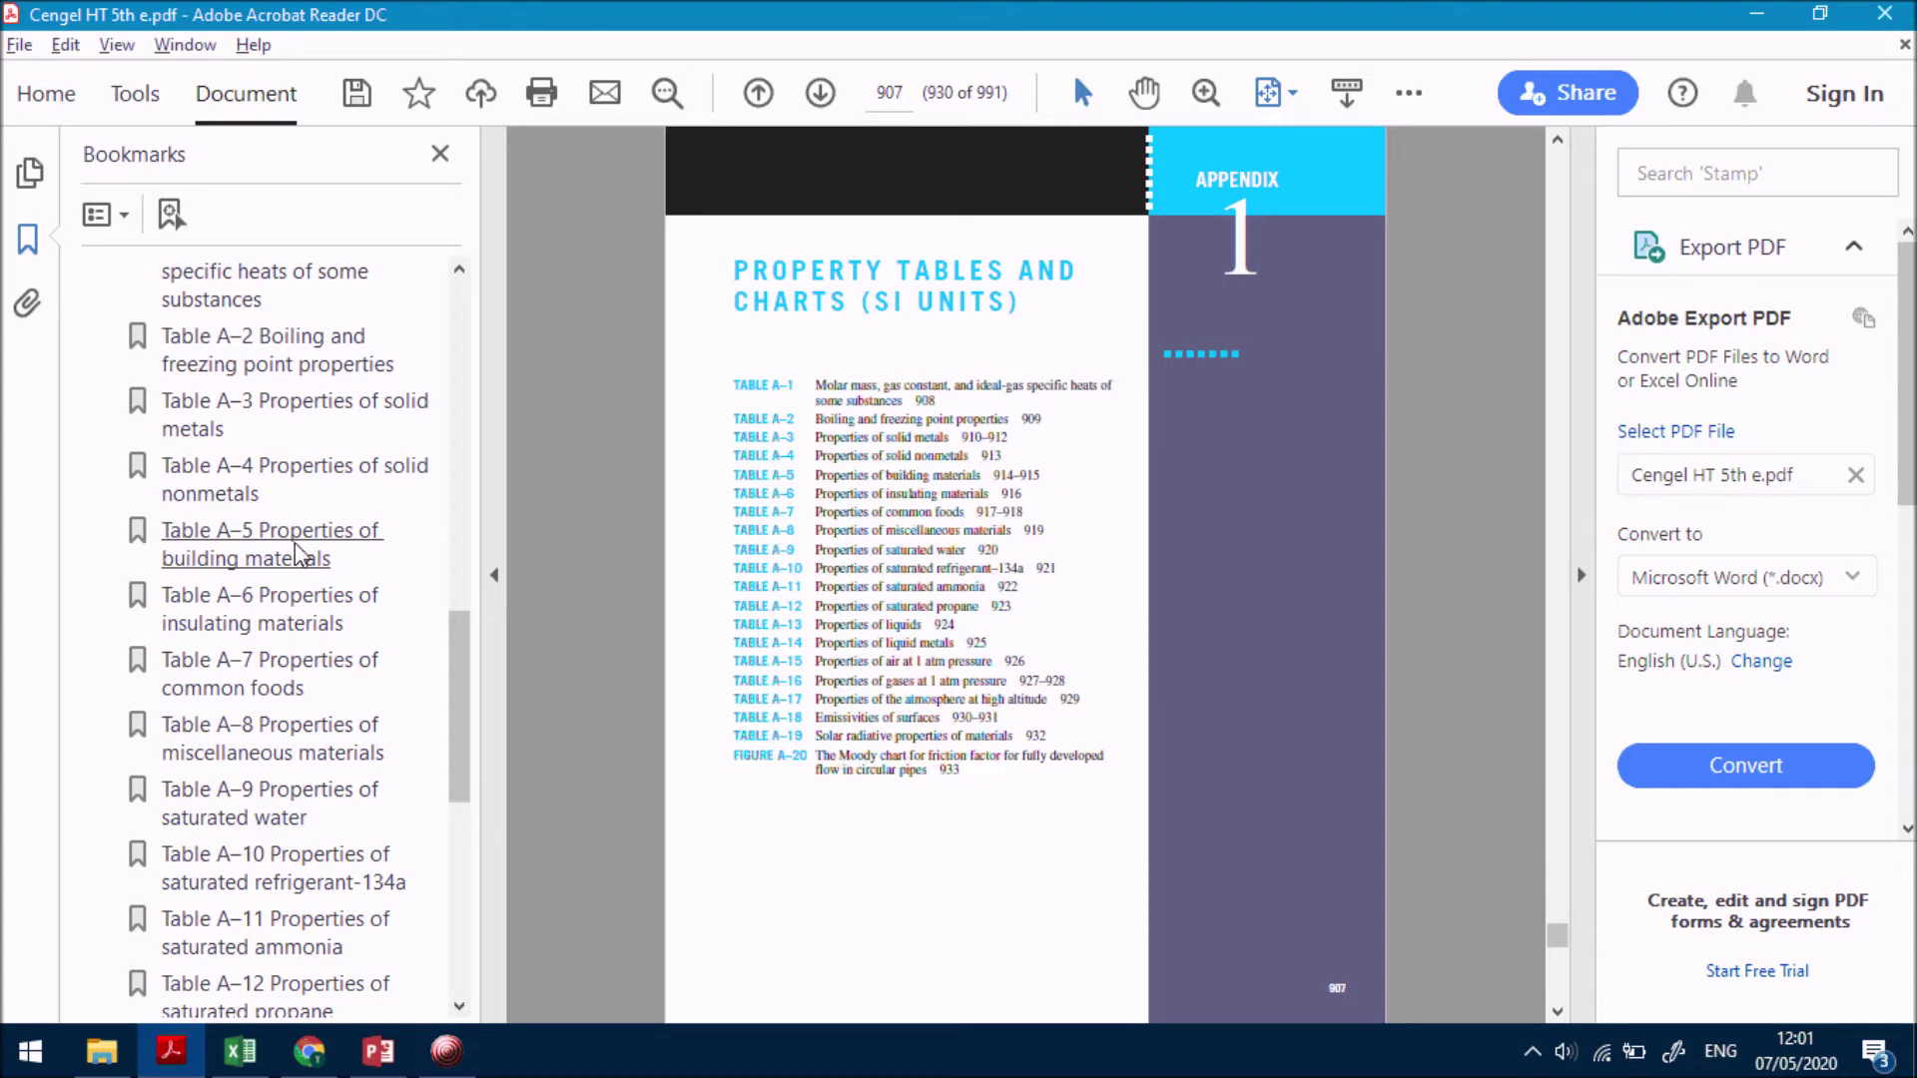
{"action": "scroll", "coordinate": [295, 559], "scroll_direction": "down", "scroll_amount": 2}
{"action": "scroll", "coordinate": [287, 569], "scroll_direction": "down", "scroll_amount": 1}
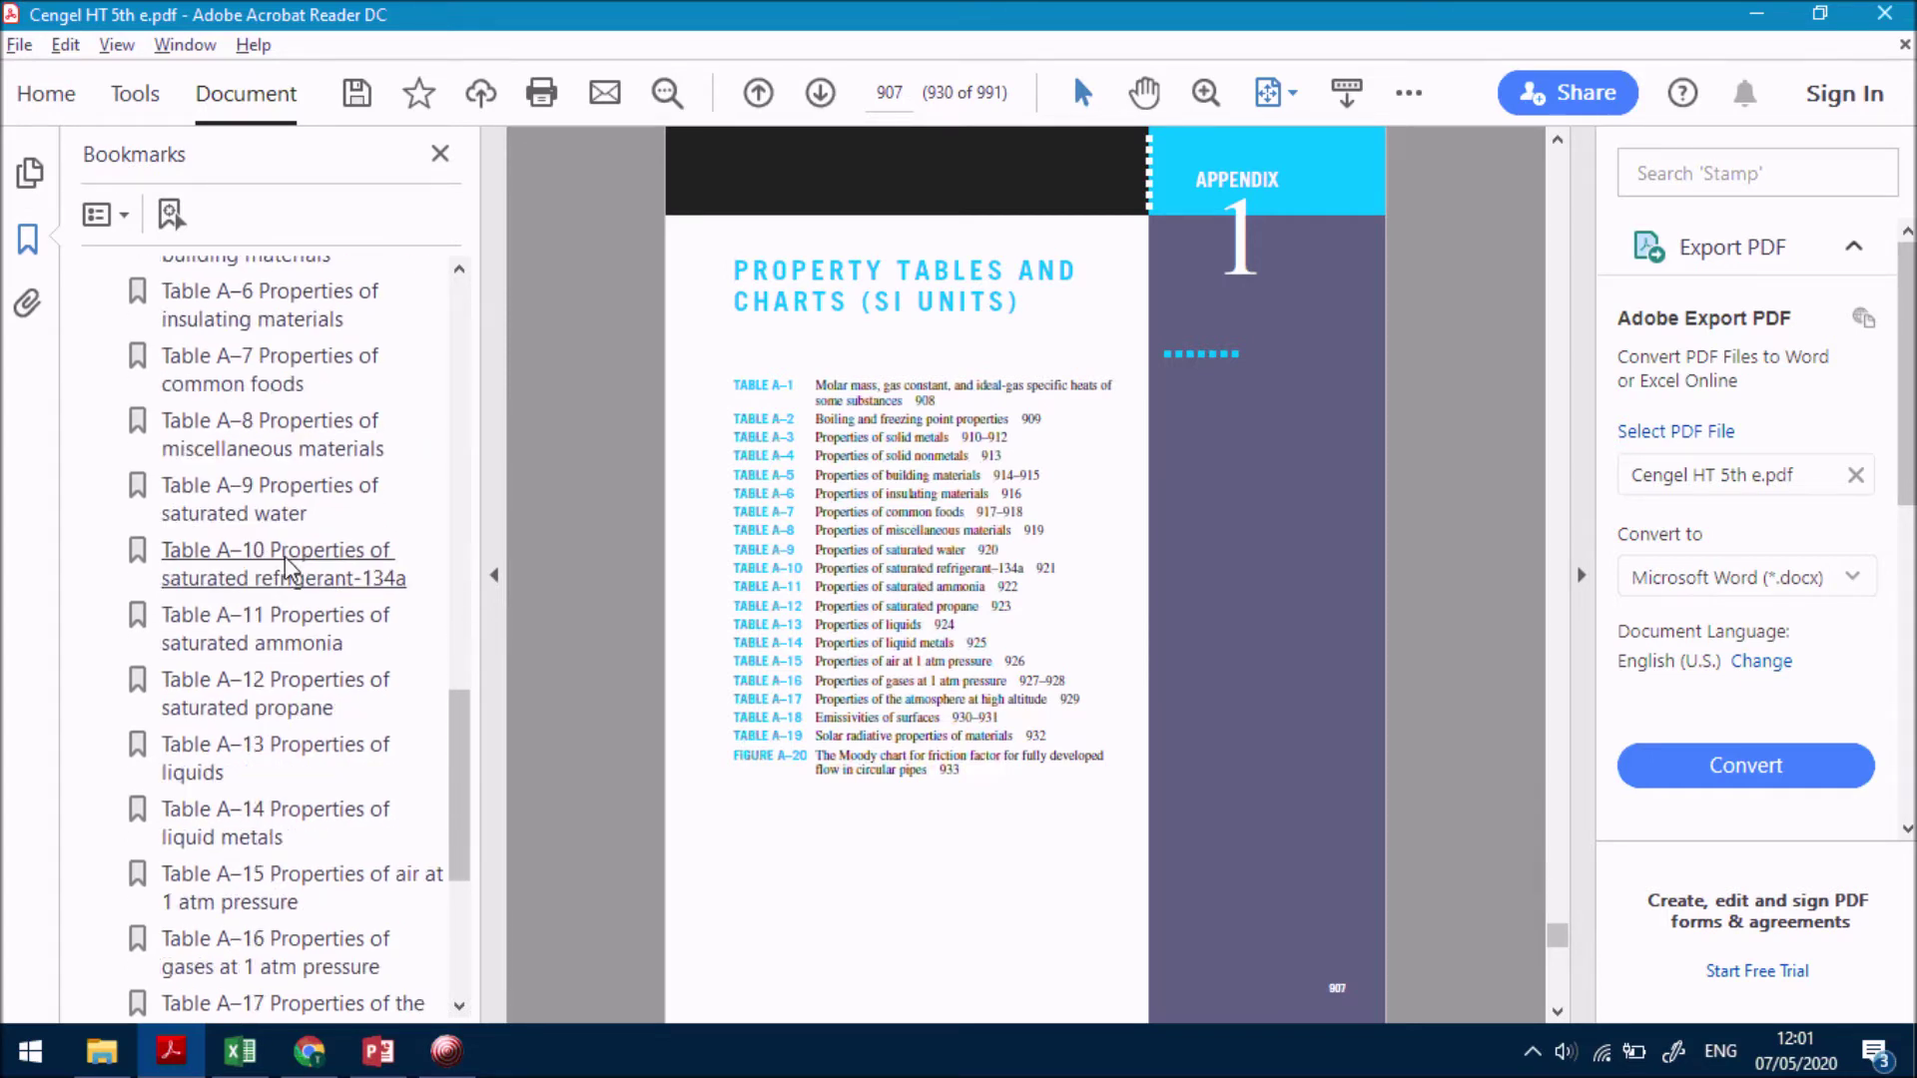
{"action": "left_click", "coordinate": [262, 756]}
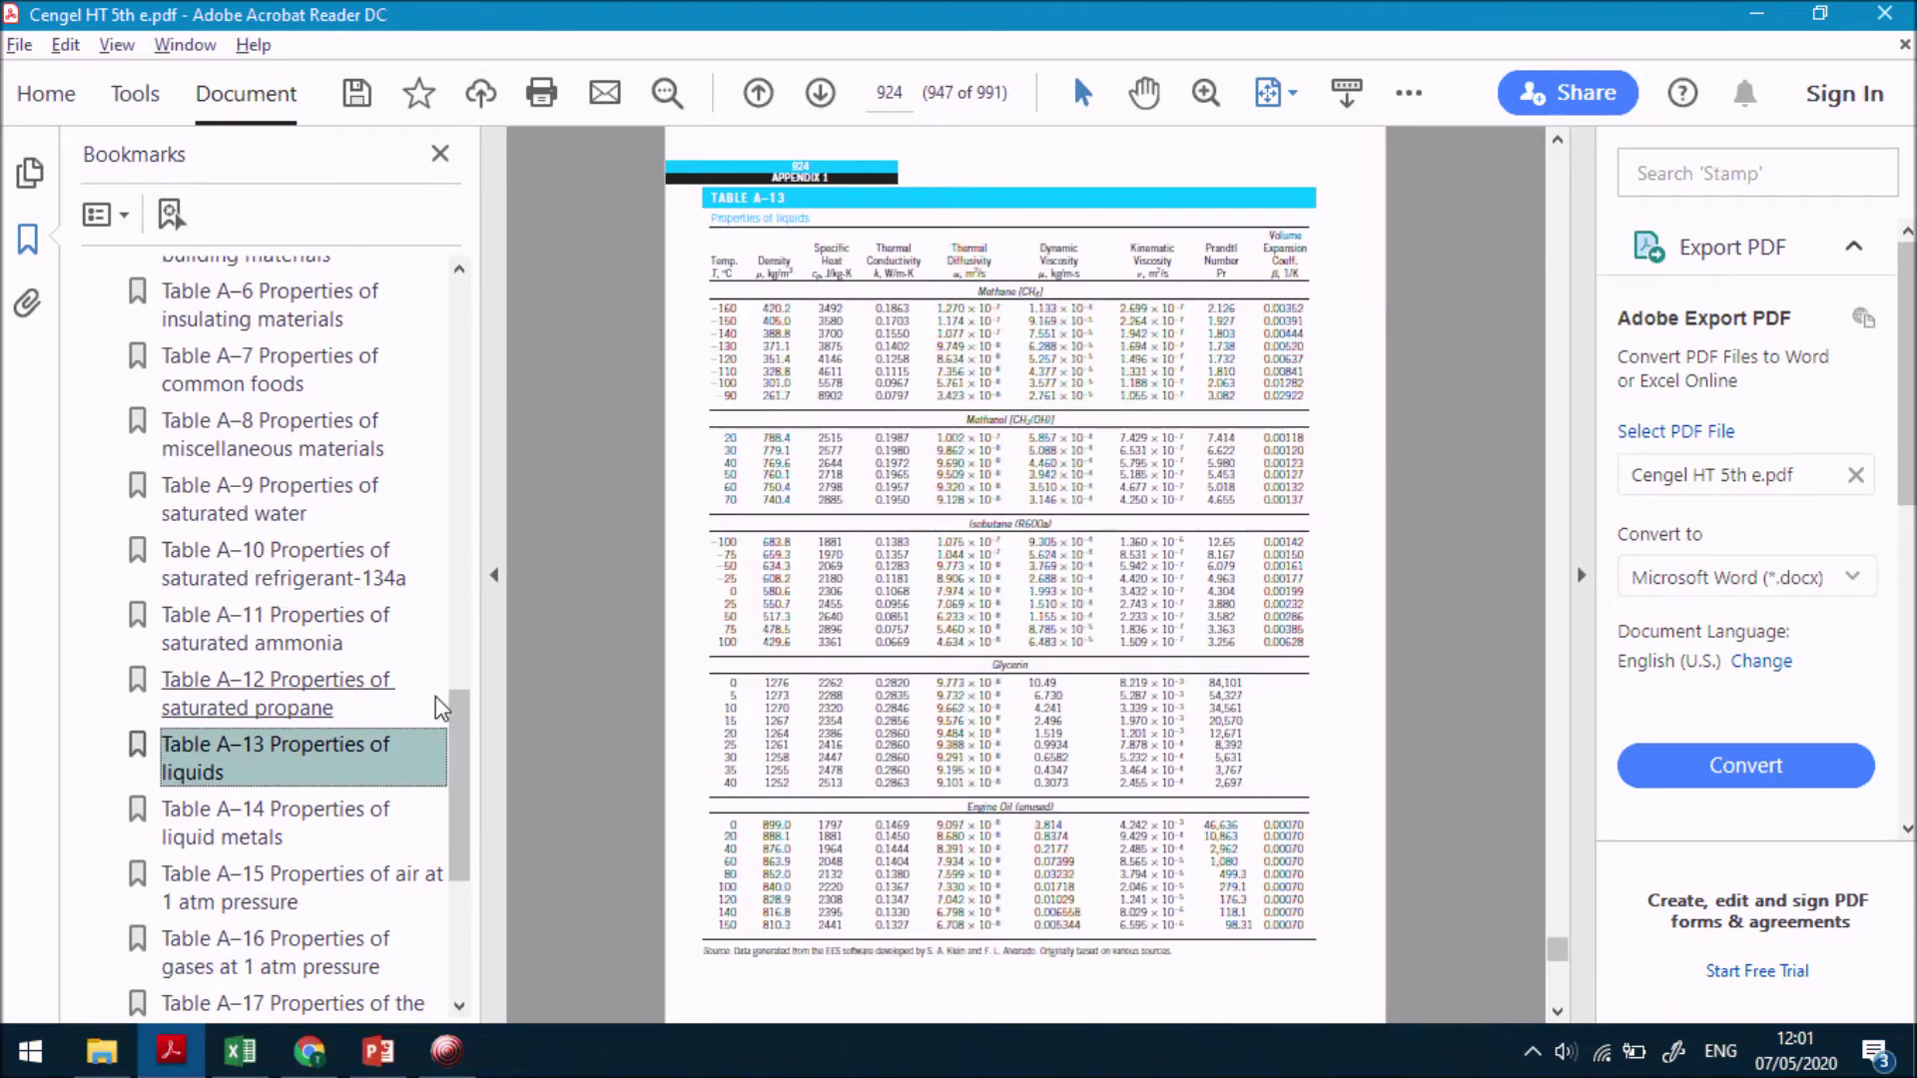
- Enlarge the liquid properties table and locate the 80 °C row under Engine Oil (unused)
{"action": "left_click", "coordinate": [489, 710]}
{"action": "scroll", "coordinate": [776, 698], "scroll_direction": "up", "scroll_amount": 3}
{"action": "scroll", "coordinate": [562, 719], "scroll_direction": "down", "scroll_amount": 4}
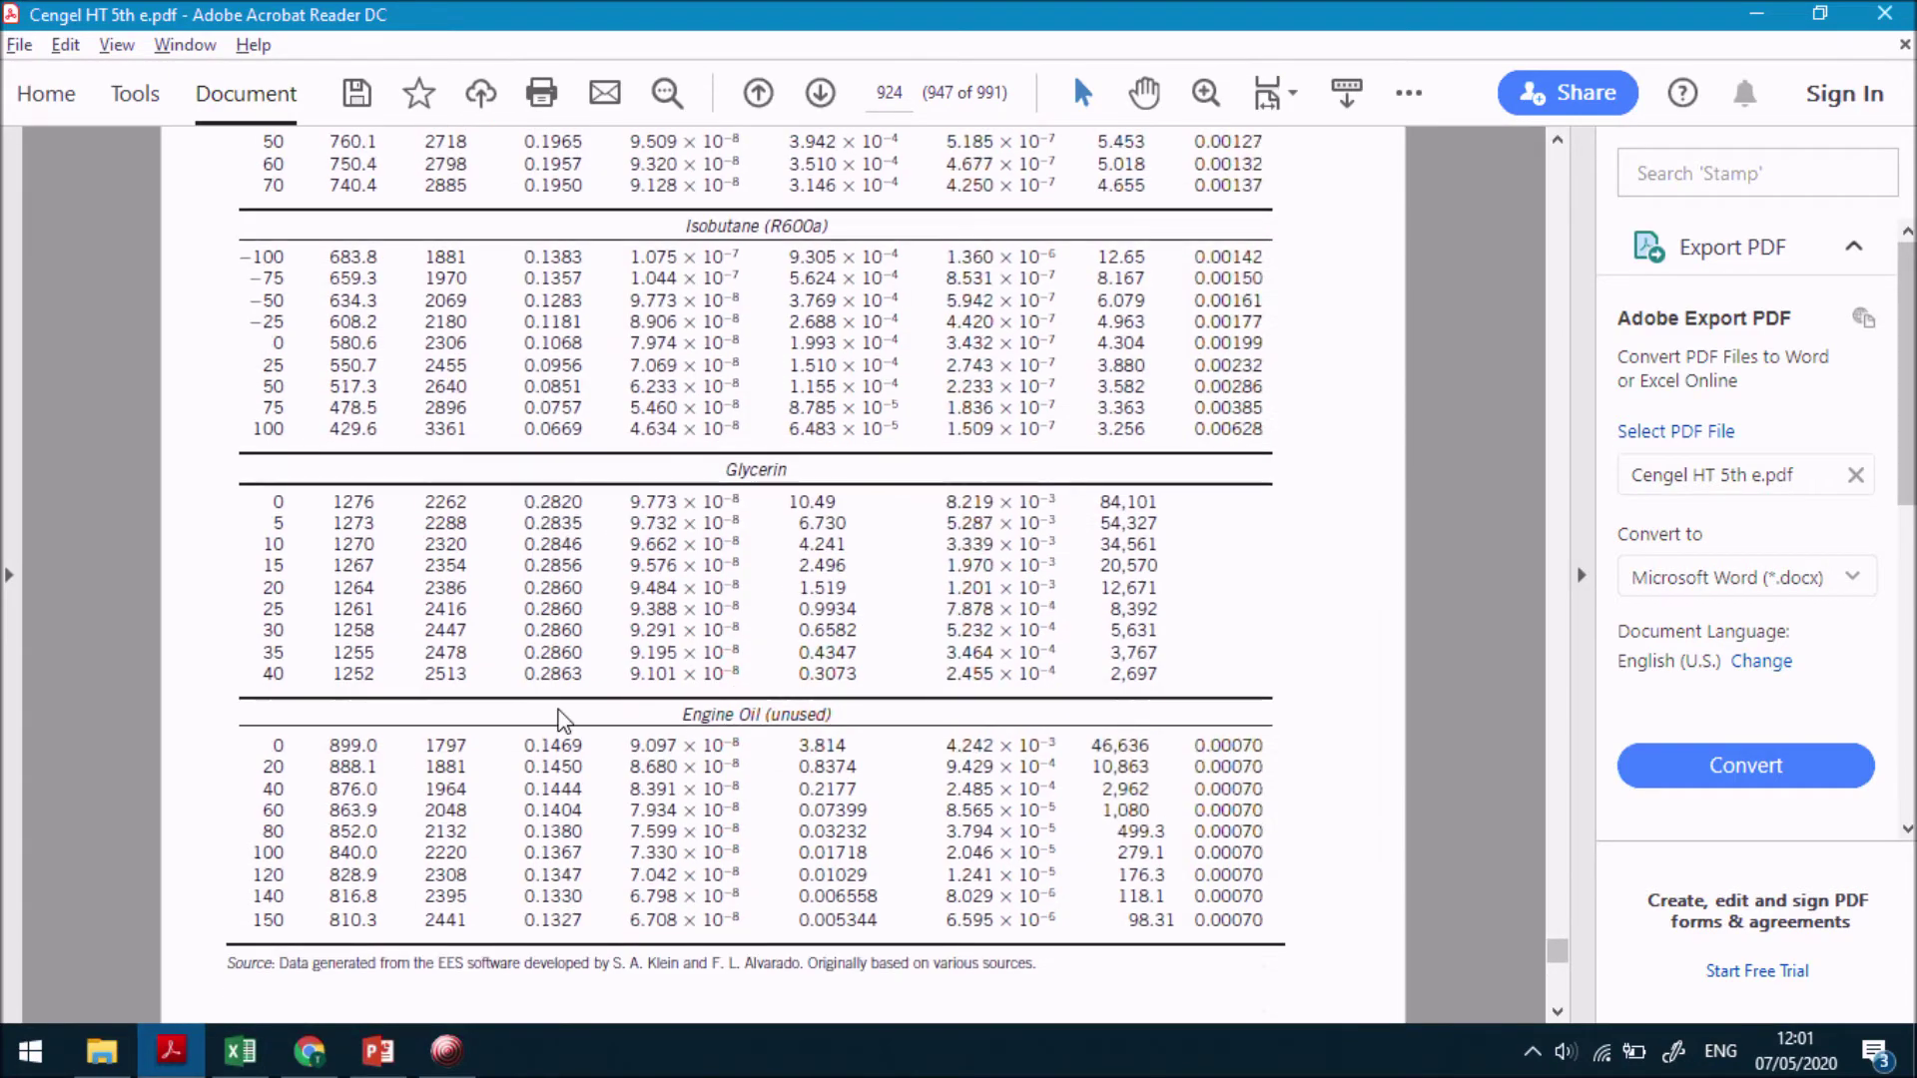
{"action": "scroll", "coordinate": [559, 719], "scroll_direction": "up", "scroll_amount": 1}
{"action": "scroll", "coordinate": [545, 733], "scroll_direction": "down", "scroll_amount": 1}
{"action": "key", "text": "alt+Tab"}
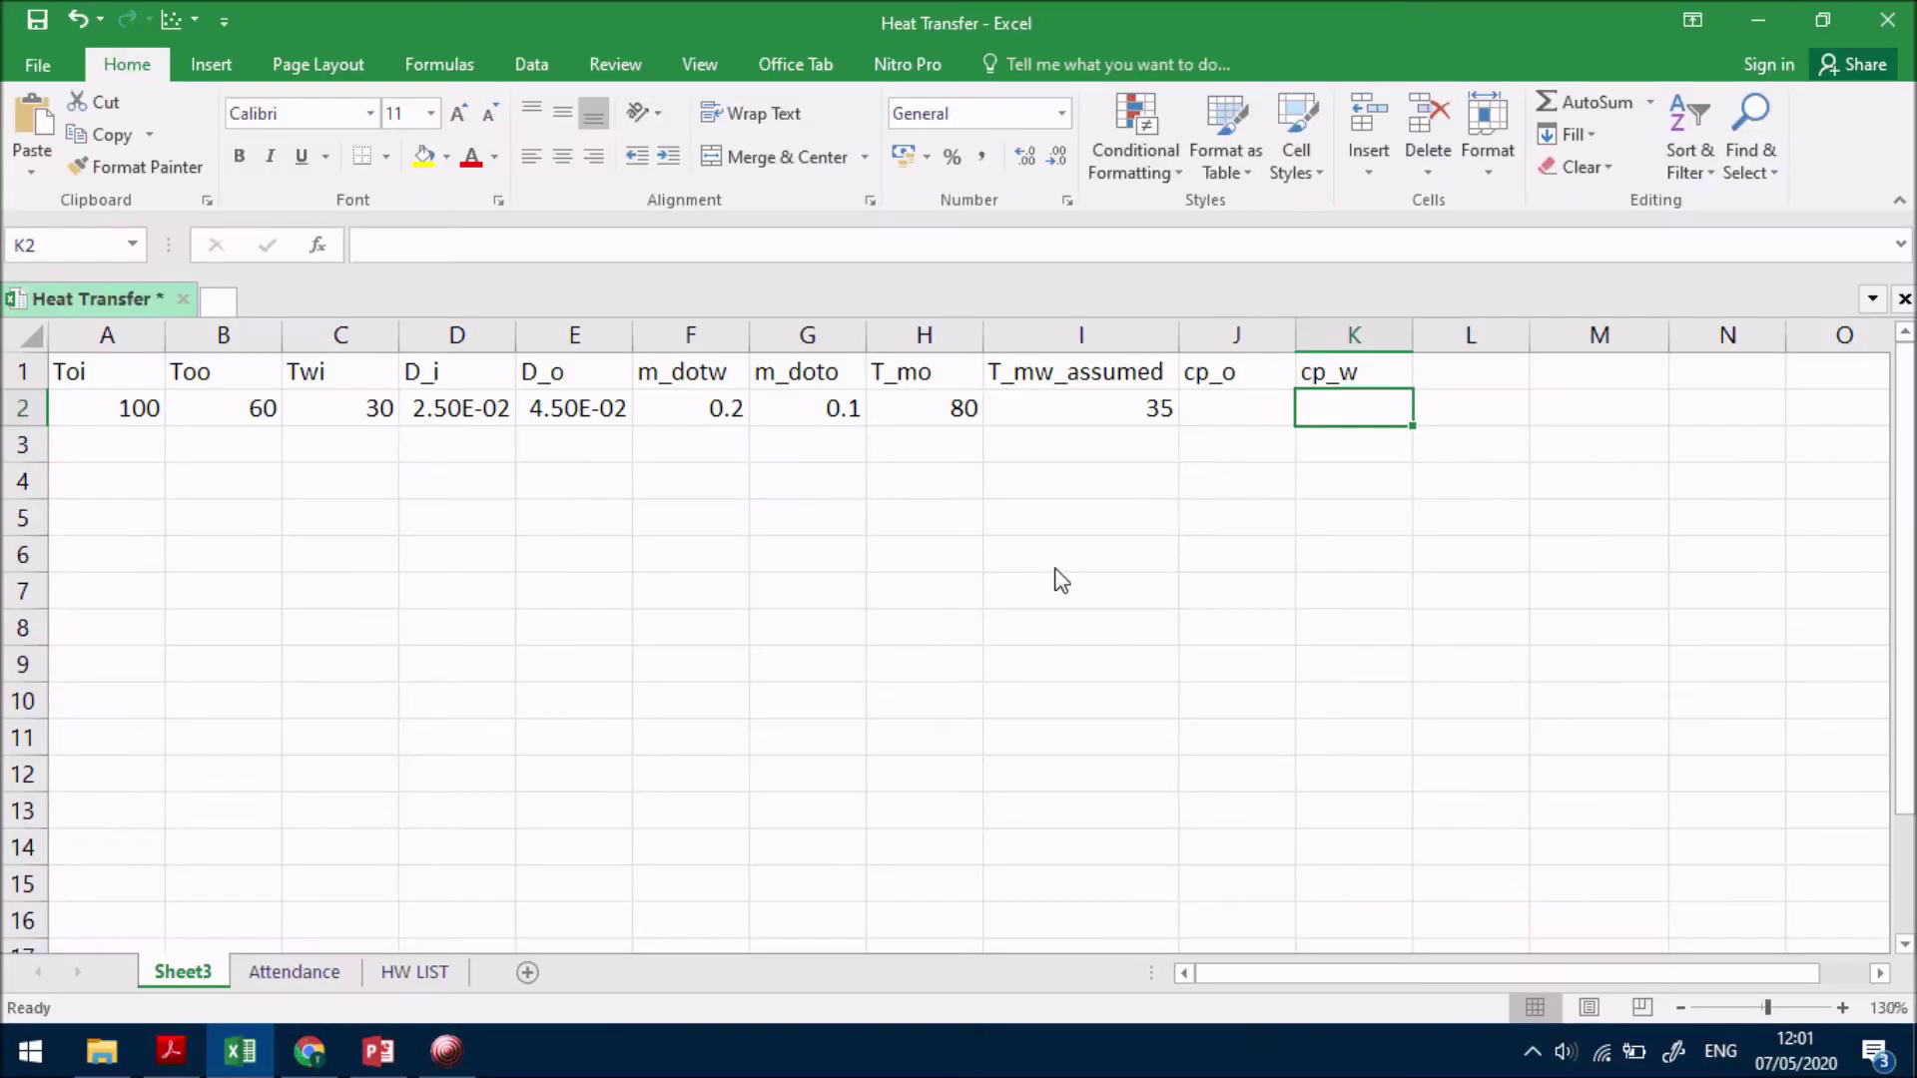
{"action": "key", "text": "alt+Tab"}
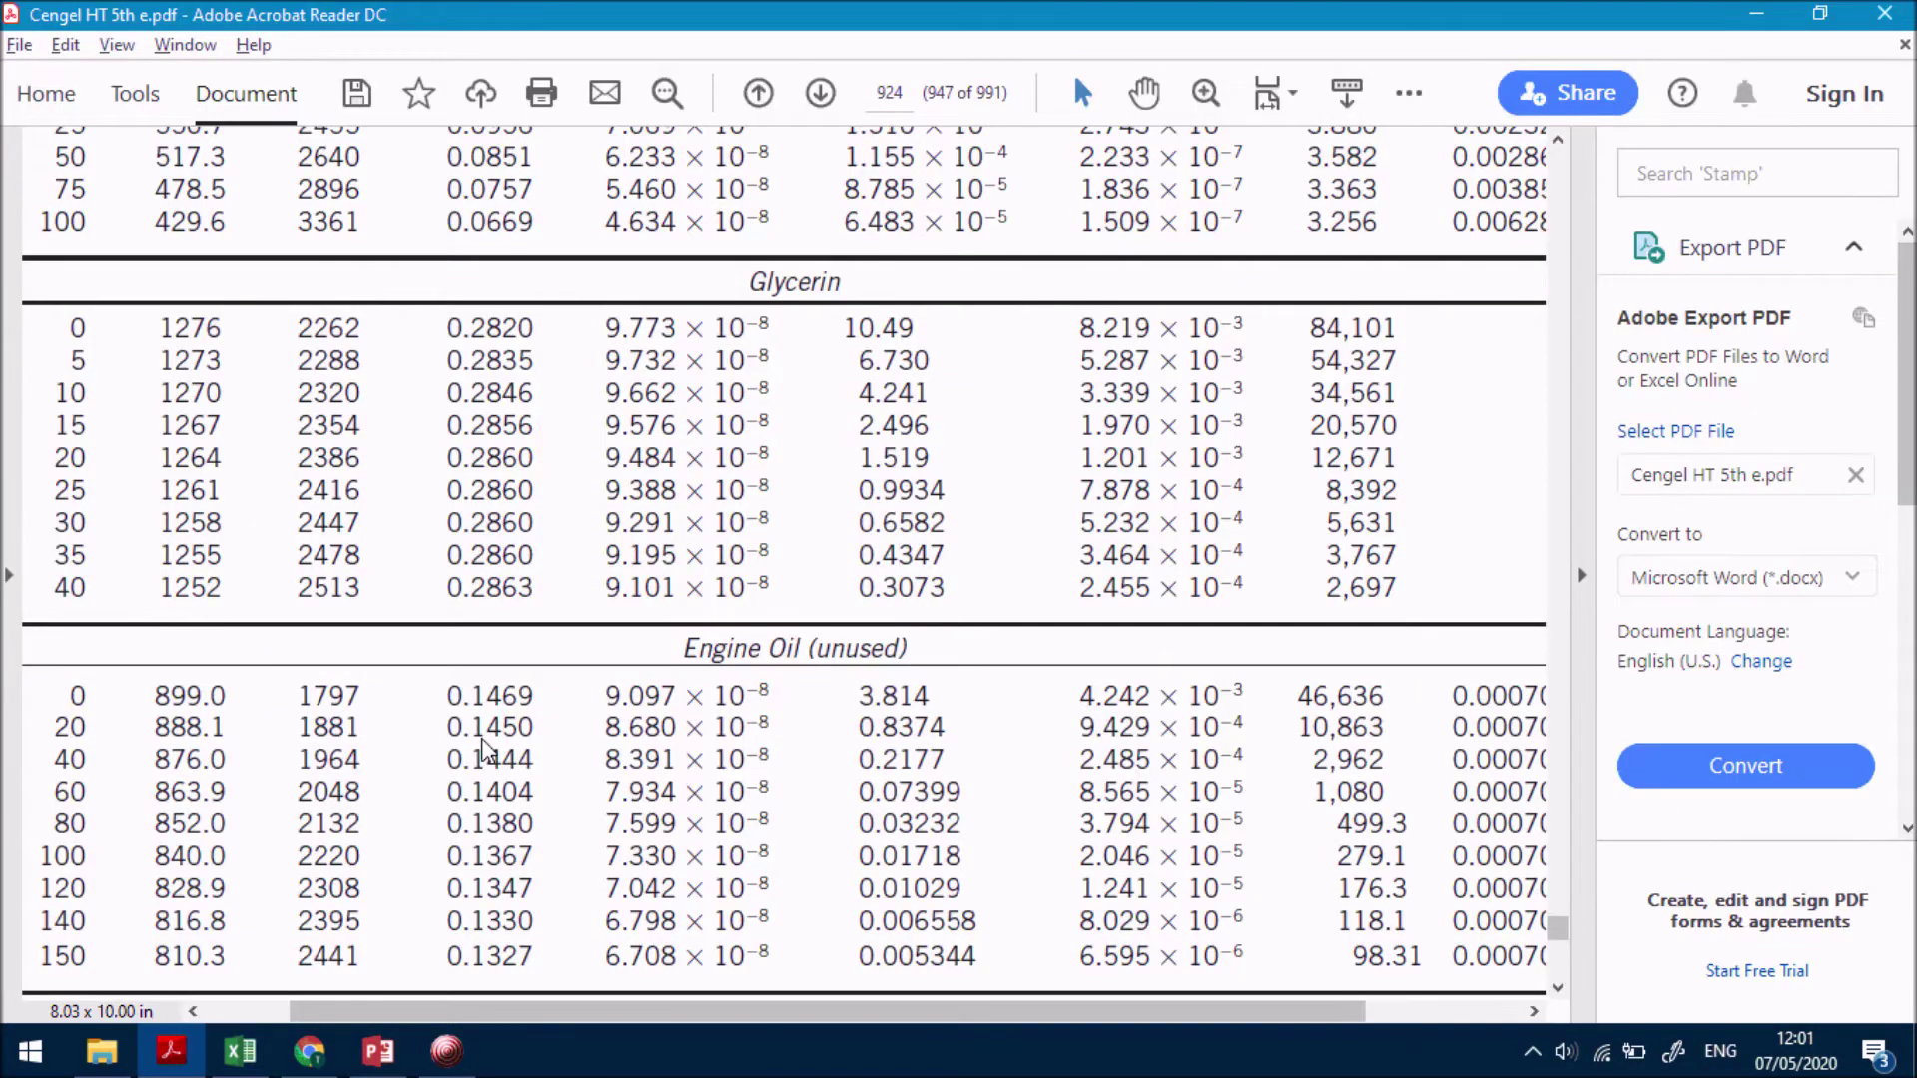
{"action": "left_click_drag", "start_coordinate": [41, 844], "coordinate": [687, 832]}
{"action": "left_click", "coordinate": [299, 846]}
- Check the specific heat column heading against the 80 °C engine oil row and return to the Excel workbook
{"action": "scroll", "coordinate": [330, 778], "scroll_direction": "up", "scroll_amount": 7}
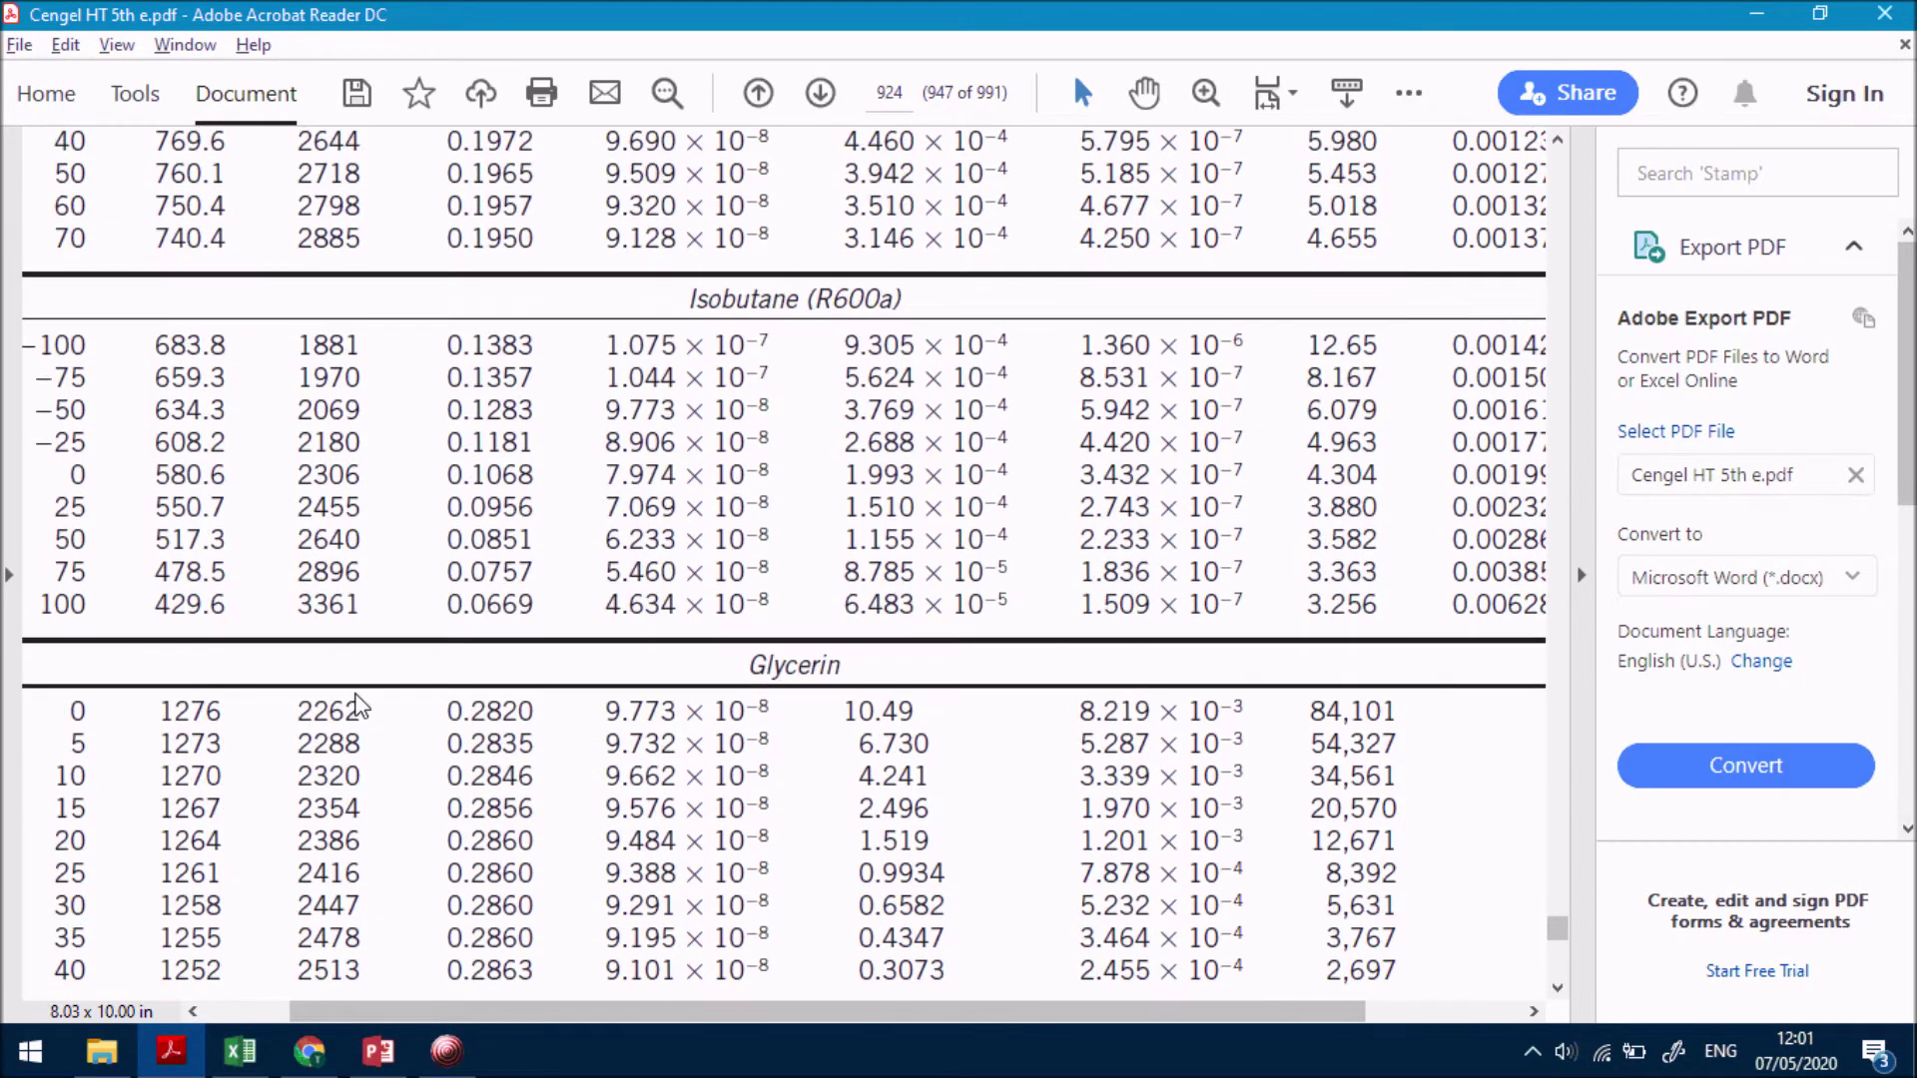
{"action": "scroll", "coordinate": [349, 679], "scroll_direction": "up", "scroll_amount": 6}
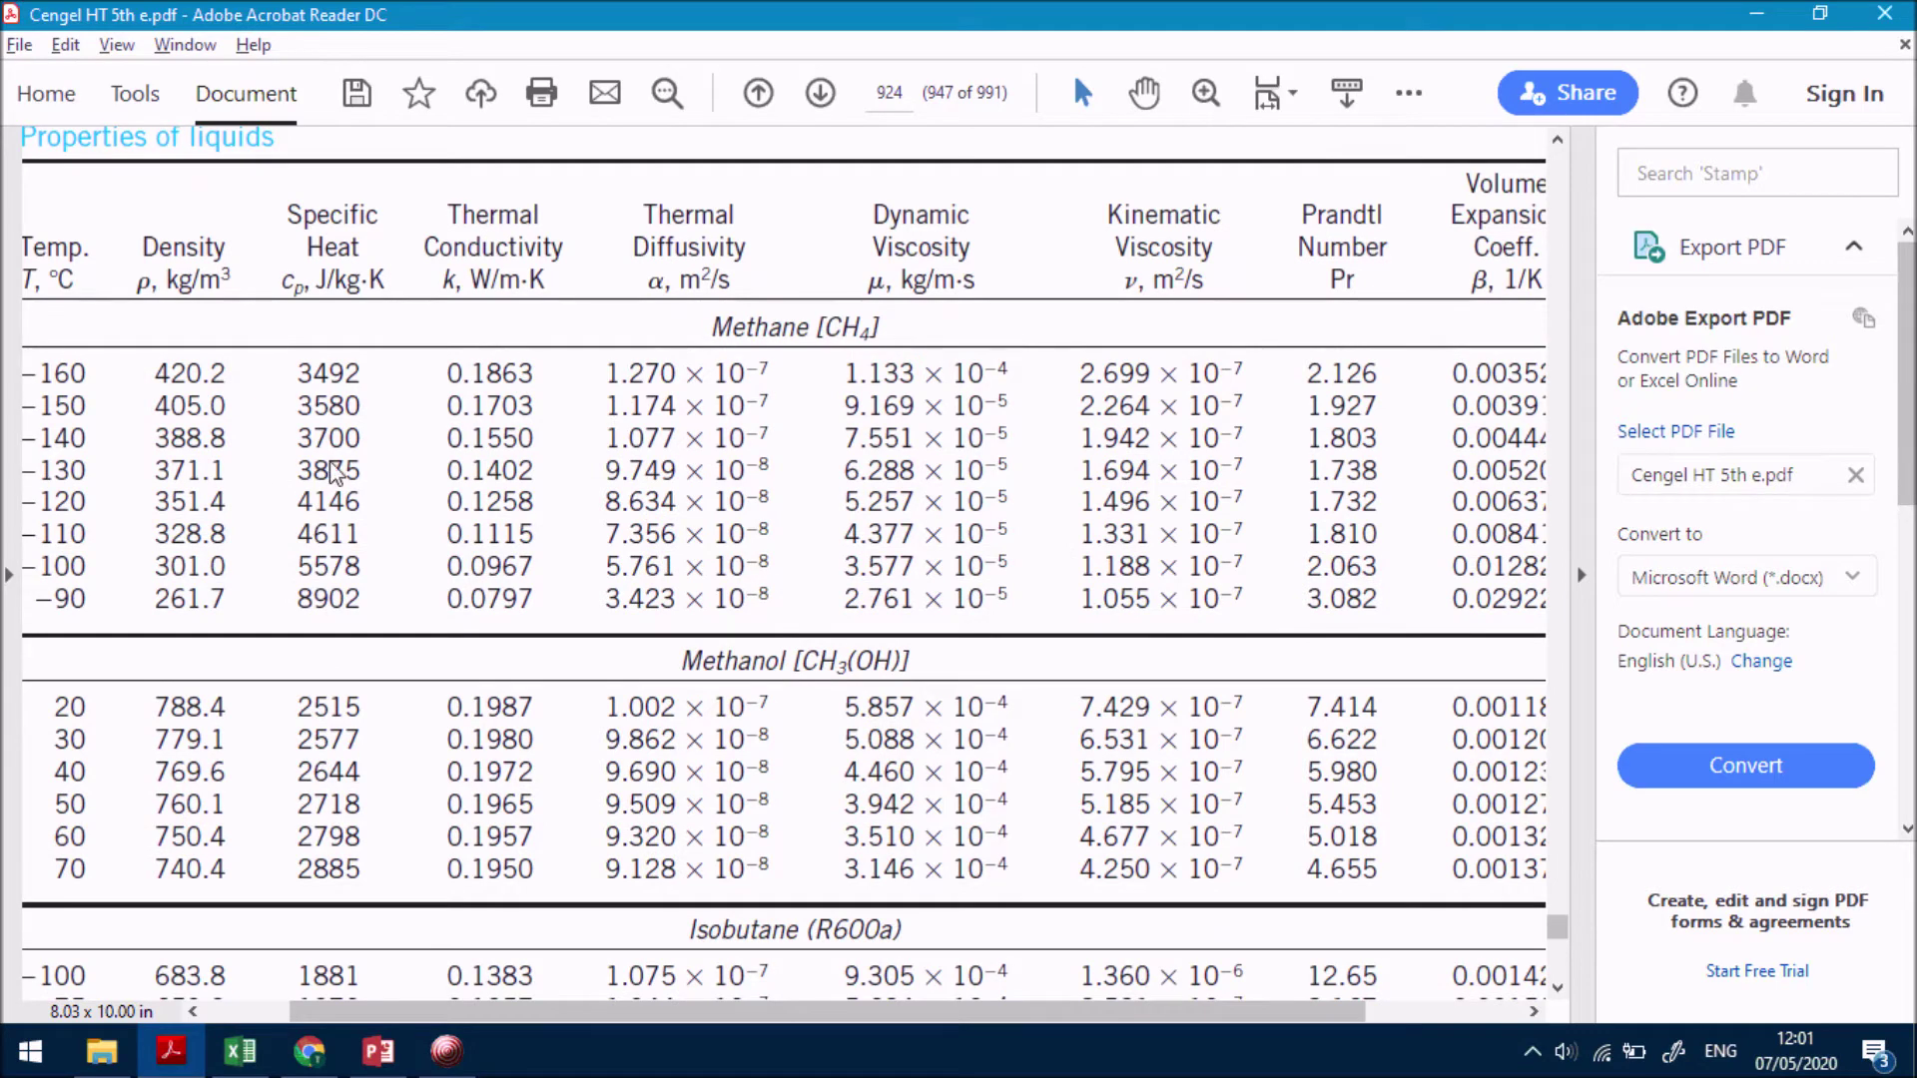
{"action": "scroll", "coordinate": [338, 733], "scroll_direction": "down", "scroll_amount": 20}
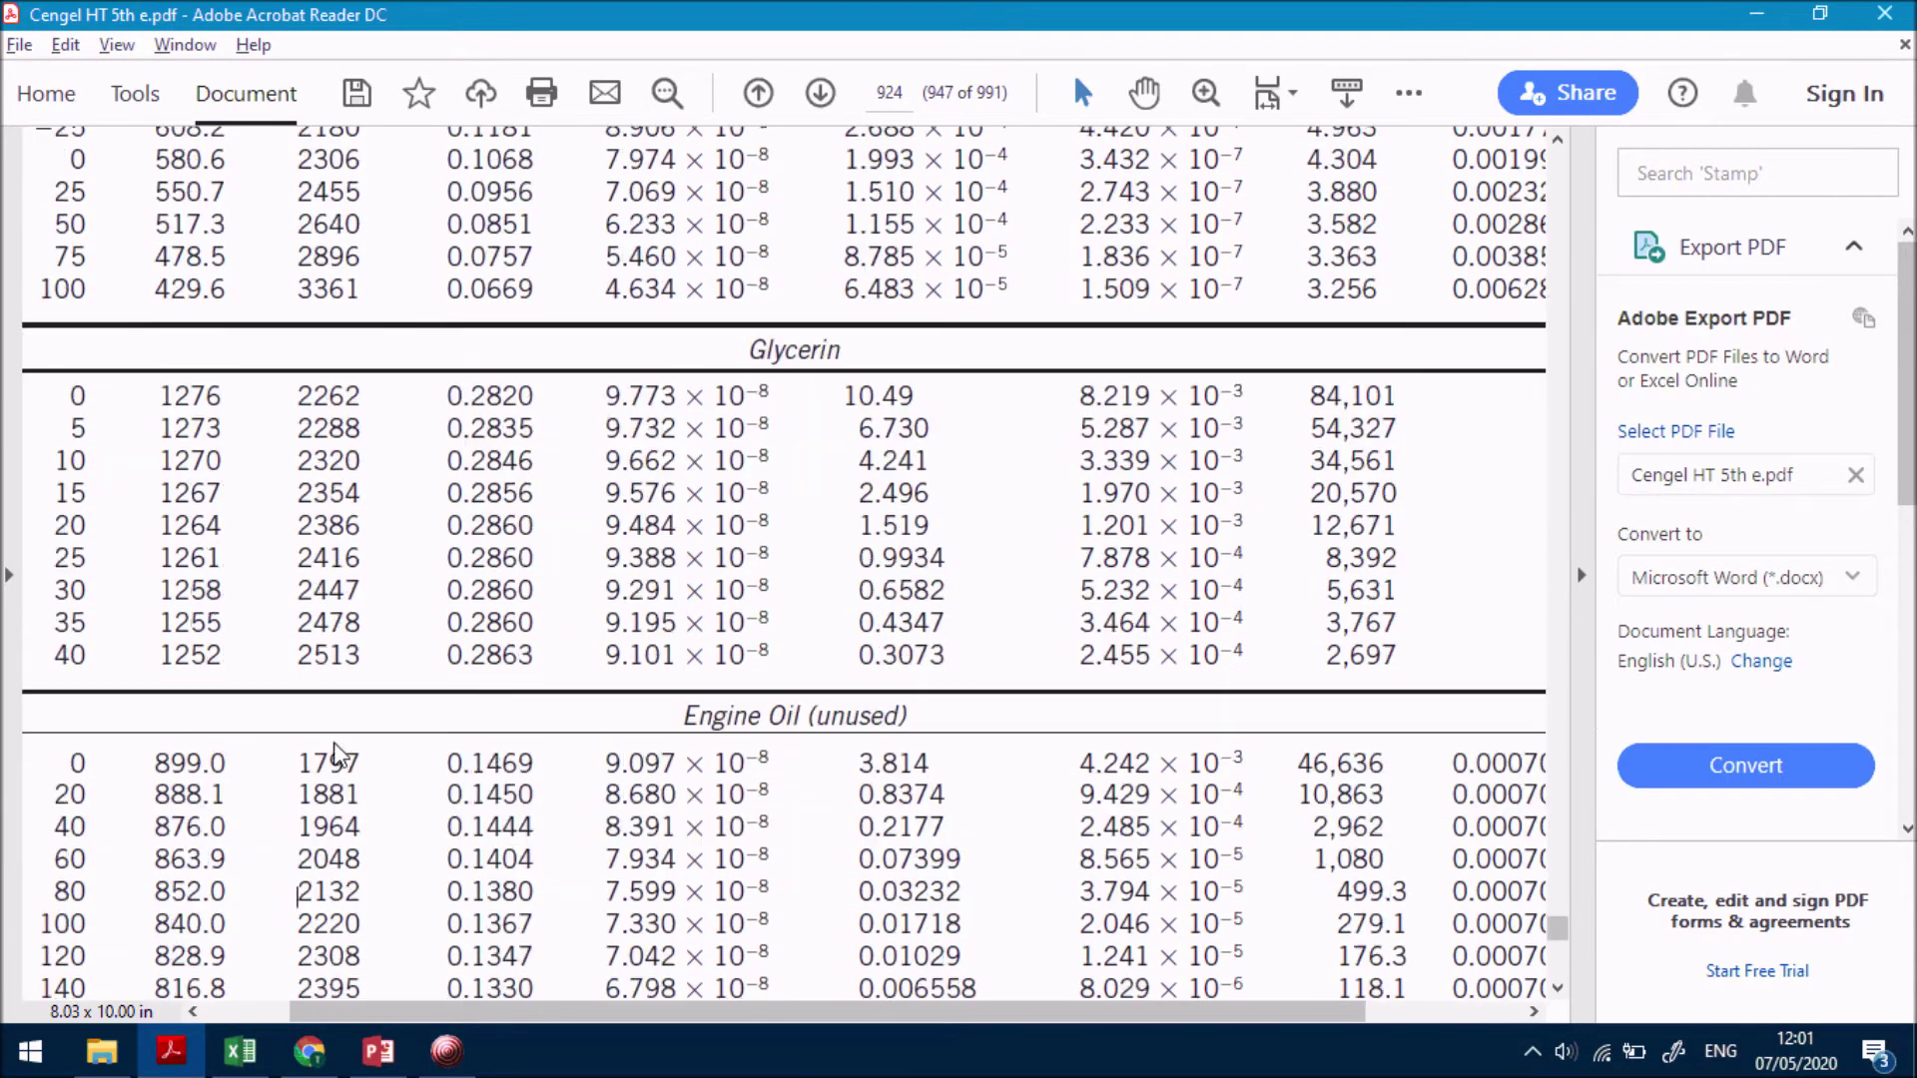
{"action": "left_click_drag", "start_coordinate": [50, 734], "coordinate": [538, 711]}
{"action": "key", "text": "alt+Tab"}
{"action": "type", "text": "2132"}
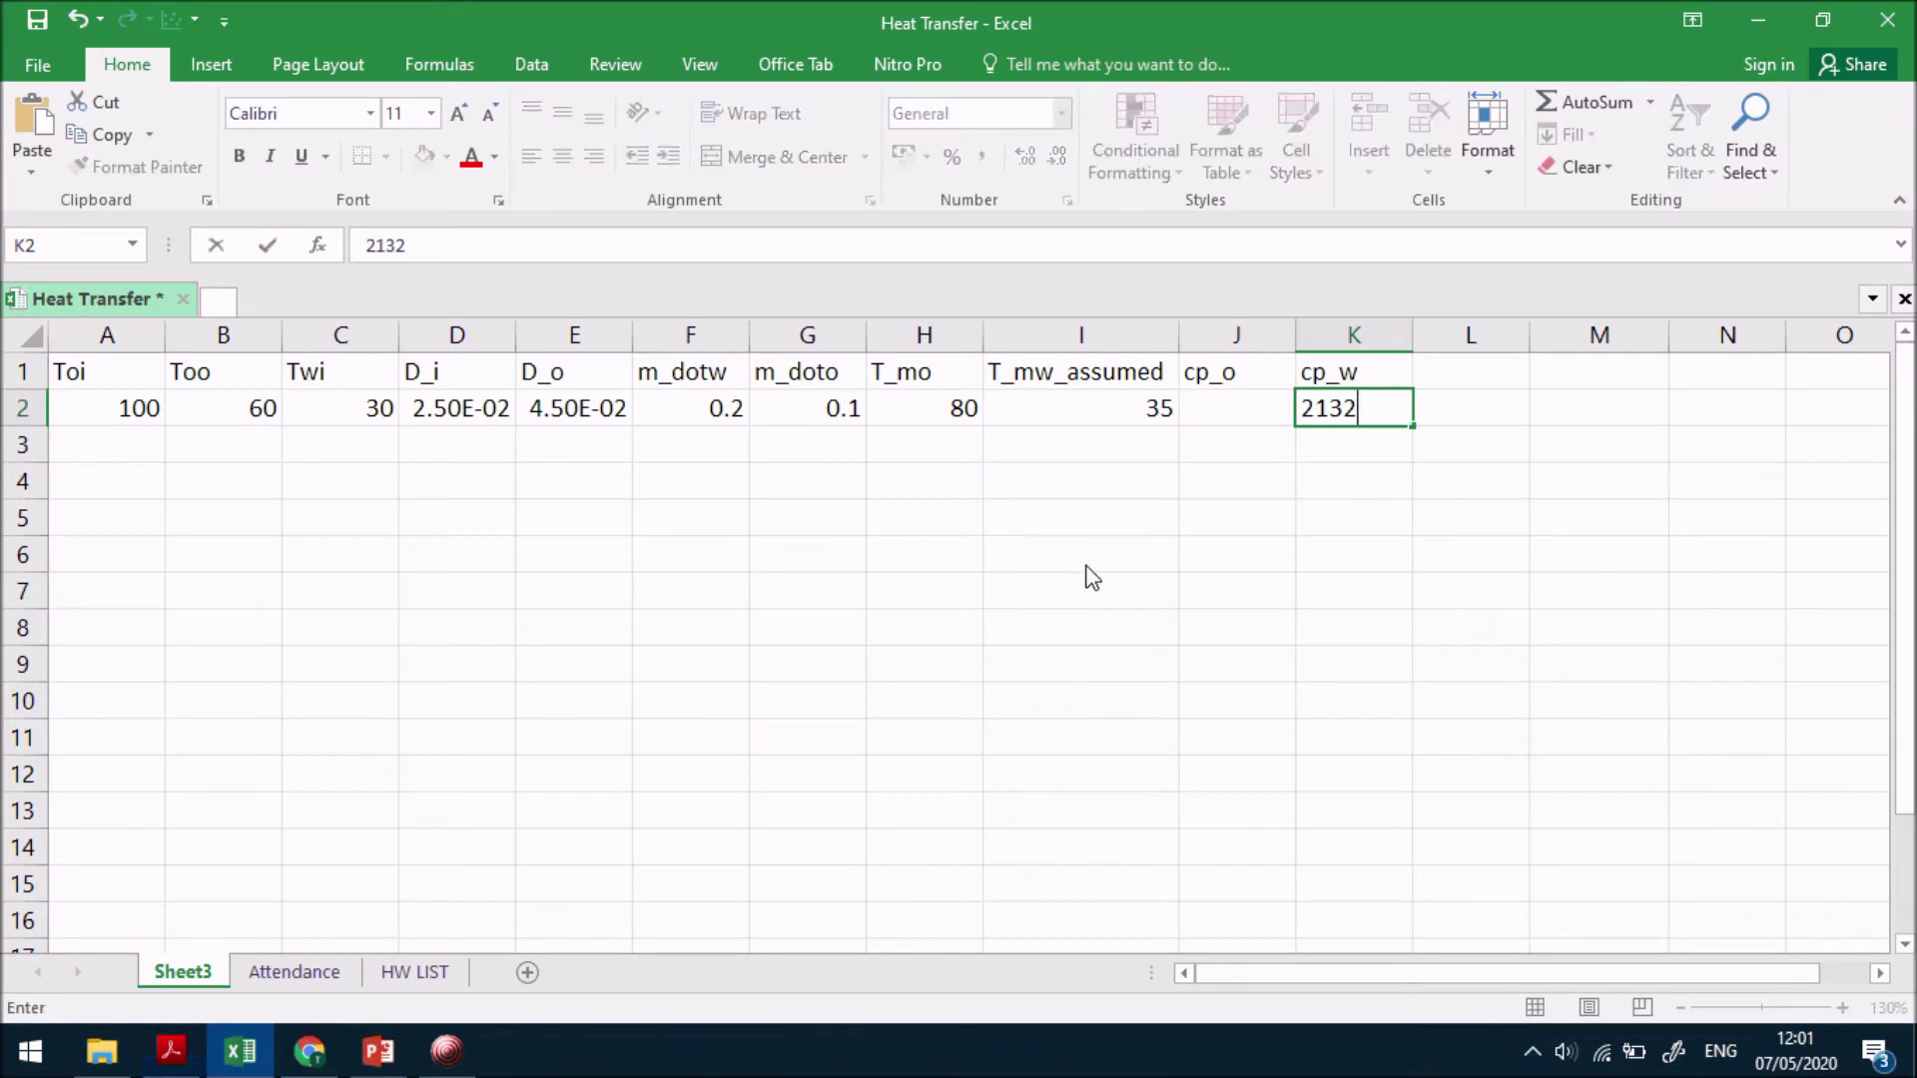
{"action": "key", "text": "Up"}
{"action": "key", "text": "Right"}
{"action": "key", "text": "Left"}
{"action": "key", "text": "Down"}
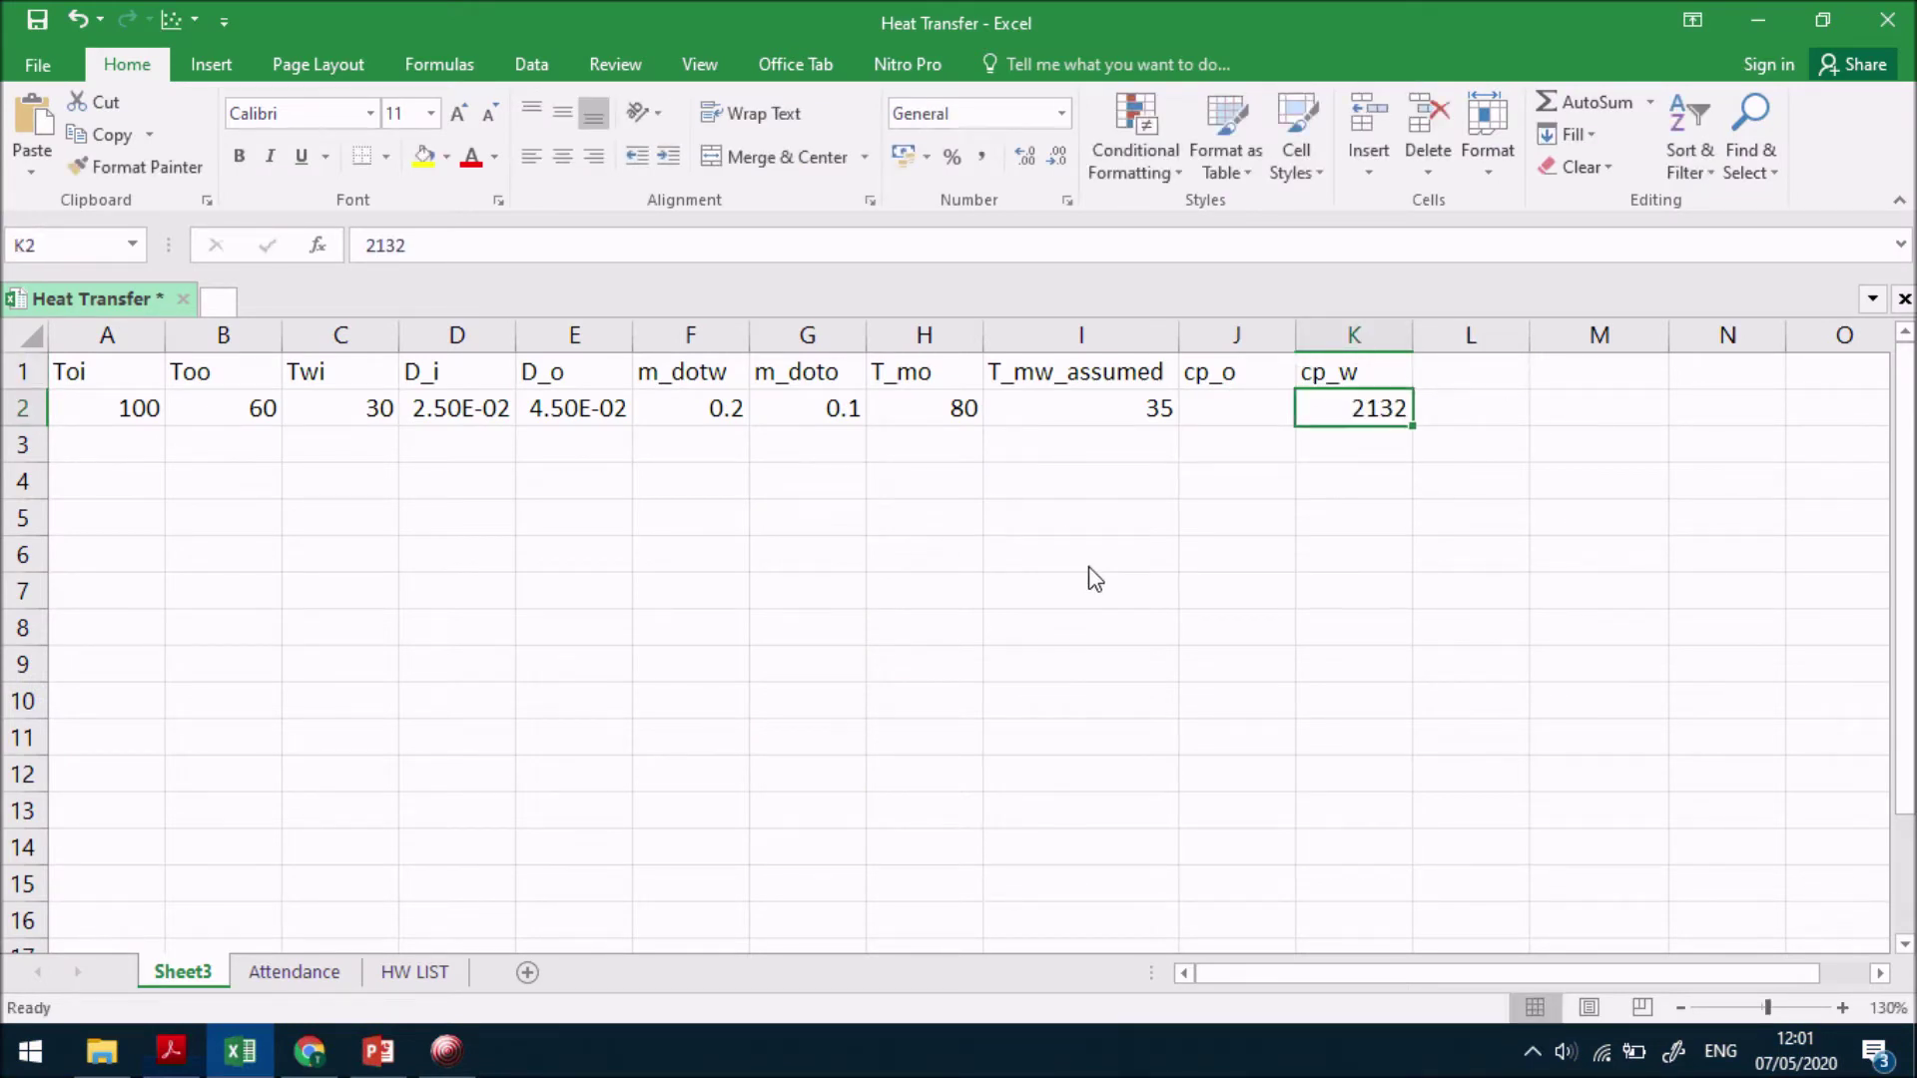
{"action": "key", "text": "Delete"}
- Enter 2132 as the oil's specific heat in J2
{"action": "key", "text": "Left"}
{"action": "type", "text": "2132"}
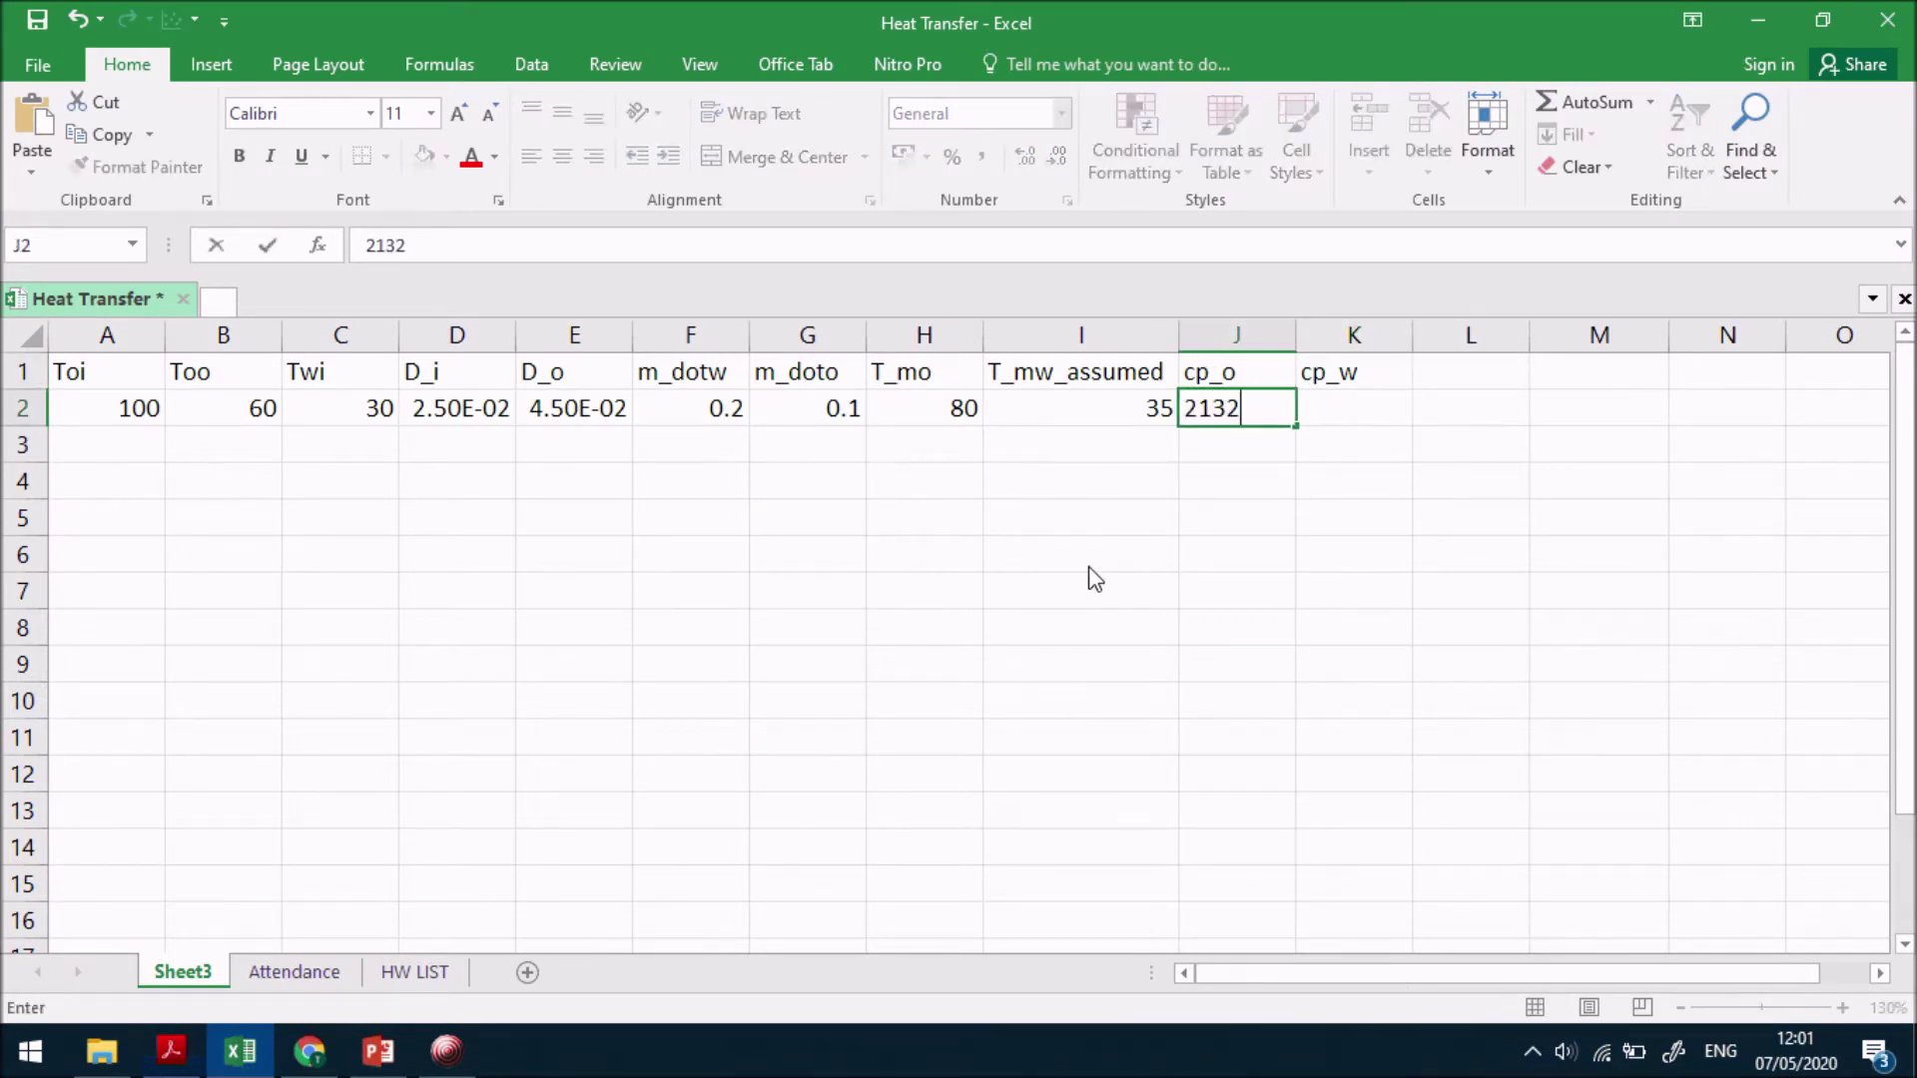
{"action": "key", "text": "Up"}
{"action": "key", "text": "Right"}
- Switch to the Cengel textbook in Adobe Acrobat Reader and open Table A–9 Properties of saturated water
{"action": "key", "text": "alt+Tab"}
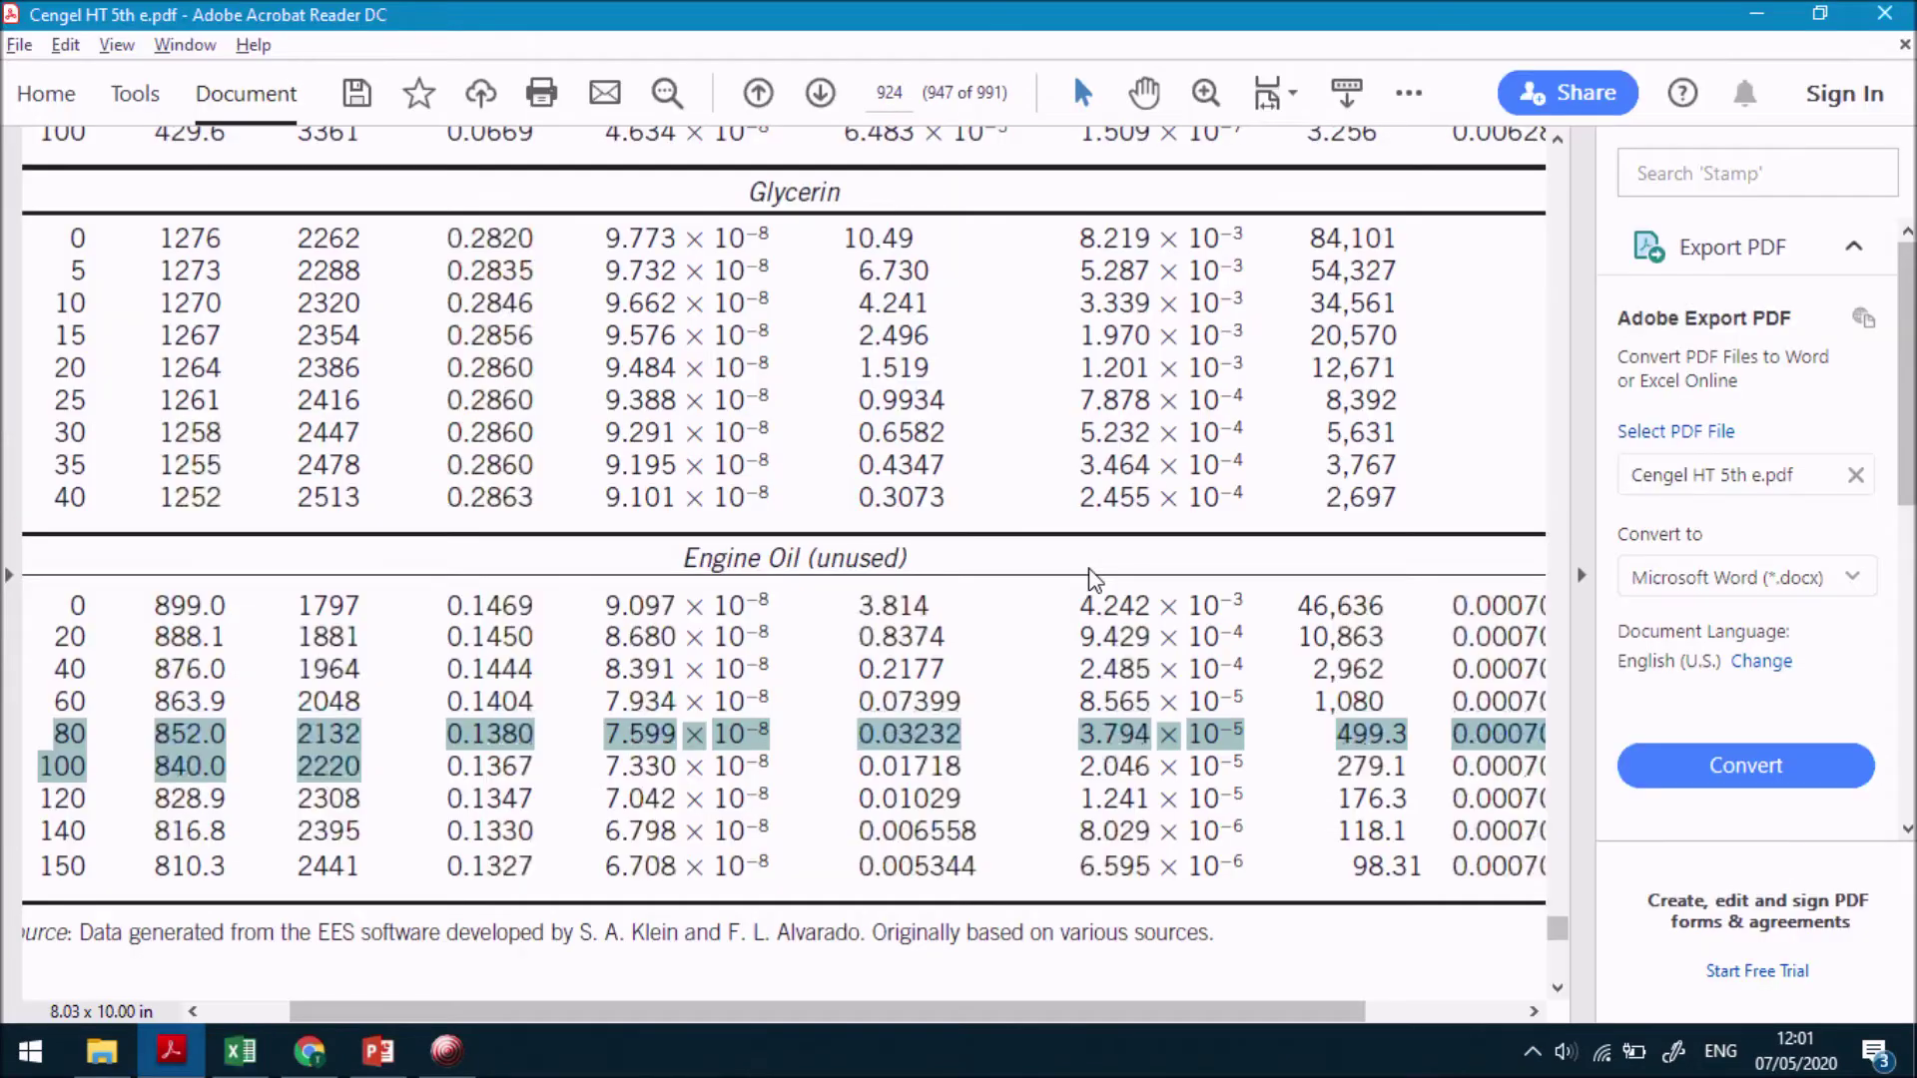
{"action": "scroll", "coordinate": [47, 520], "scroll_direction": "up", "scroll_amount": 3}
{"action": "left_click", "coordinate": [7, 470]}
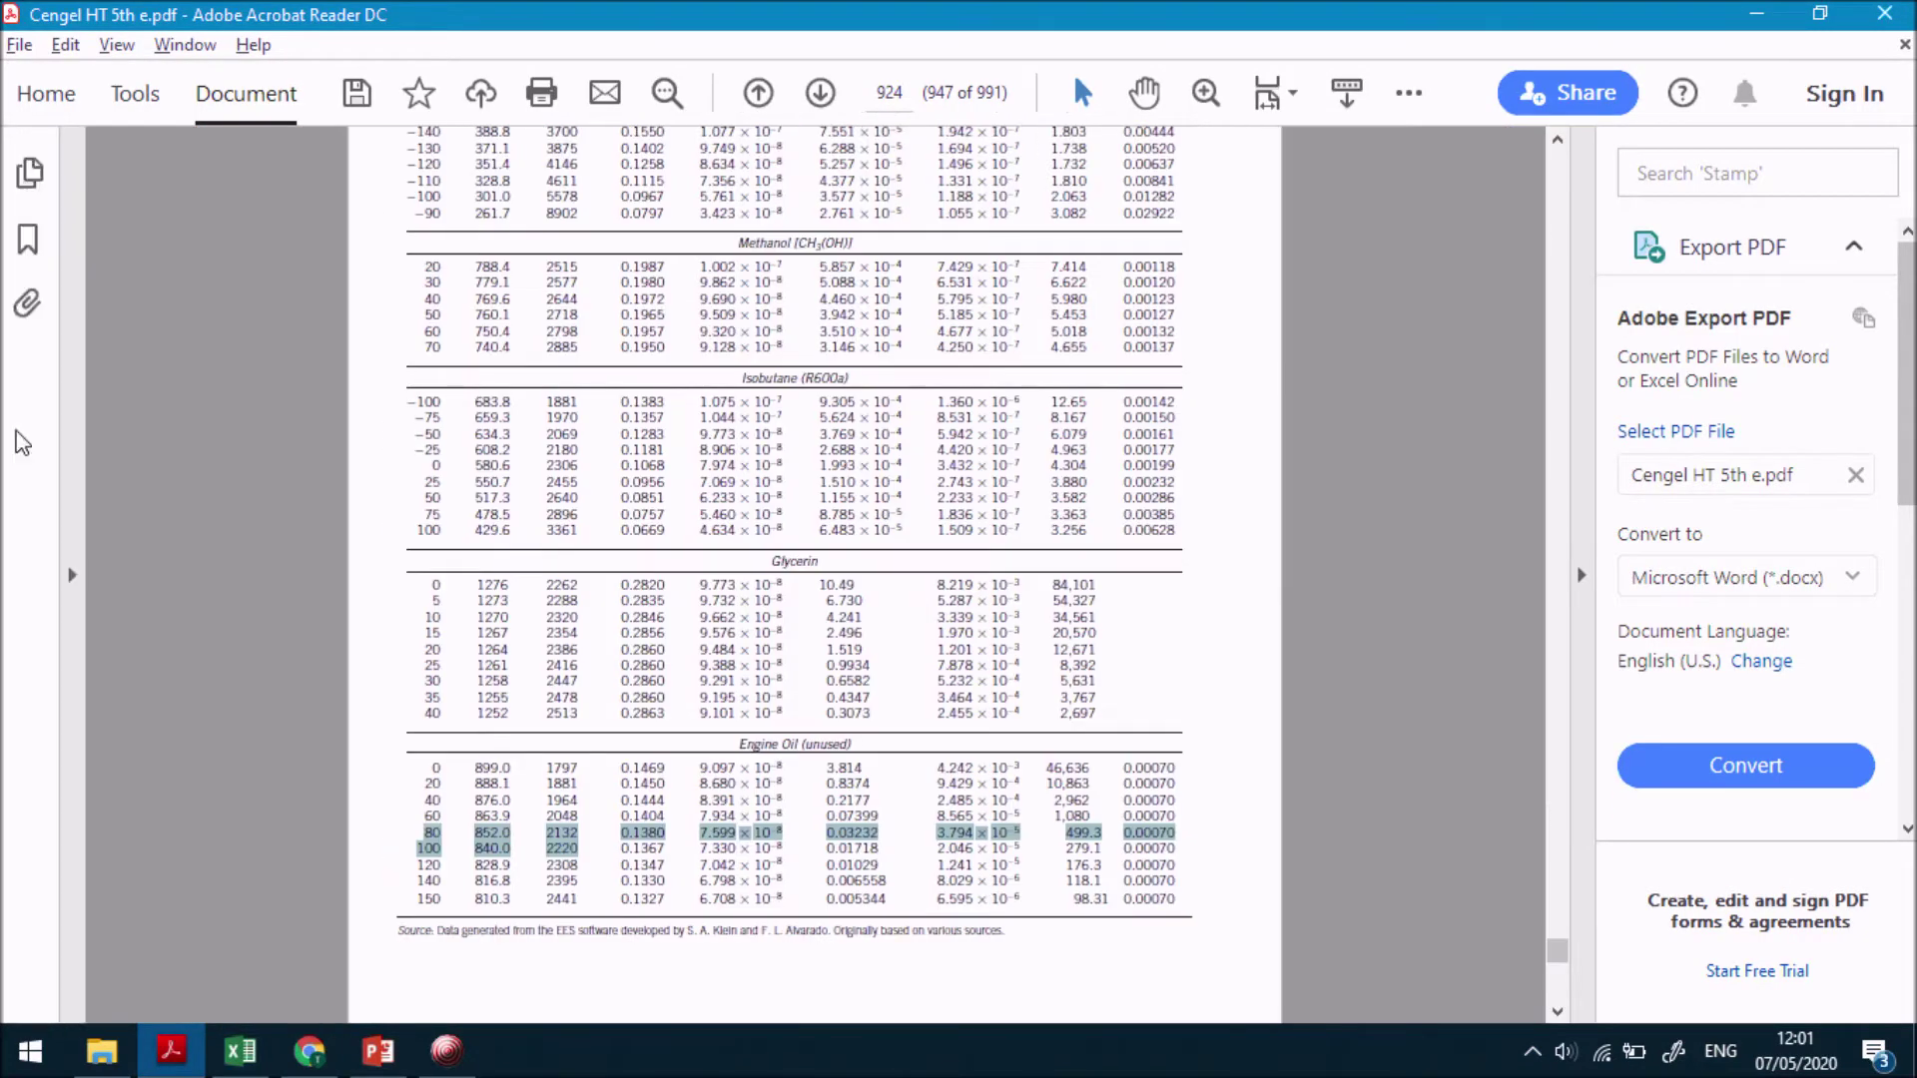
{"action": "left_click", "coordinate": [27, 239]}
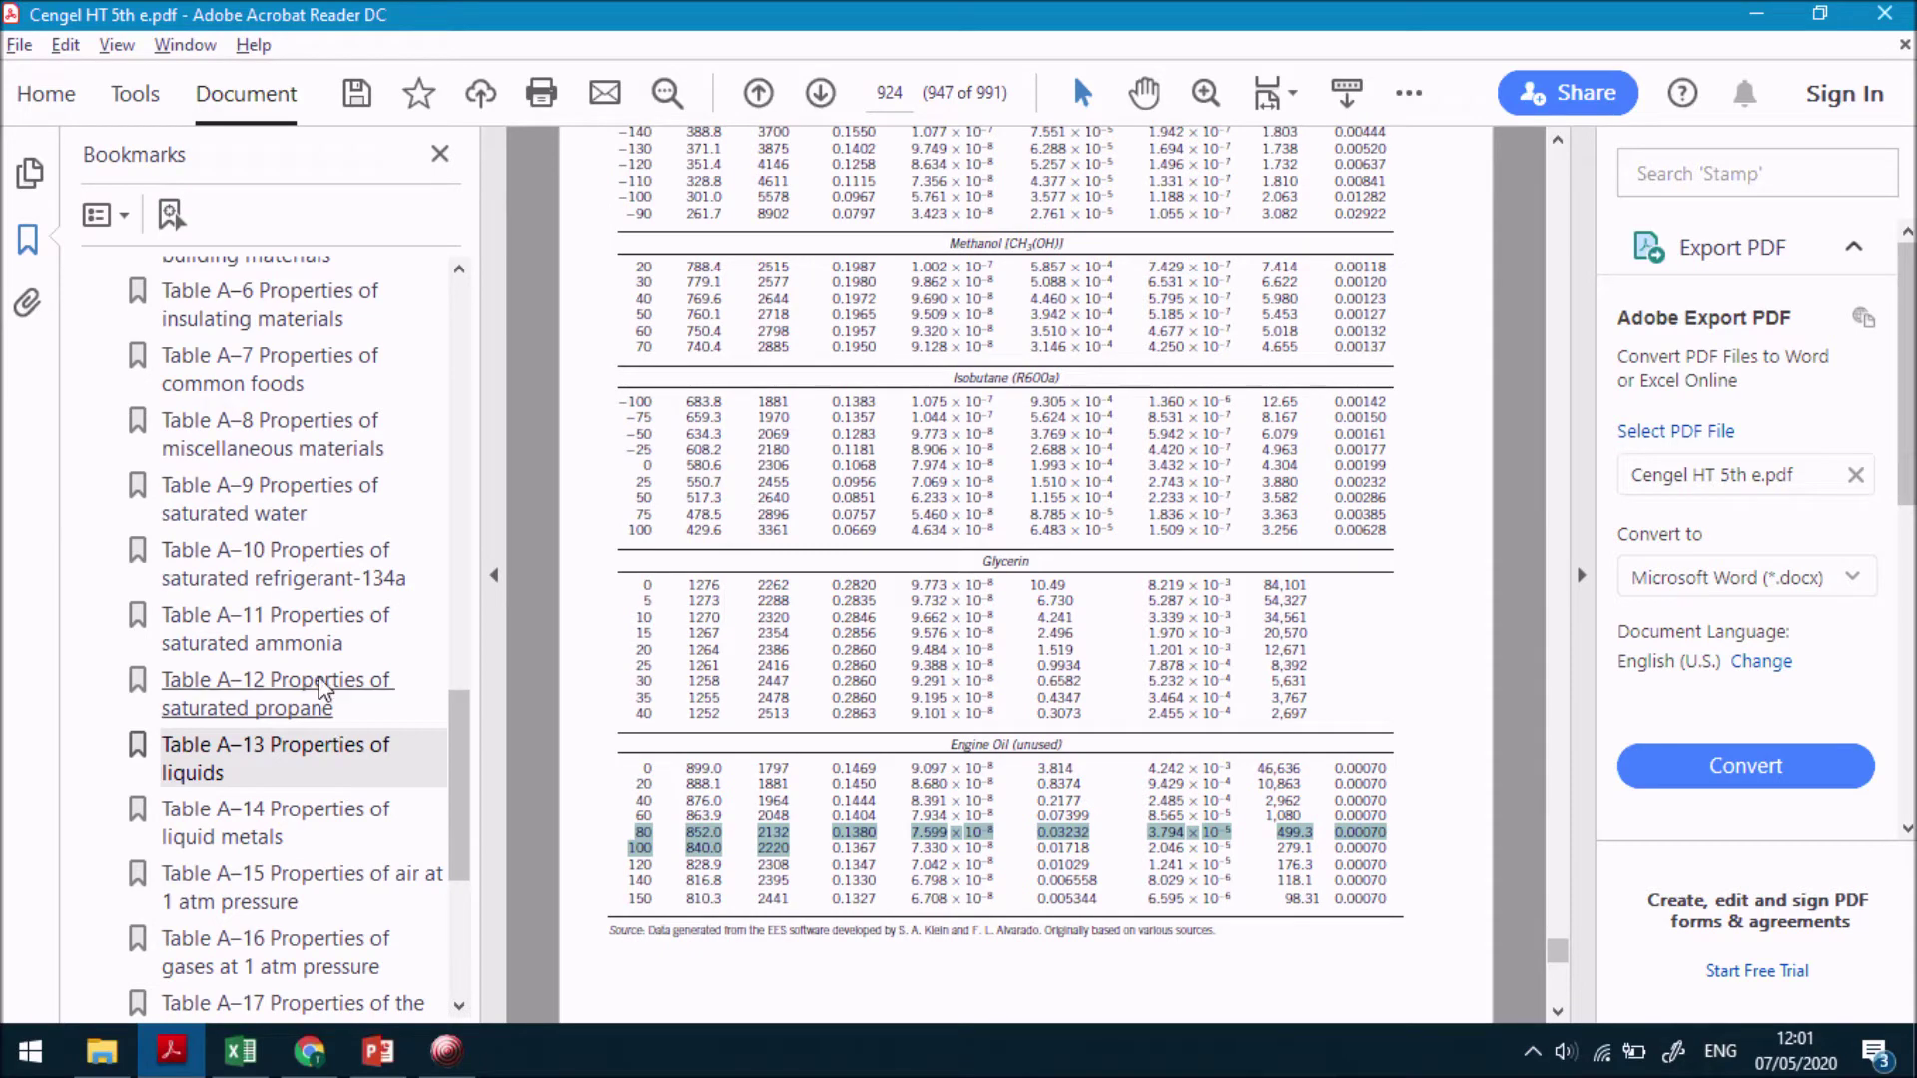
{"action": "left_click", "coordinate": [300, 504]}
{"action": "left_click", "coordinate": [494, 572]}
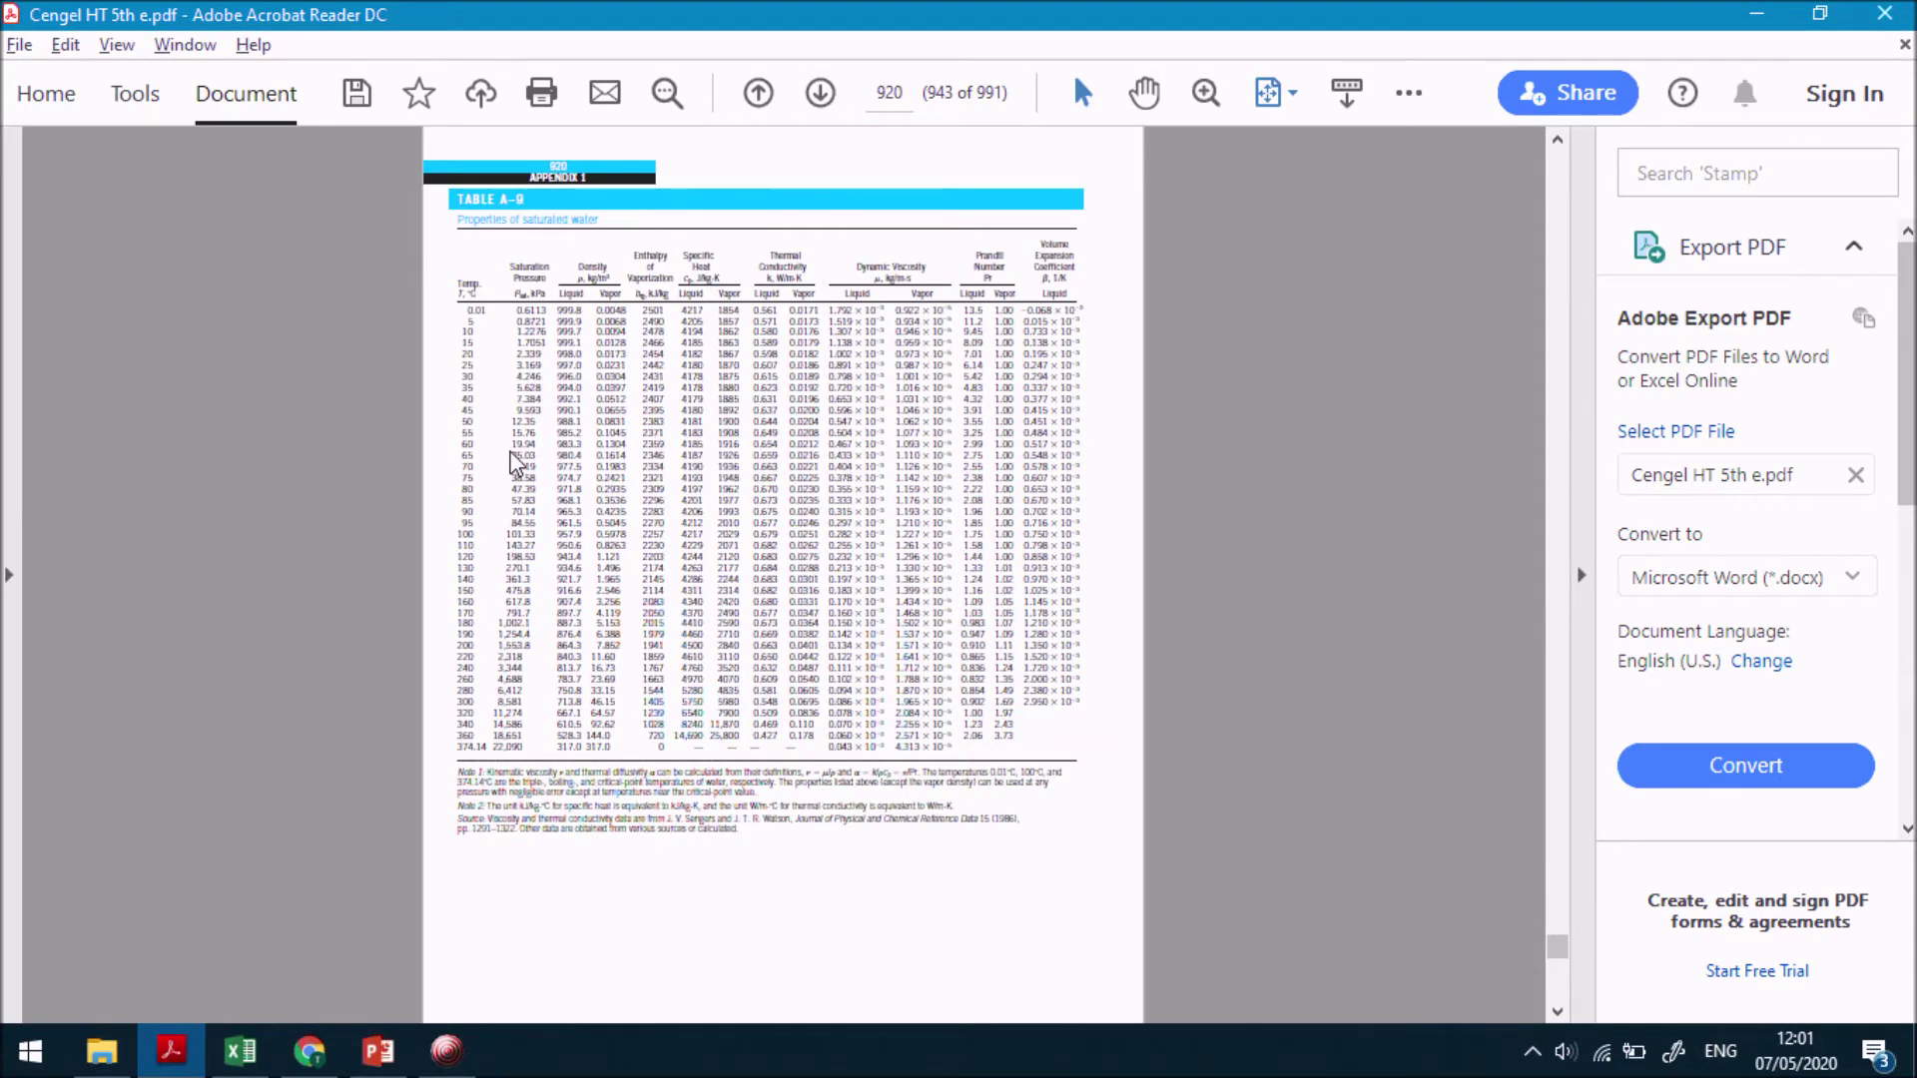
- Enlarge the saturated water table and look up the liquid specific heat in the 35 °C row
{"action": "scroll", "coordinate": [511, 461], "scroll_direction": "up", "scroll_amount": 2}
{"action": "scroll", "coordinate": [552, 499], "scroll_direction": "down", "scroll_amount": 1}
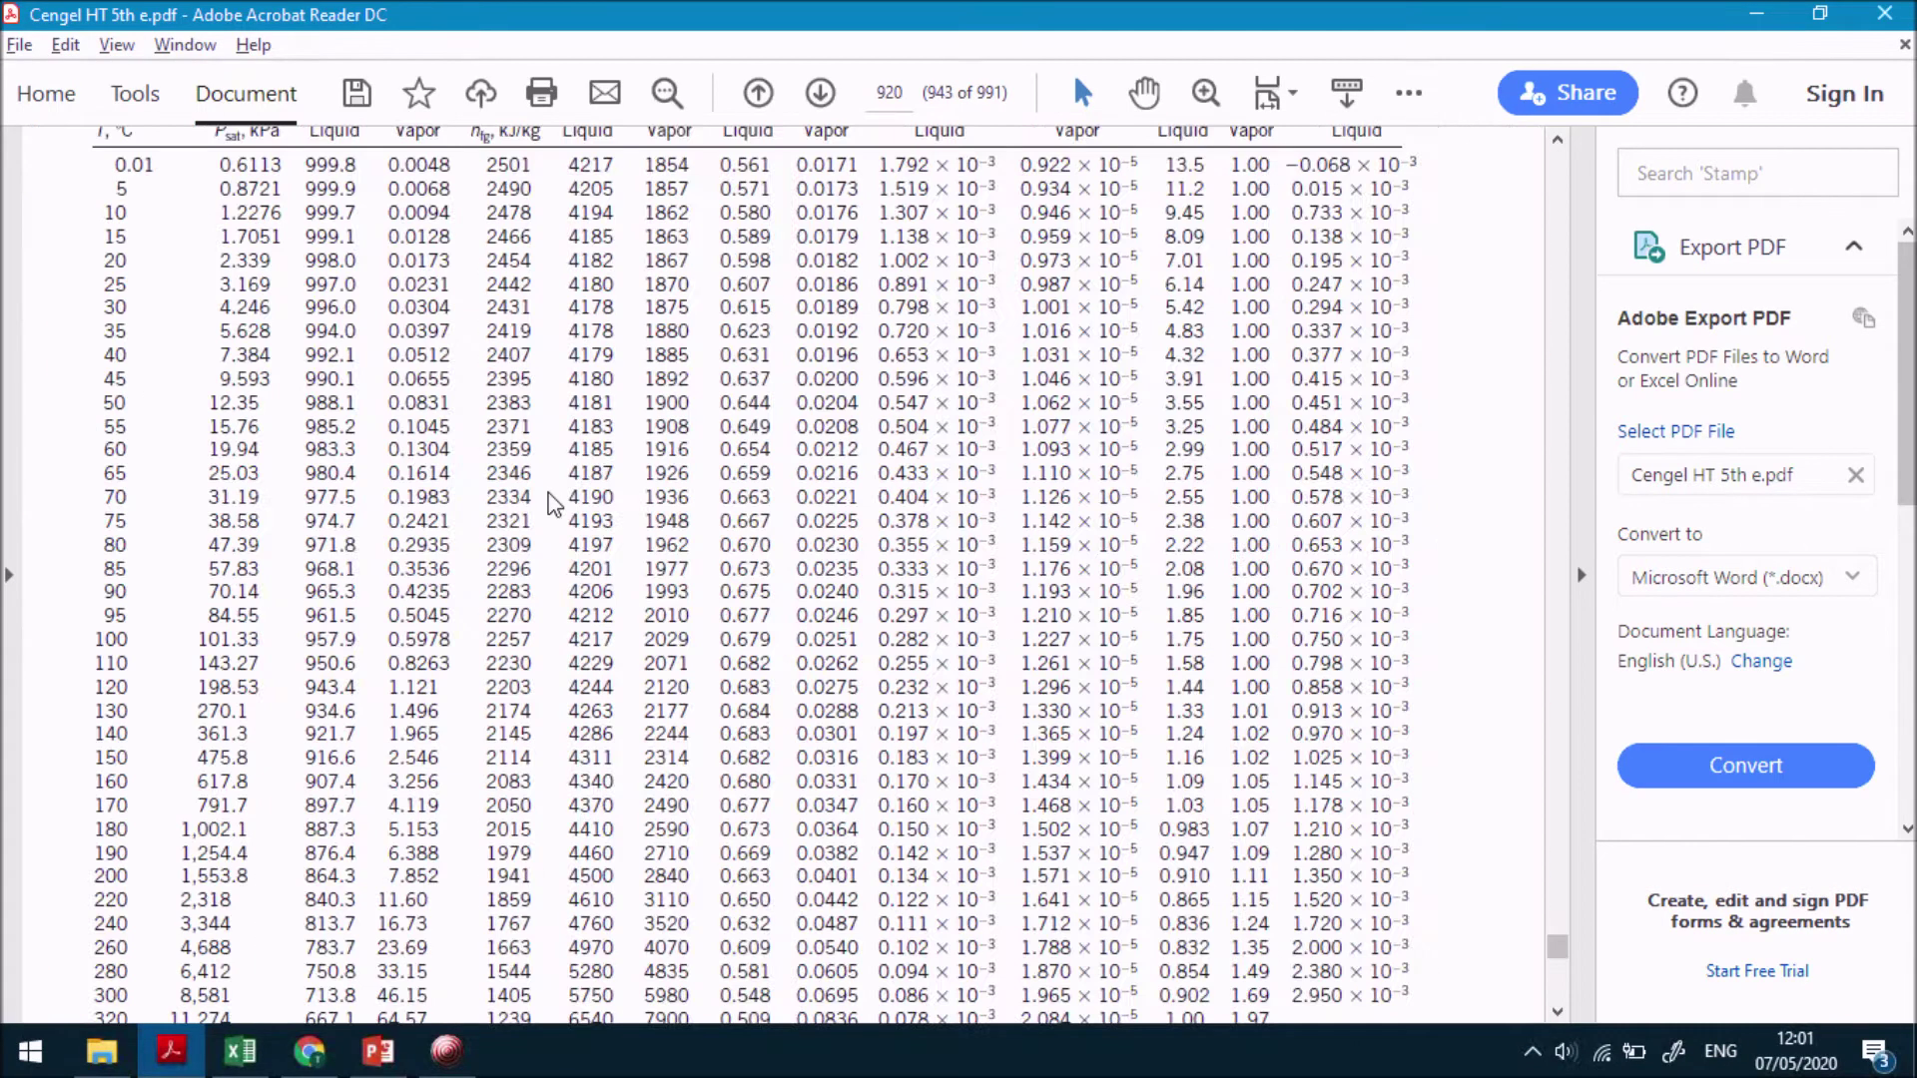
{"action": "left_click", "coordinate": [1582, 575]}
{"action": "scroll", "coordinate": [758, 544], "scroll_direction": "up", "scroll_amount": 1}
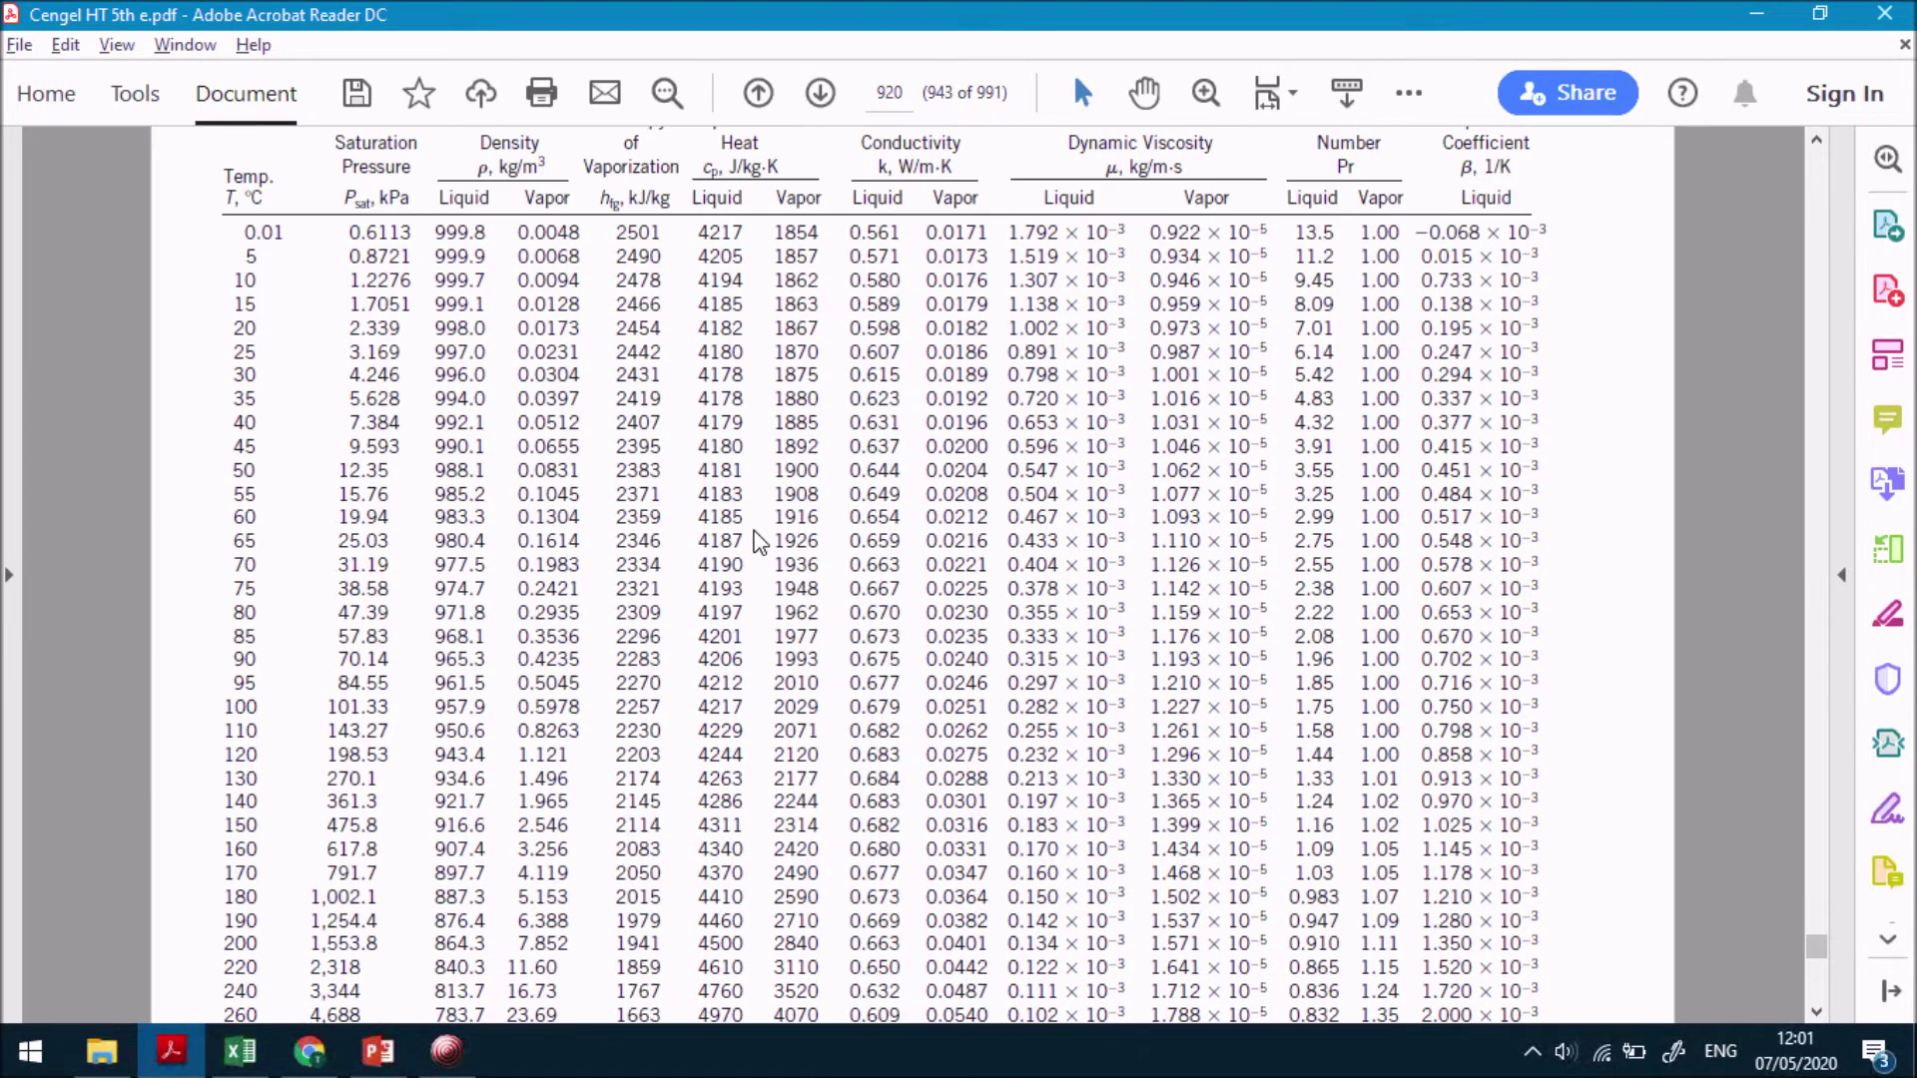
{"action": "scroll", "coordinate": [602, 491], "scroll_direction": "up", "scroll_amount": 1}
{"action": "scroll", "coordinate": [602, 491], "scroll_direction": "up", "scroll_amount": 2}
{"action": "left_click_drag", "start_coordinate": [100, 542], "coordinate": [671, 552]}
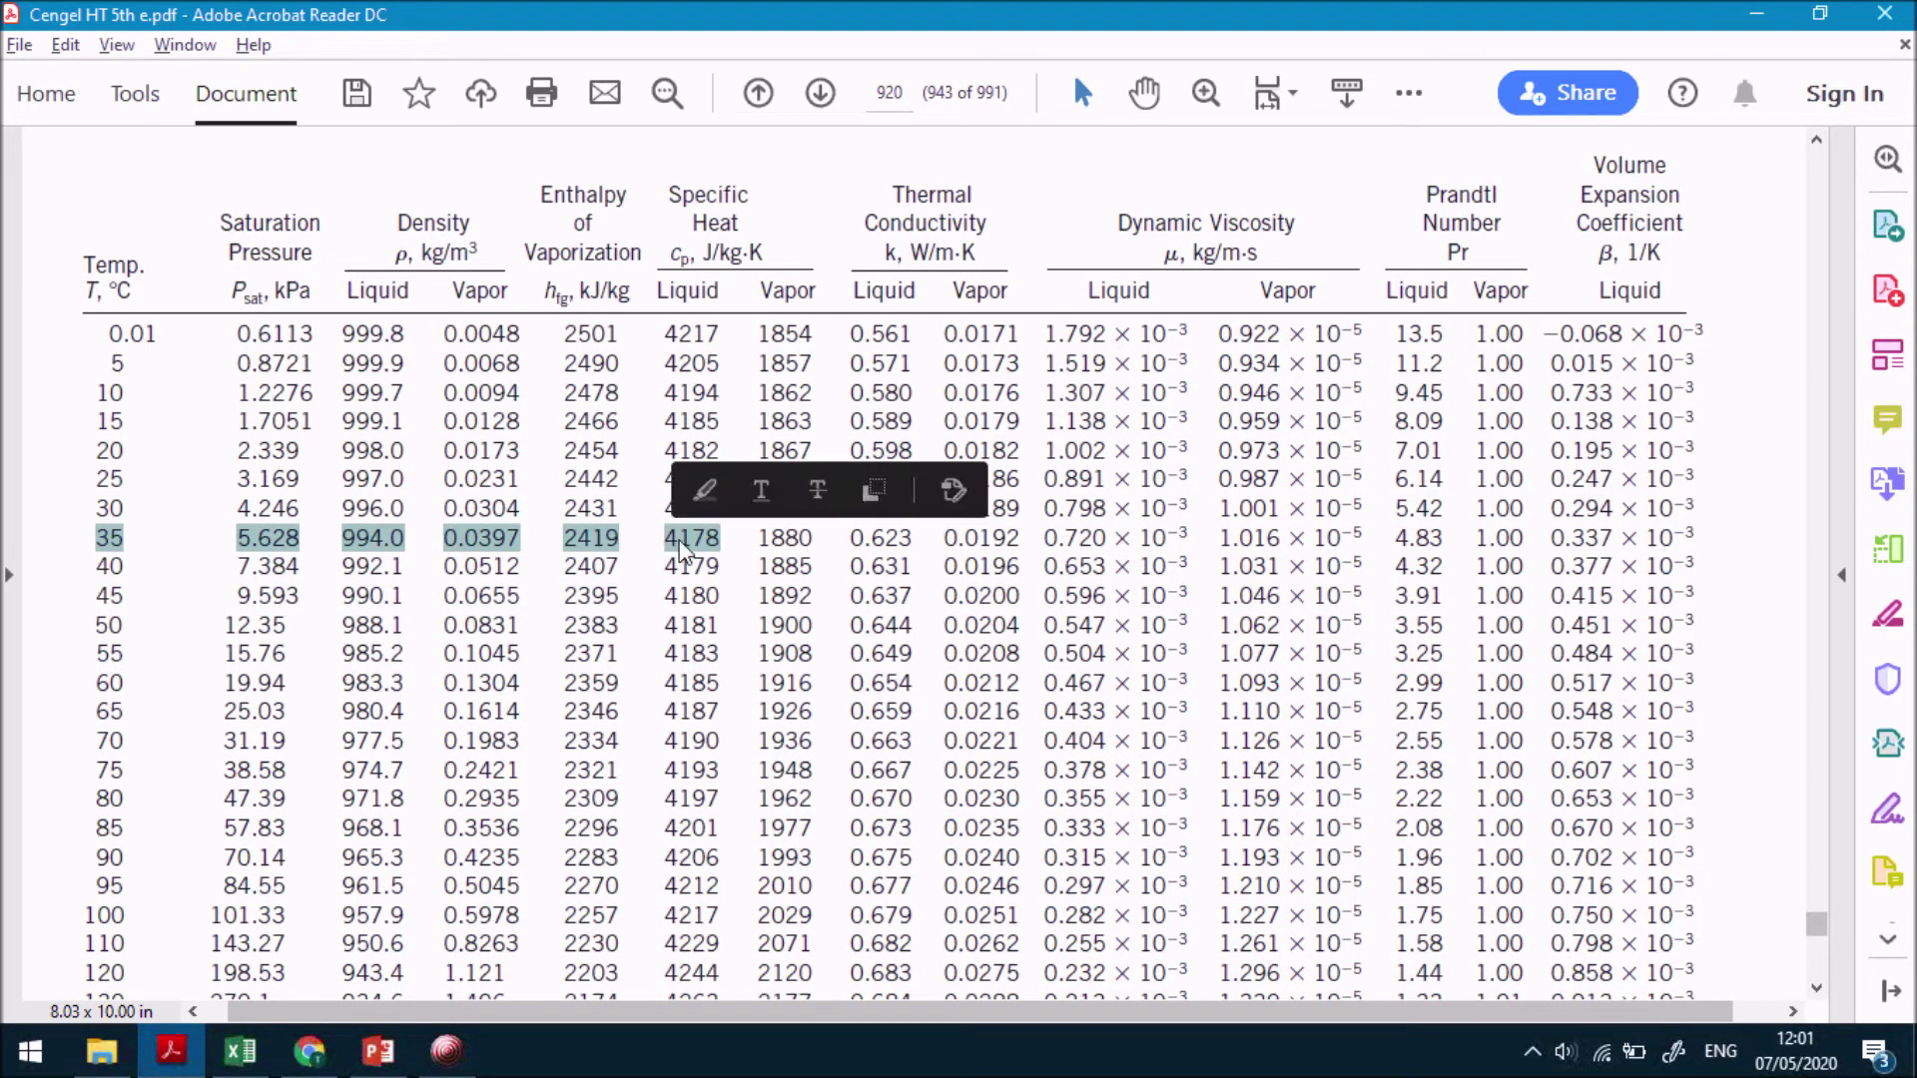
{"action": "left_click", "coordinate": [689, 562]}
- Return to Excel, enter 4178 as the water's specific heat in K2 and add the heading Q_dot in L1
{"action": "key", "text": "alt+Tab"}
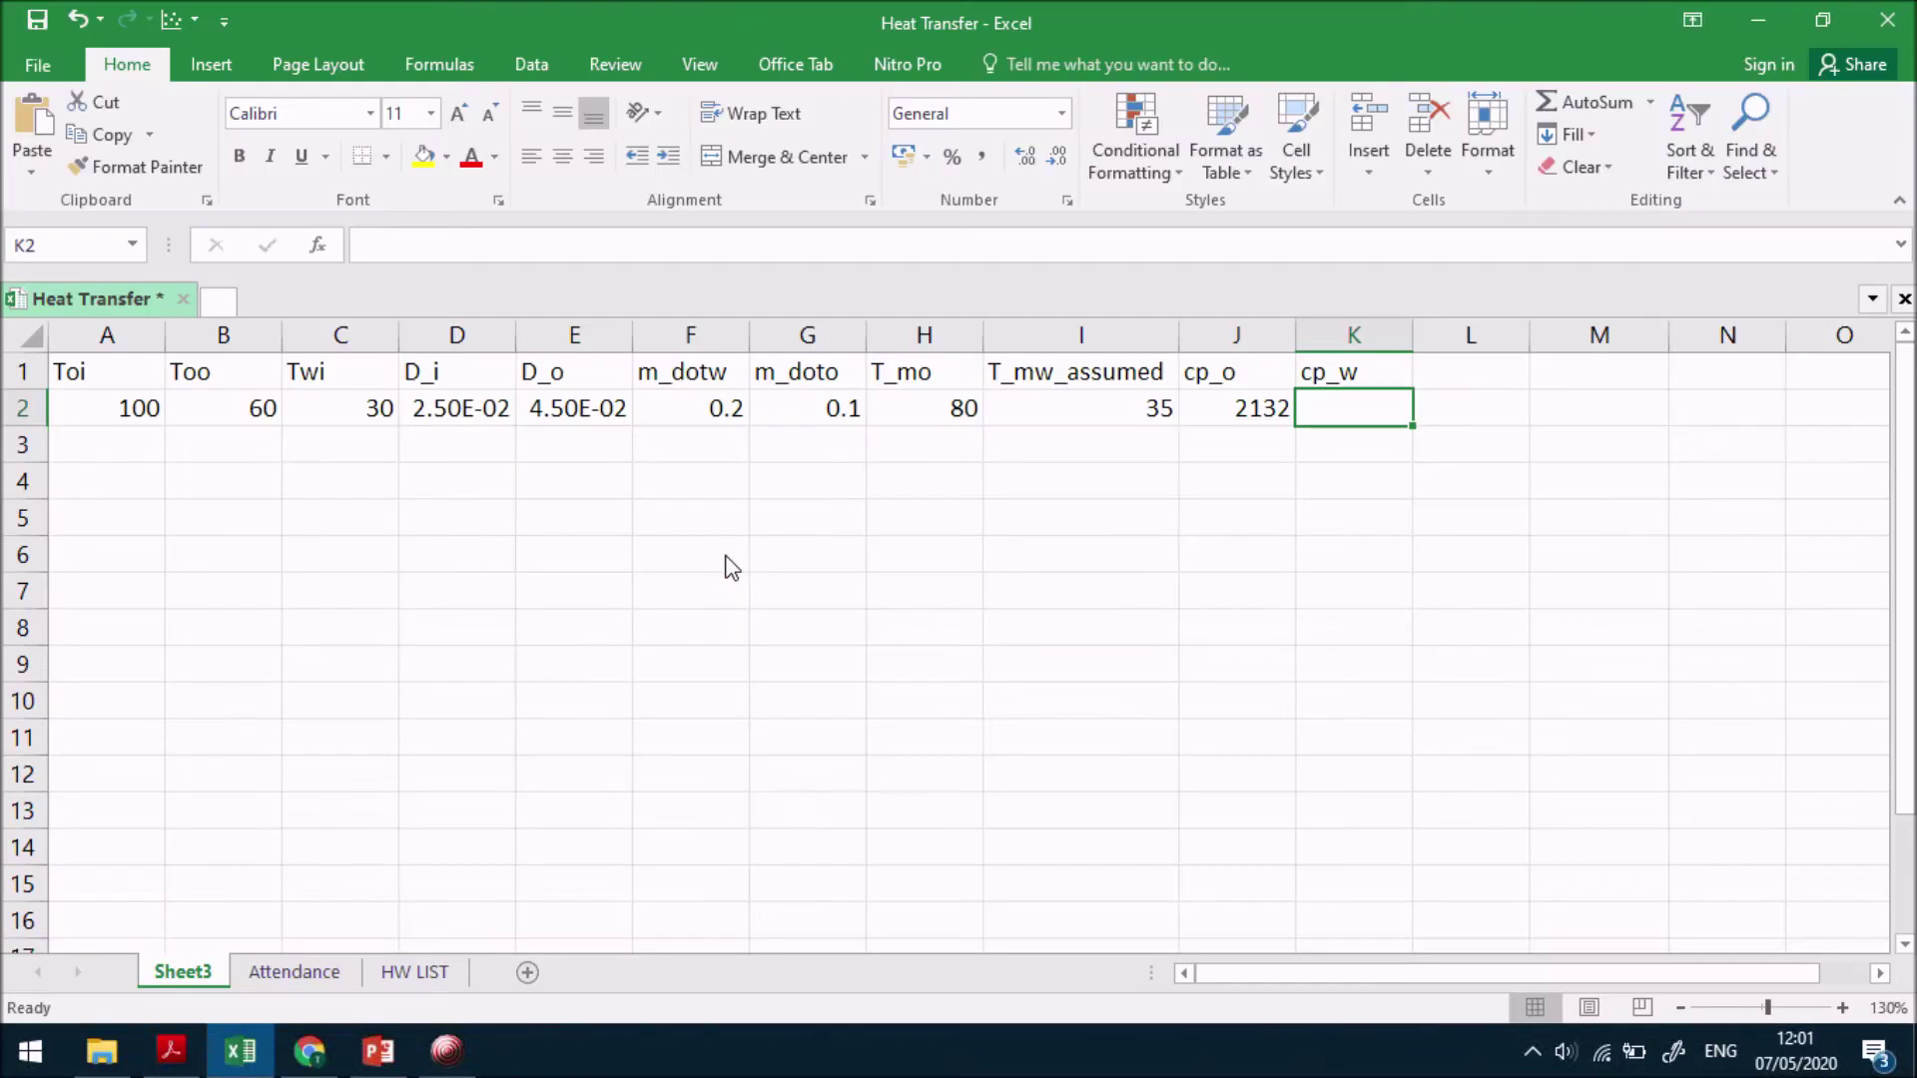
{"action": "type", "text": "4178"}
{"action": "key", "text": "Up"}
{"action": "key", "text": "Right"}
{"action": "type", "text": "Q_dot"}
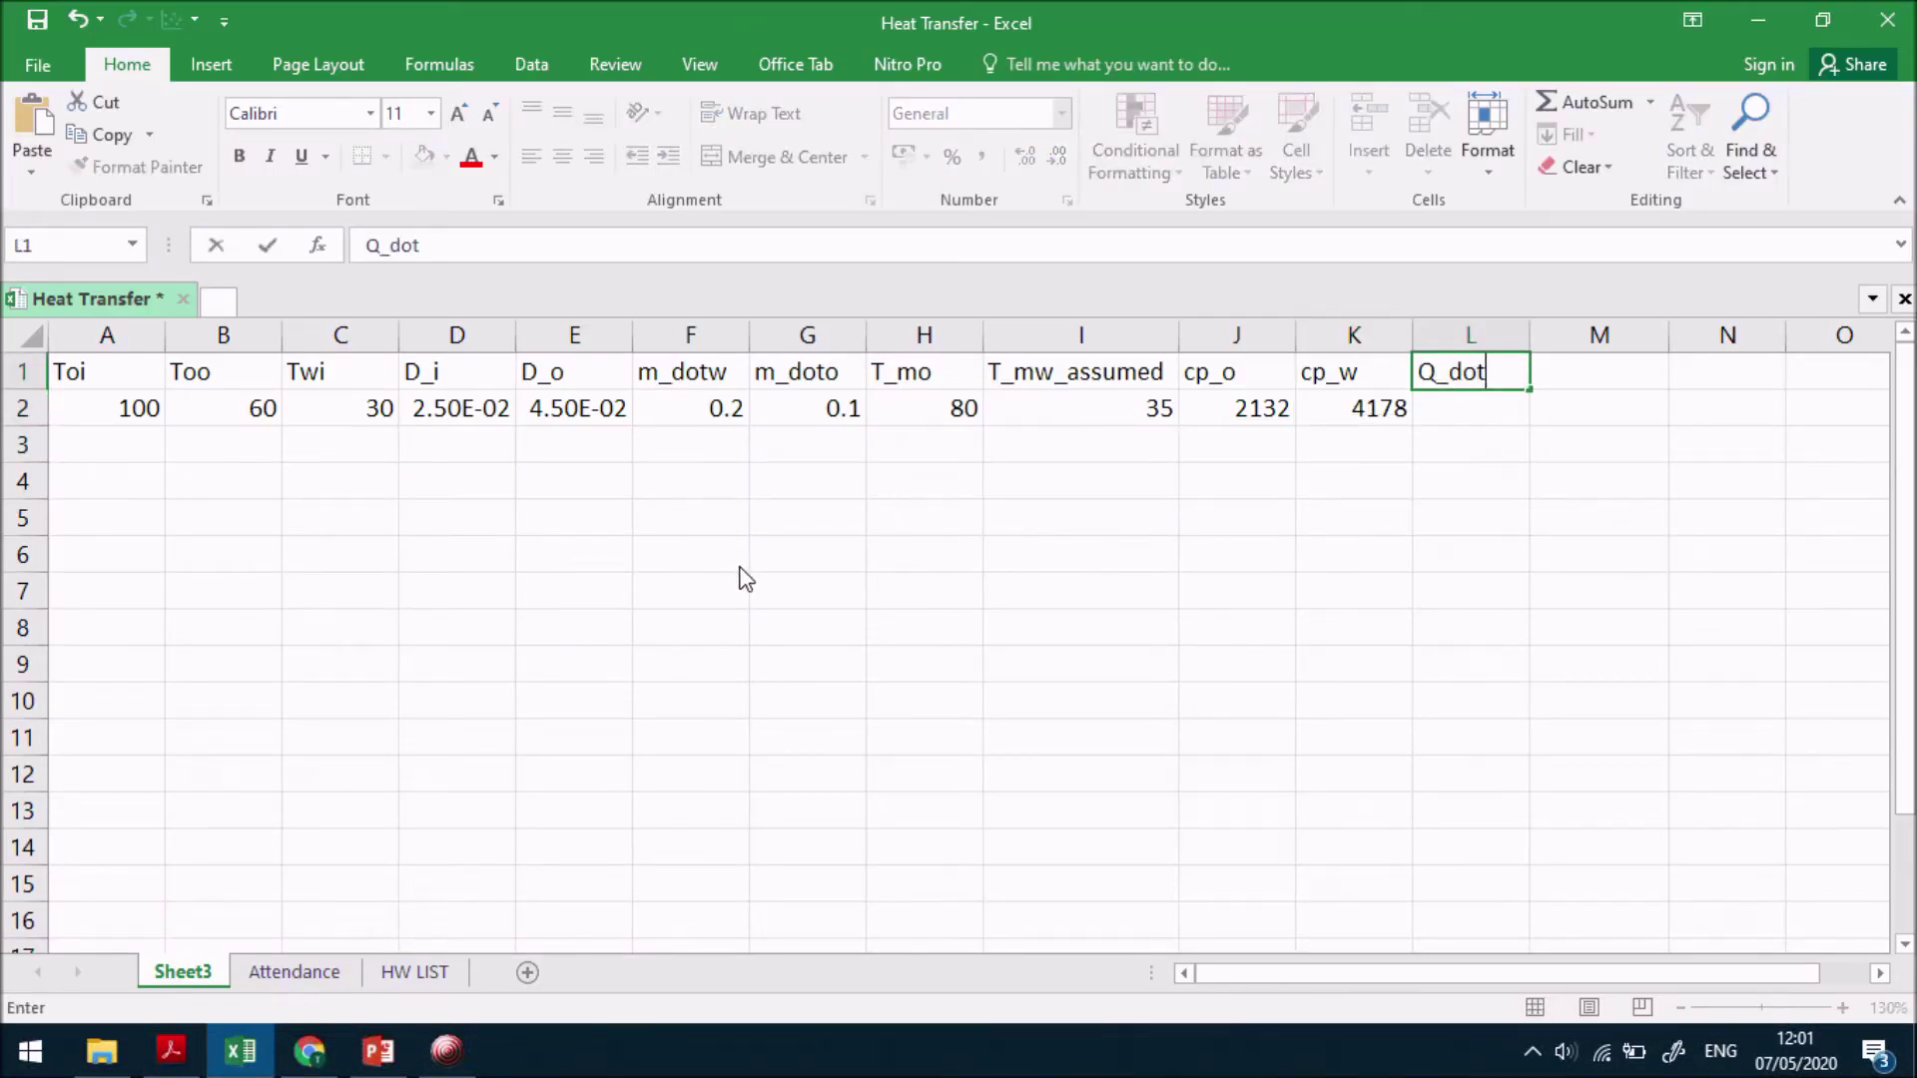
{"action": "key", "text": "Return"}
- Calculate the oil's heat transfer rate in L2 with the formula =G2*J2*(A2-B2)
{"action": "type", "text": "="}
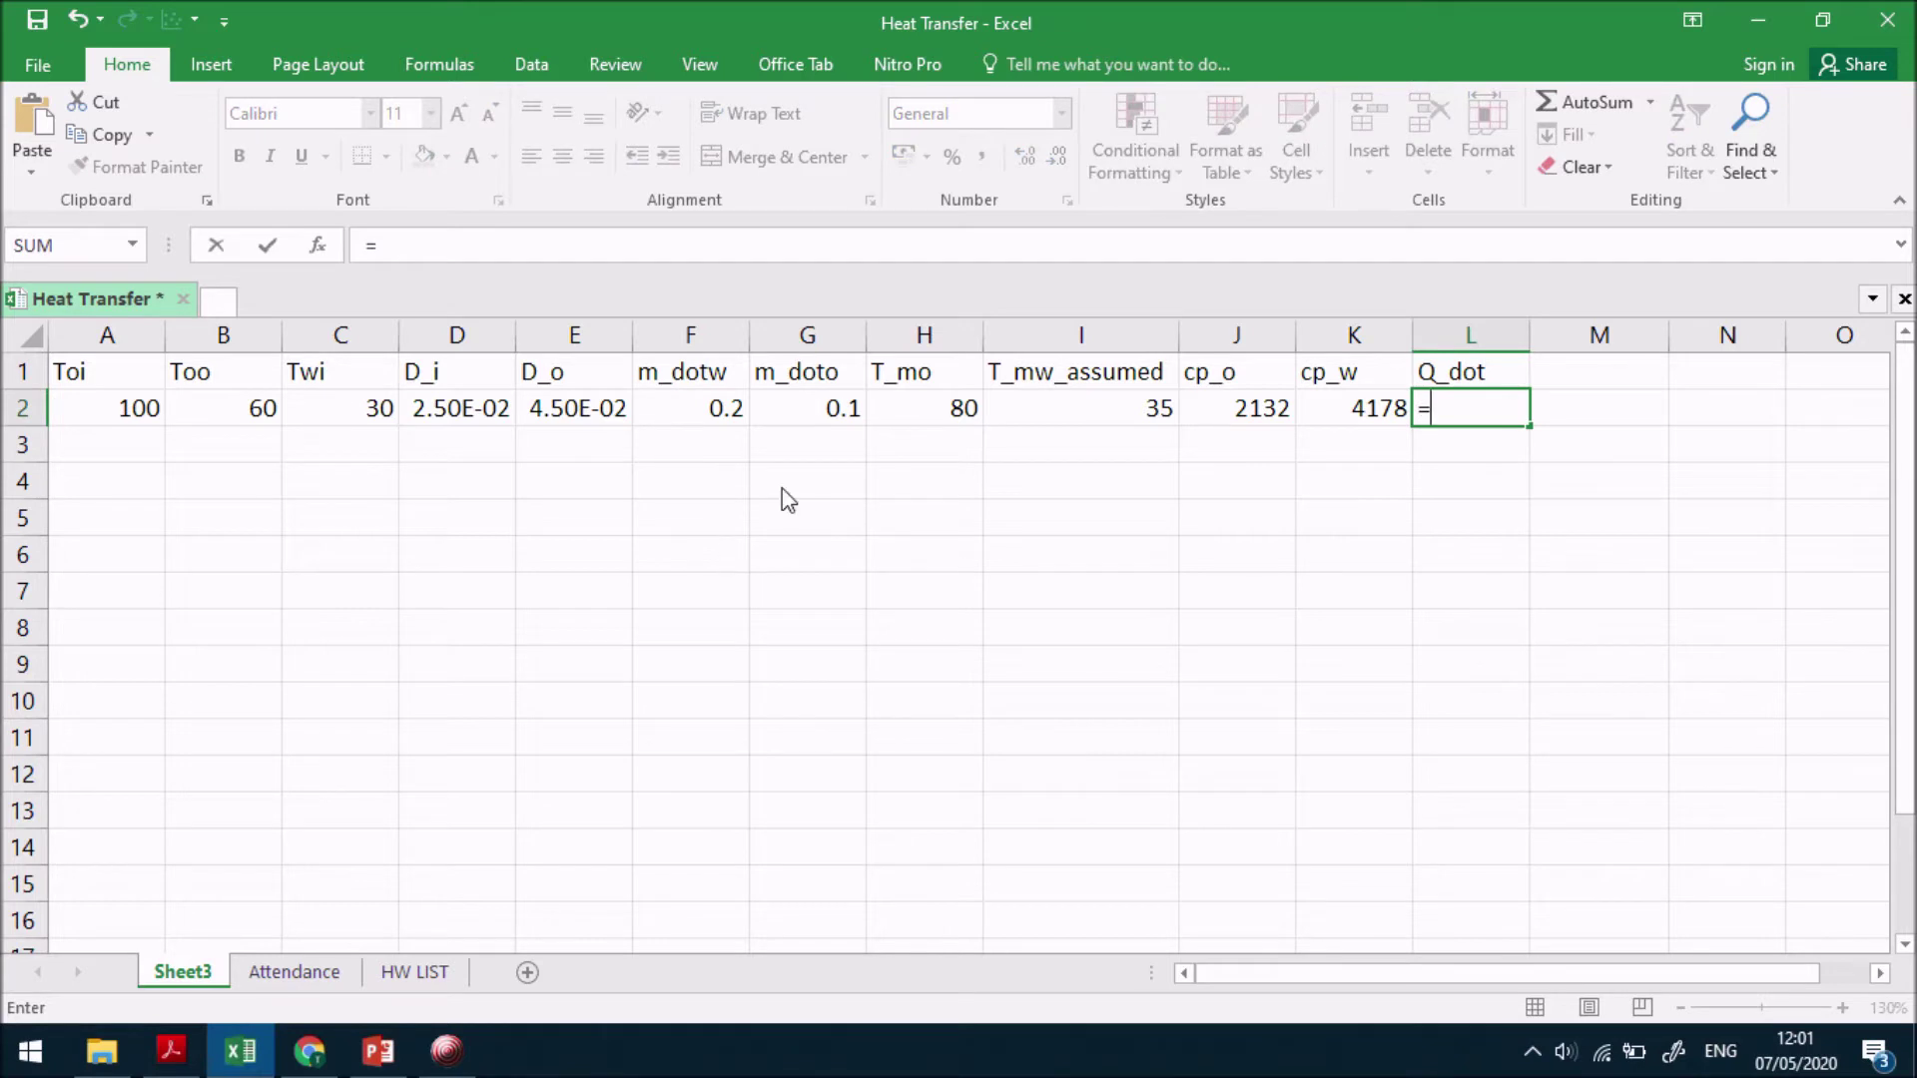
{"action": "left_click", "coordinate": [784, 421]}
{"action": "type", "text": "*"}
{"action": "left_click", "coordinate": [1294, 418]}
{"action": "type", "text": "*("}
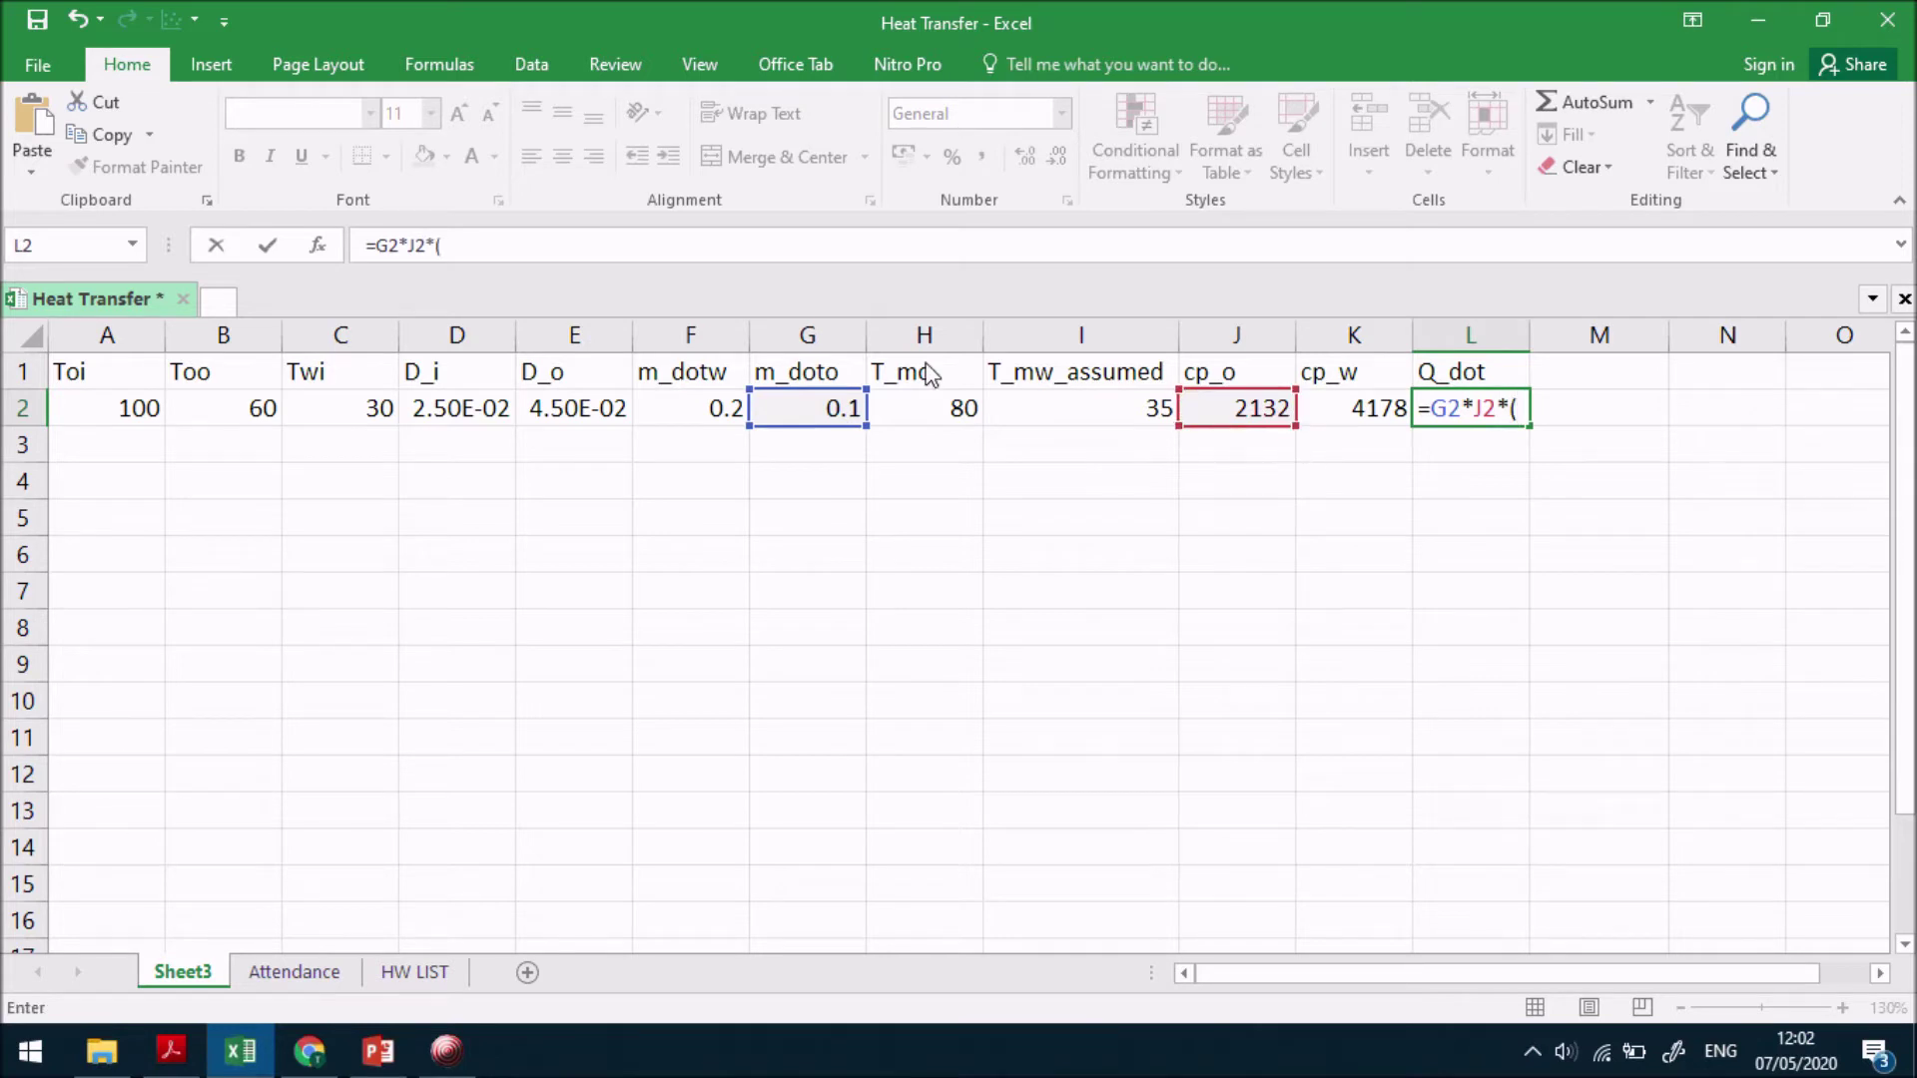
{"action": "left_click", "coordinate": [137, 412]}
{"action": "type", "text": "-"}
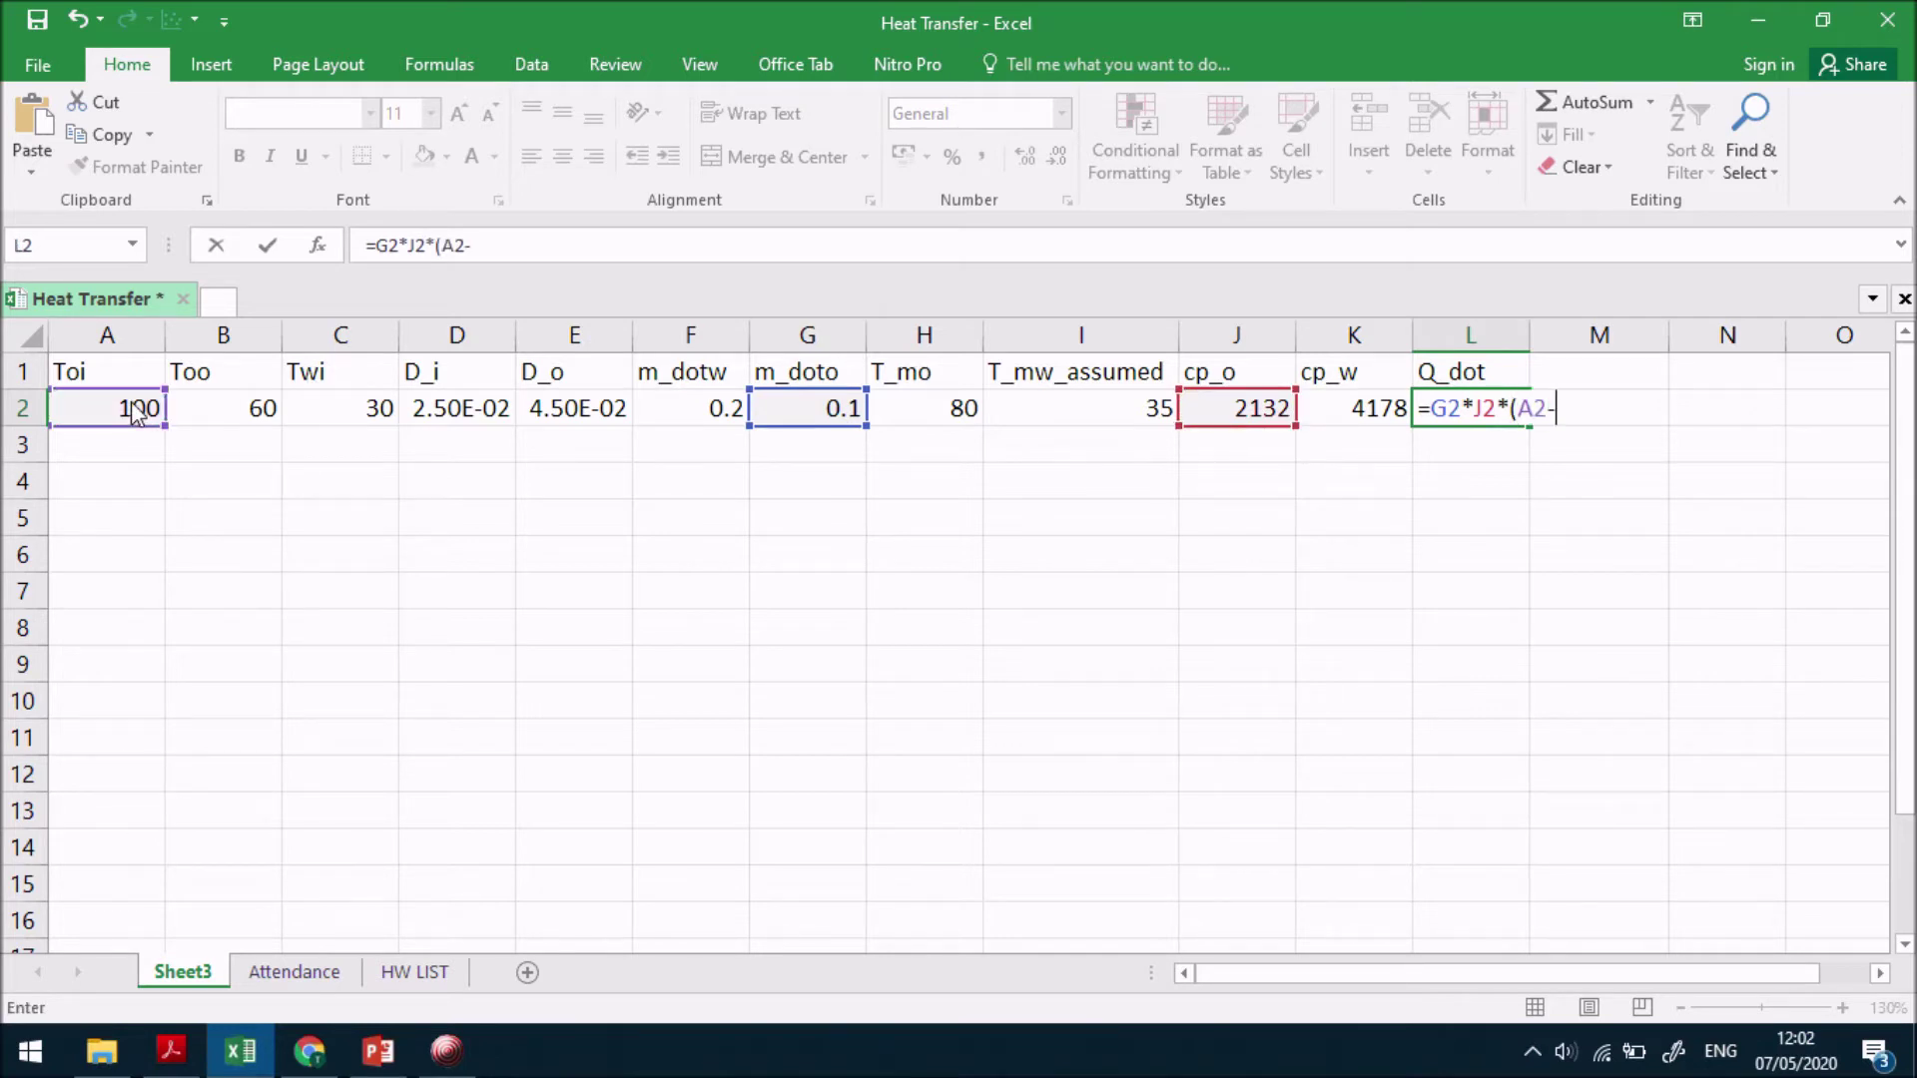
{"action": "left_click", "coordinate": [260, 412]}
{"action": "type", "text": ")"}
{"action": "key", "text": "Return"}
{"action": "key", "text": "Up"}
{"action": "key", "text": "Up"}
{"action": "key", "text": "Right"}
- Switch to the Heat Transfer8 presentation in PowerPoint and start the slide show at the heat exchanger problem on slide 10
{"action": "key", "text": "alt+Tab"}
{"action": "key", "text": "alt+Tab"}
{"action": "key", "text": "alt+Tab"}
{"action": "key", "text": "alt+Tab"}
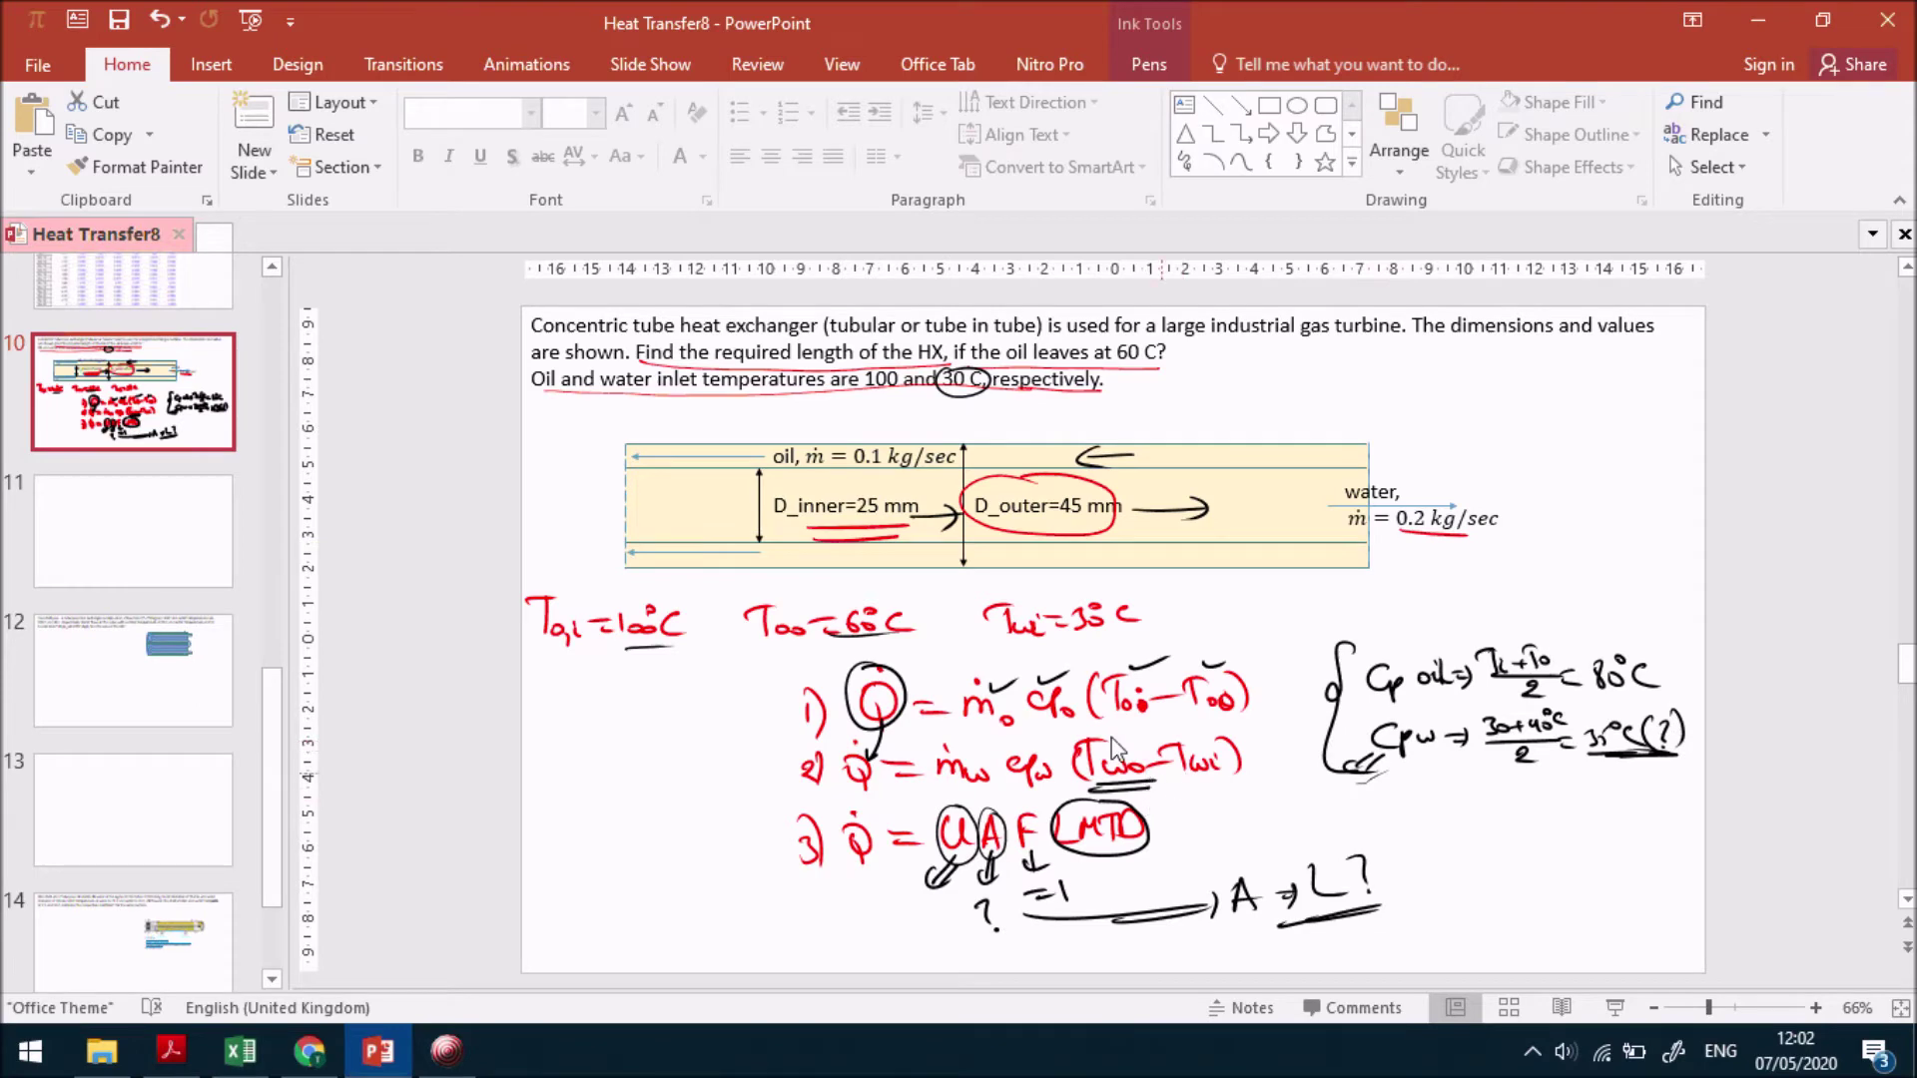
{"action": "left_click", "coordinate": [1616, 1008]}
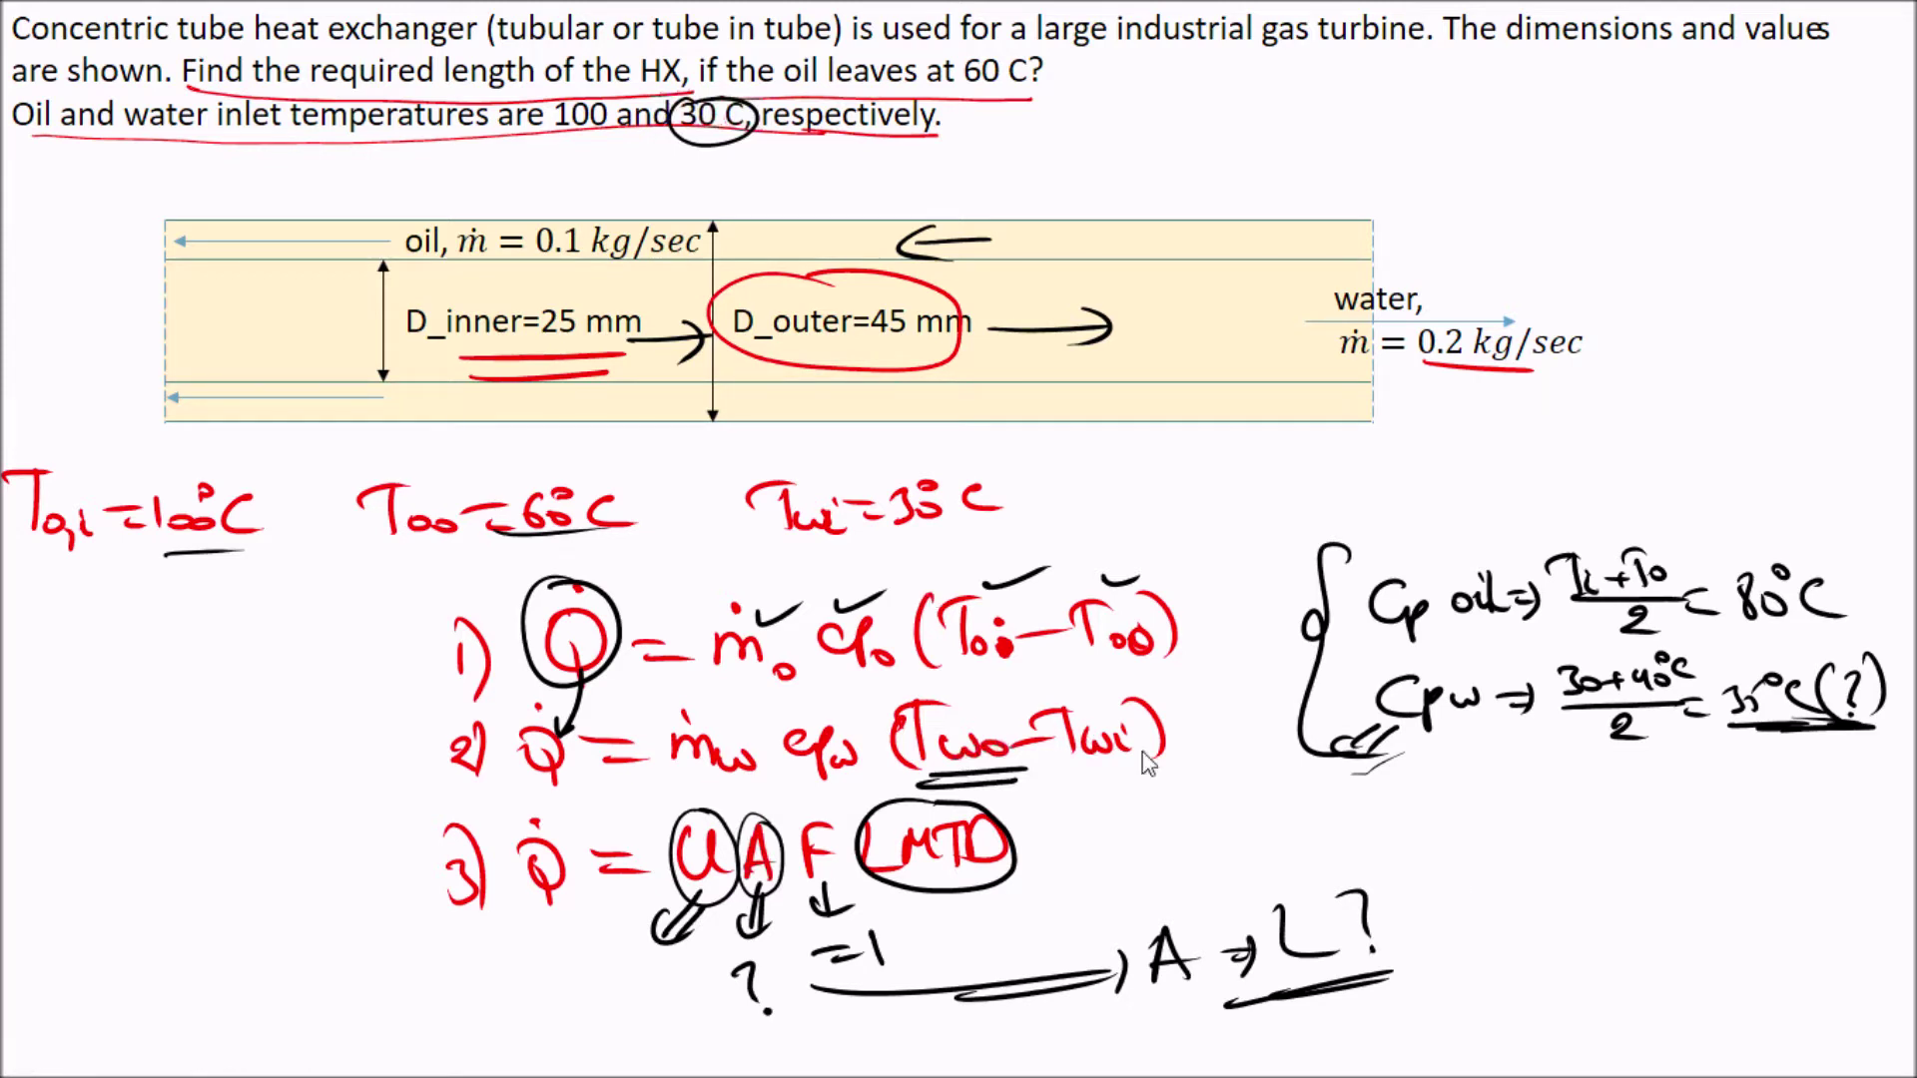
- Handwrite T_wo = Q_dot/(m_dot_w·cp_w) + T_wi beside equation 2, circle it, and end the show keeping the ink annotations
{"action": "left_click_drag", "start_coordinate": [1164, 749], "coordinate": [1377, 797]}
{"action": "left_click_drag", "start_coordinate": [1176, 777], "coordinate": [1263, 790]}
{"action": "mouse_move", "coordinate": [1404, 784]}
{"action": "left_mouse_down"}
{"action": "mouse_move", "coordinate": [1458, 830]}
{"action": "mouse_move", "coordinate": [1638, 805]}
{"action": "left_mouse_up"}
{"action": "left_click_drag", "start_coordinate": [1596, 740], "coordinate": [1597, 751]}
{"action": "left_click_drag", "start_coordinate": [1580, 827], "coordinate": [1678, 825]}
{"action": "left_click_drag", "start_coordinate": [1589, 859], "coordinate": [1627, 880]}
{"action": "mouse_move", "coordinate": [1617, 841]}
{"action": "left_mouse_down"}
{"action": "mouse_move", "coordinate": [1734, 903]}
{"action": "mouse_move", "coordinate": [1750, 843]}
{"action": "mouse_move", "coordinate": [1827, 831]}
{"action": "left_mouse_up"}
{"action": "mouse_move", "coordinate": [1712, 748]}
{"action": "left_mouse_down"}
{"action": "mouse_move", "coordinate": [1338, 868]}
{"action": "mouse_move", "coordinate": [1757, 744]}
{"action": "left_mouse_up"}
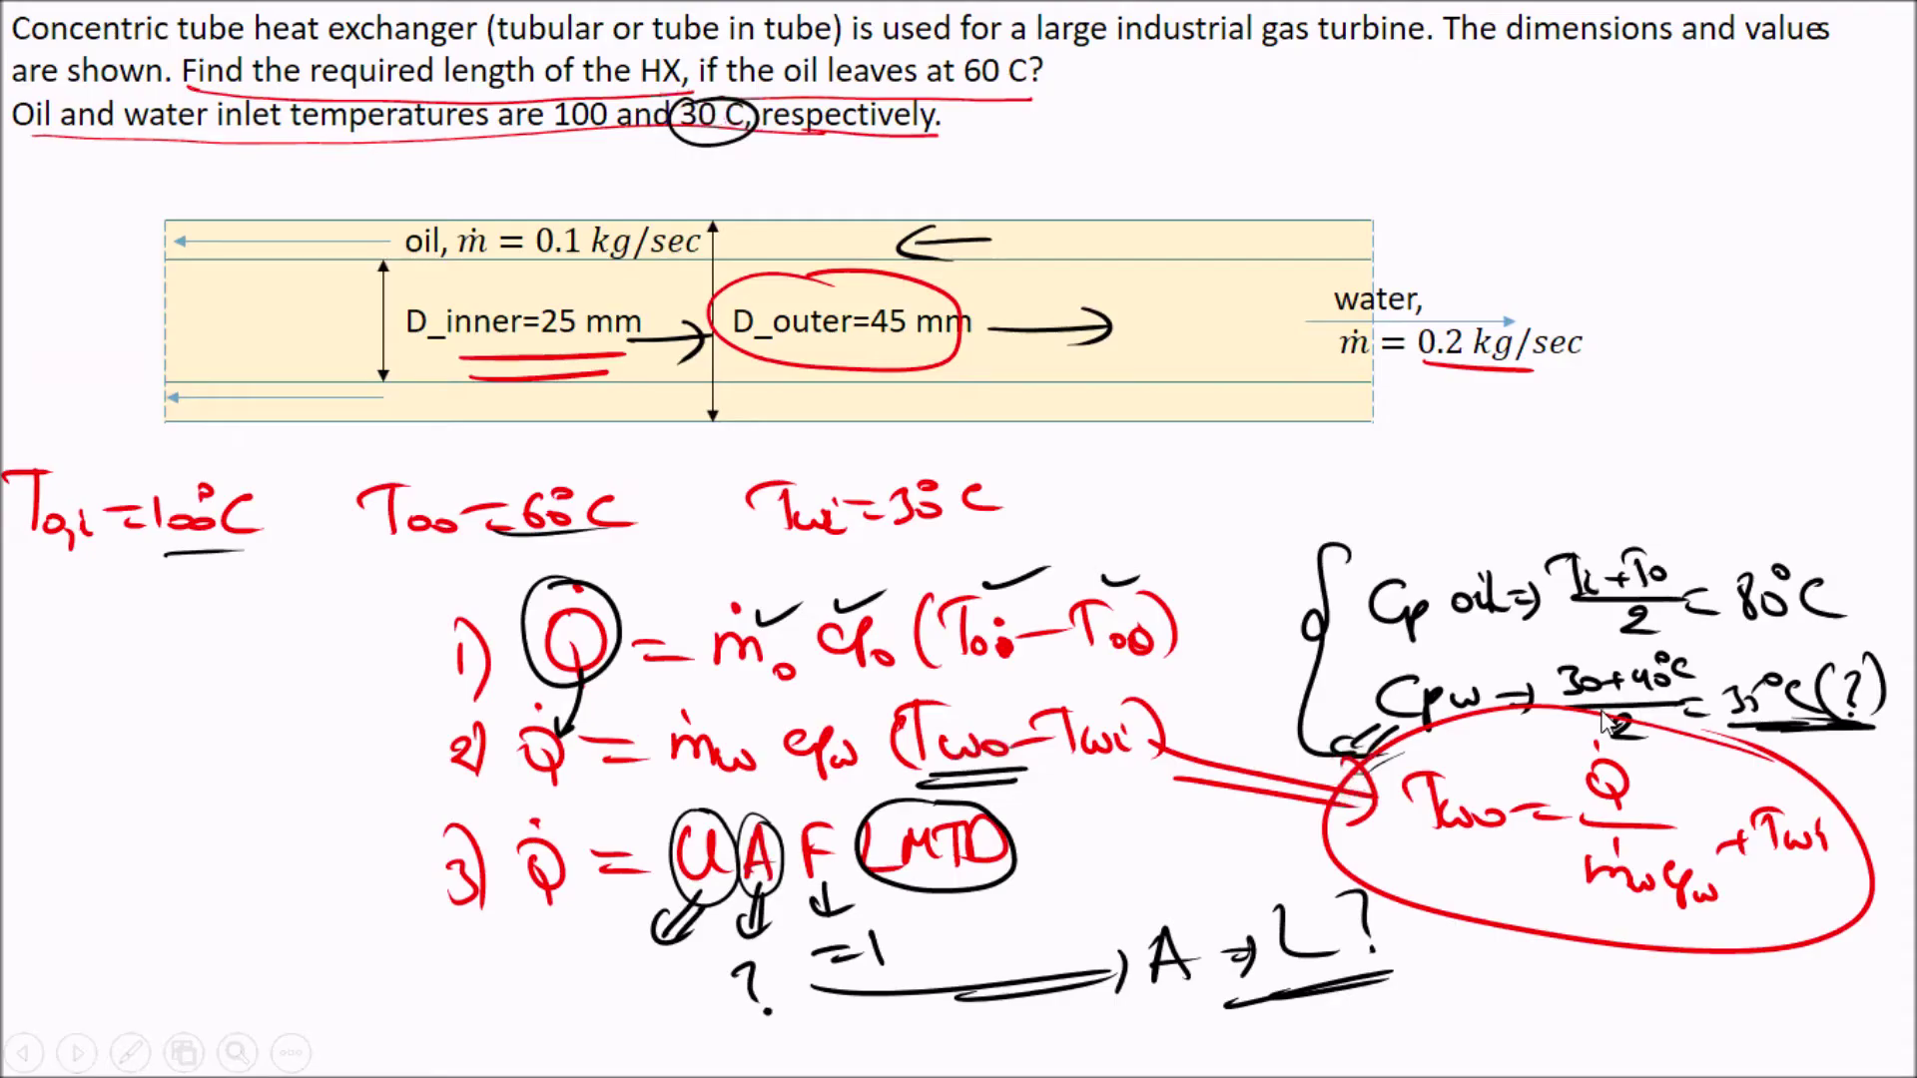
{"action": "key", "text": "Escape"}
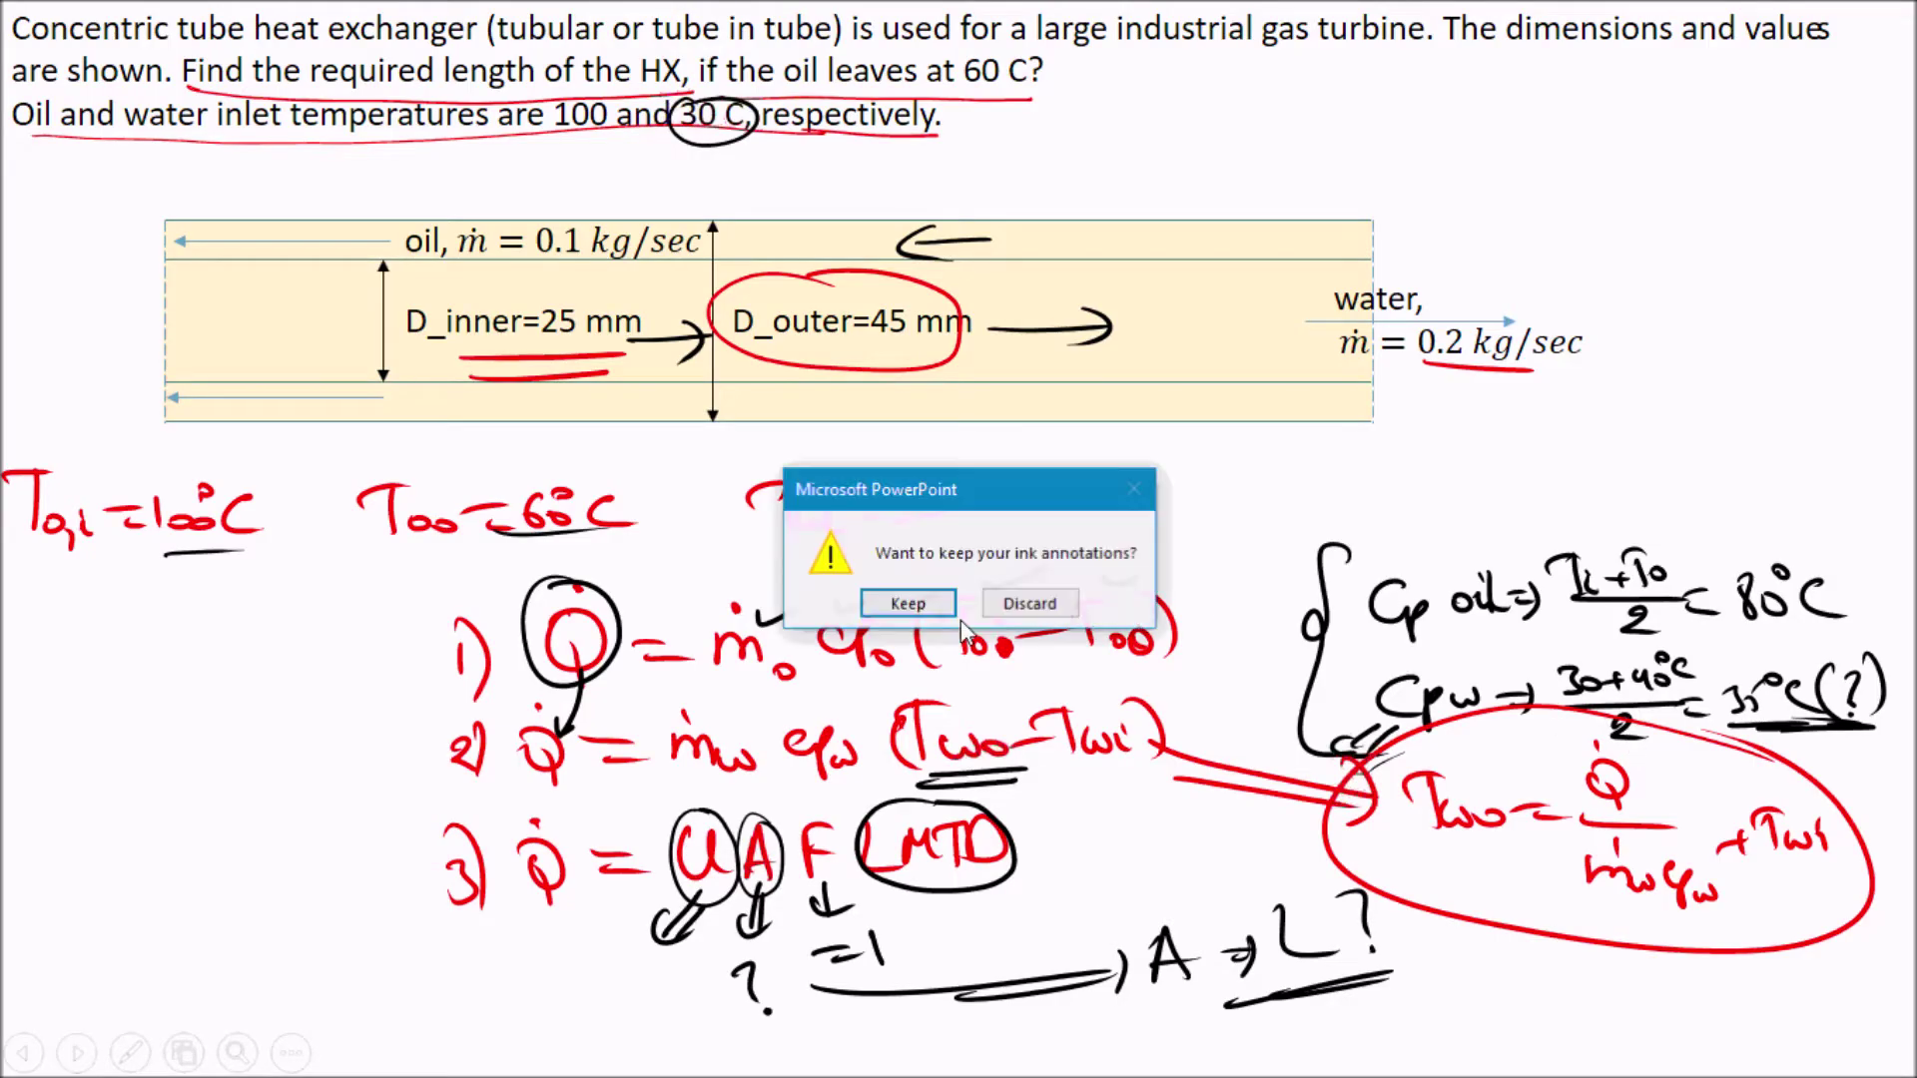
{"action": "left_click", "coordinate": [934, 607]}
- Return to the Excel workbook and add the heading T_wo in M1
{"action": "key", "text": "alt+Tab"}
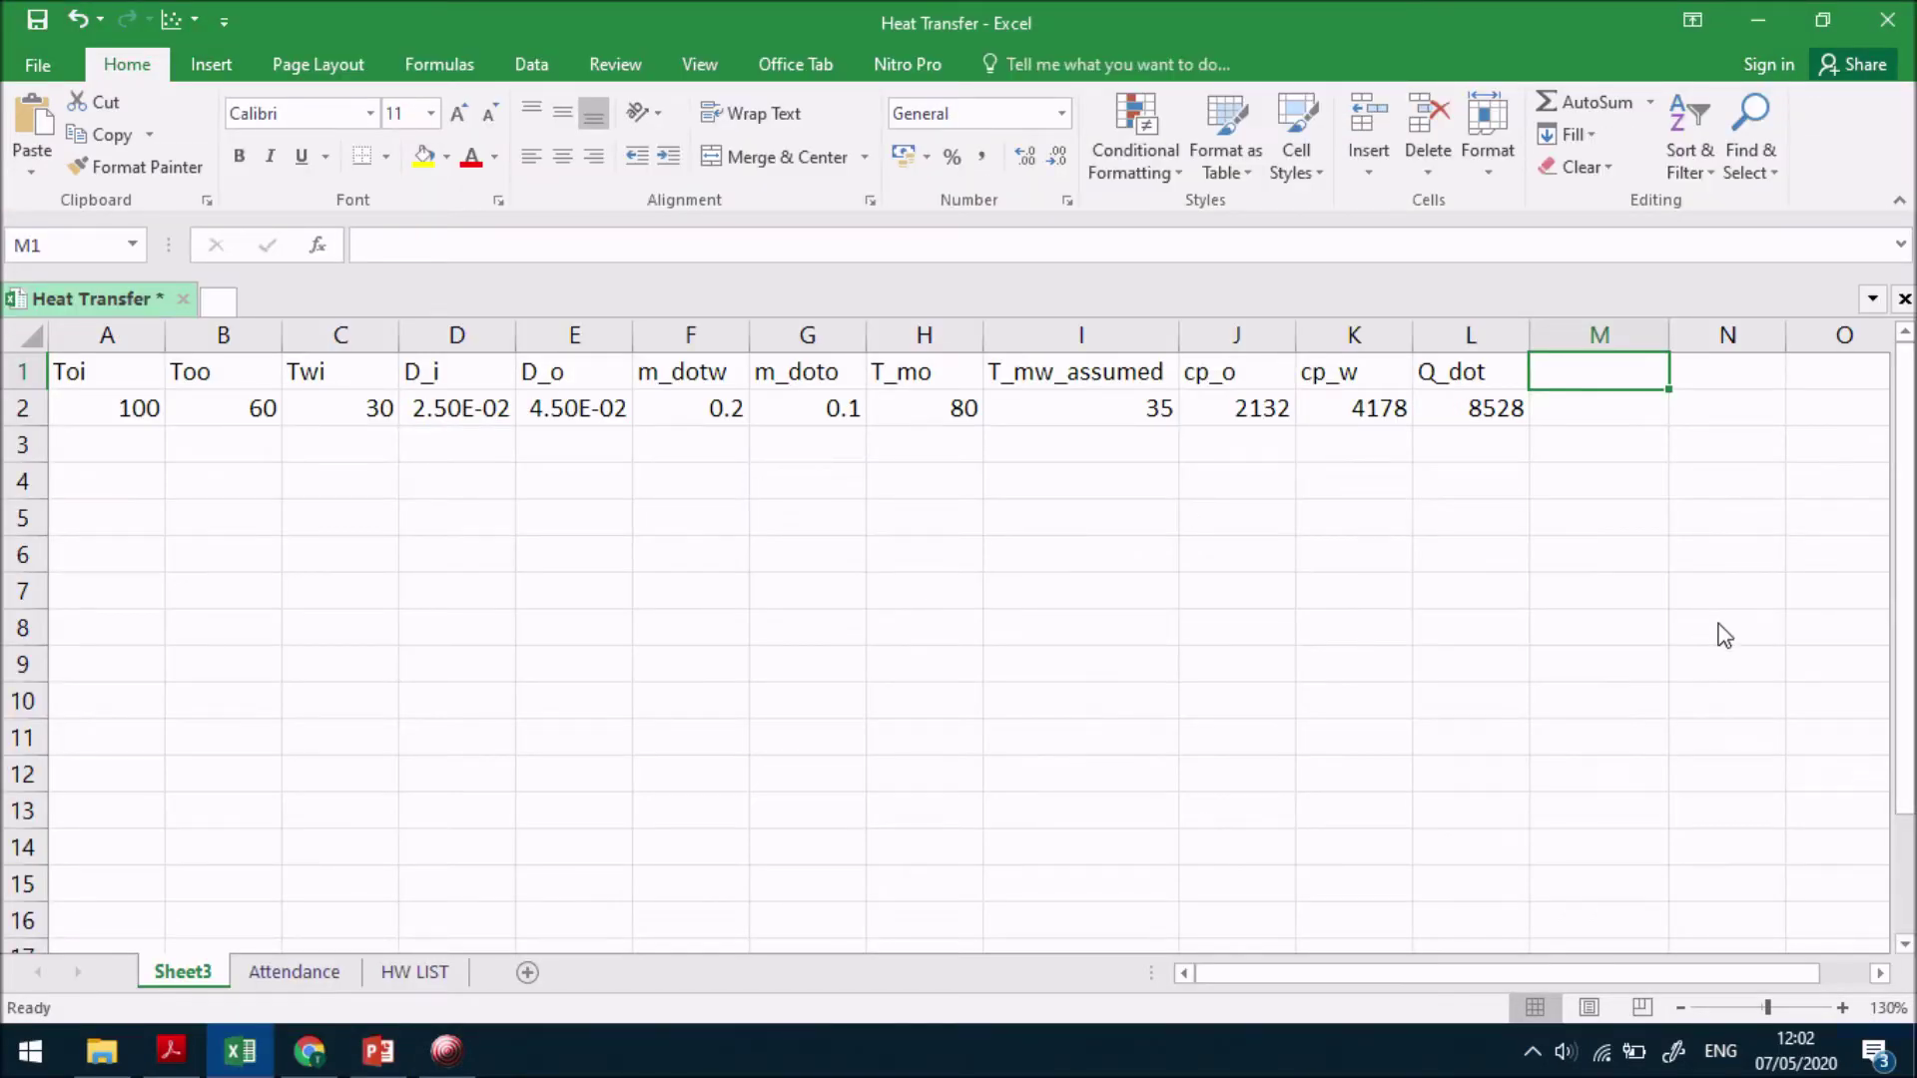
{"action": "type", "text": "T_wo"}
{"action": "key", "text": "Return"}
- Calculate the water outlet temperature in M2 with the formula =L2/(F2*K2)+C2
{"action": "type", "text": "="}
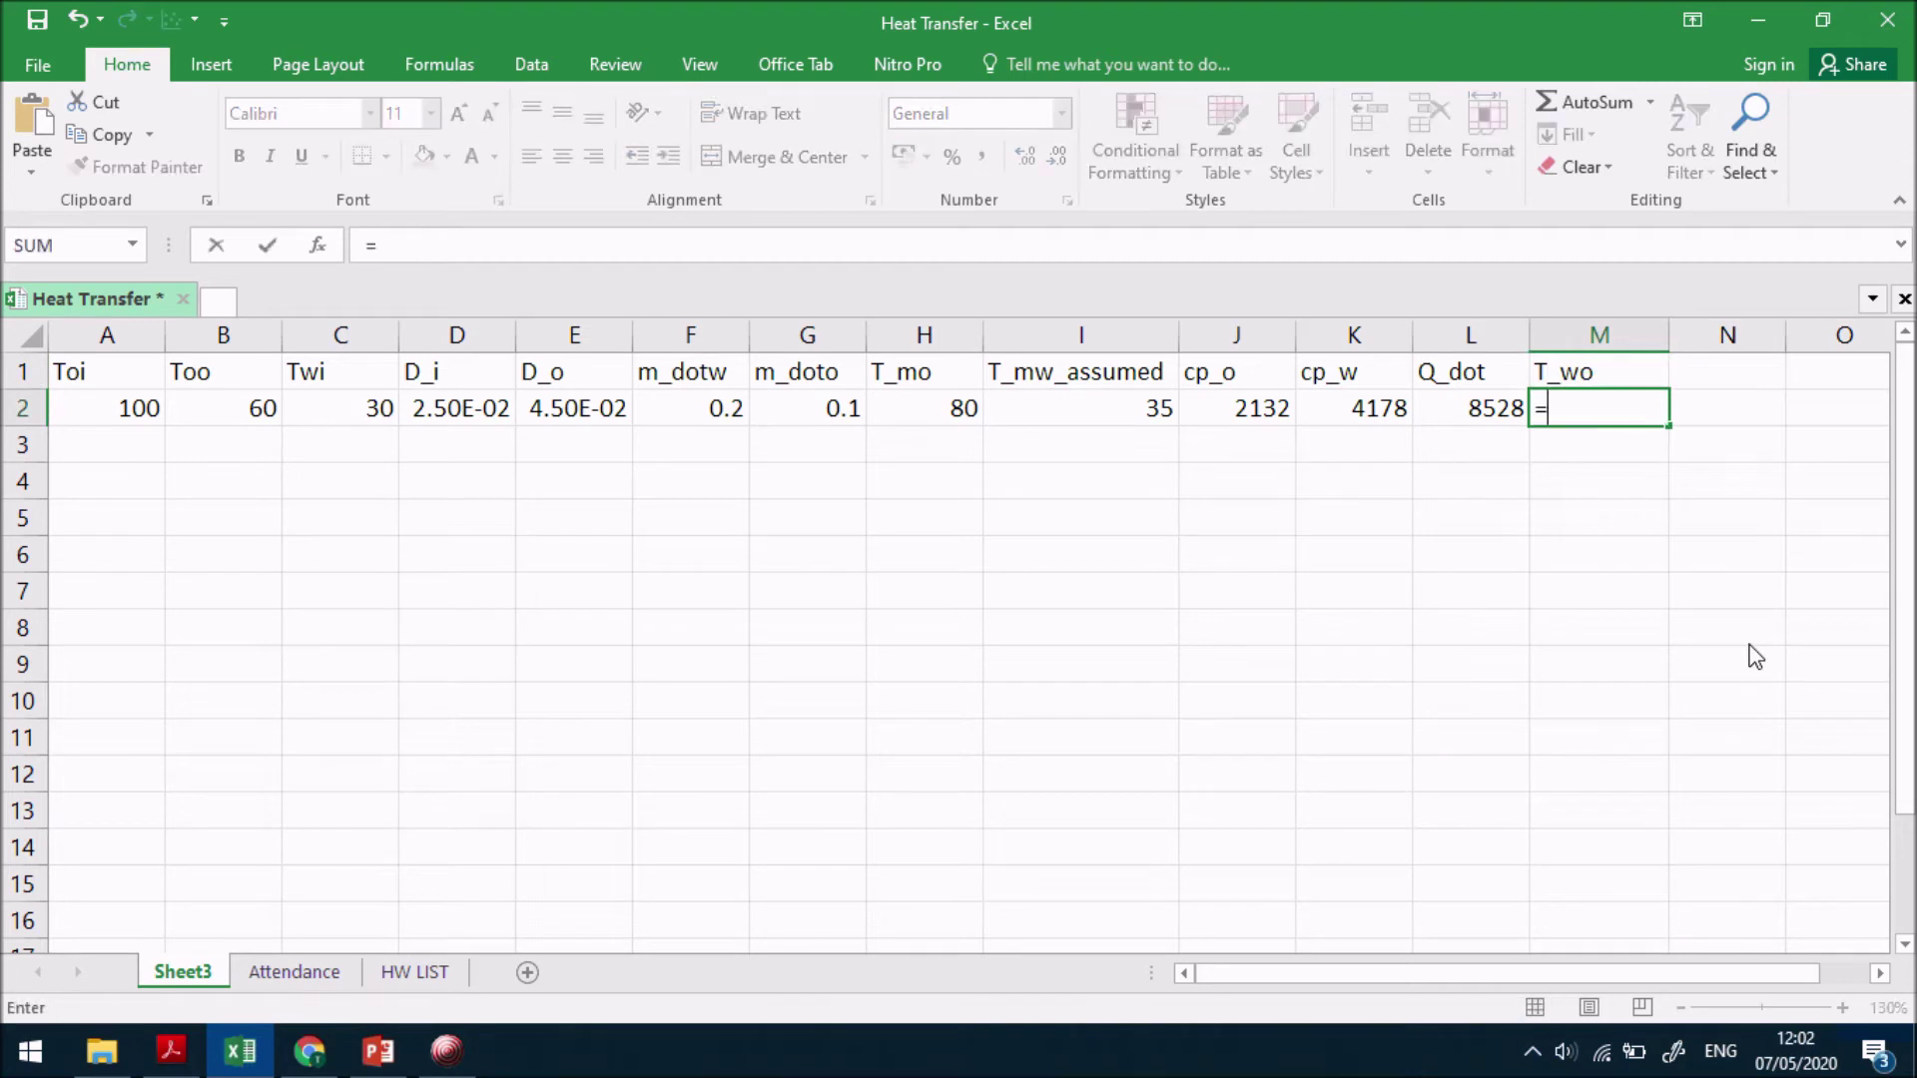
{"action": "left_click", "coordinate": [1494, 406]}
{"action": "type", "text": "/("}
{"action": "left_click", "coordinate": [722, 411]}
{"action": "type", "text": "*"}
{"action": "left_click", "coordinate": [1352, 414]}
{"action": "type", "text": ")+"}
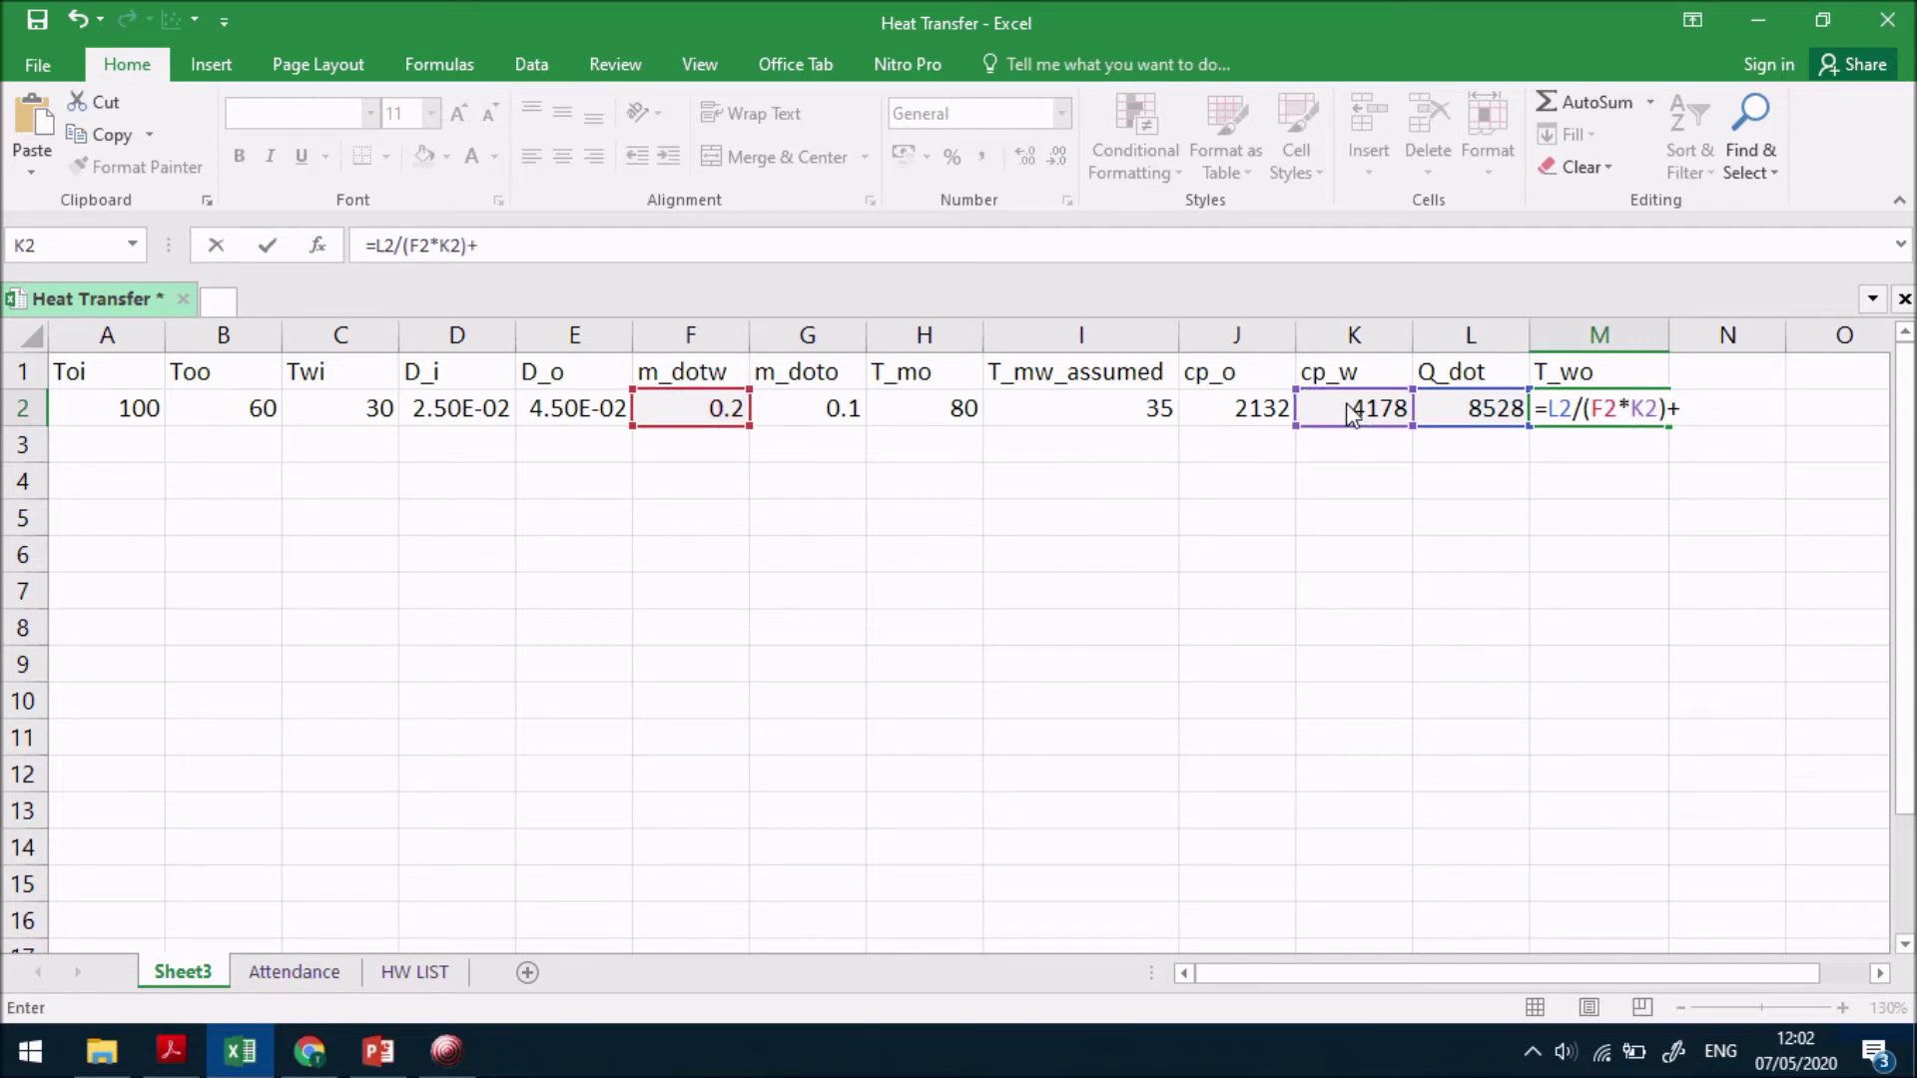
{"action": "left_click", "coordinate": [360, 412]}
{"action": "key", "text": "Return"}
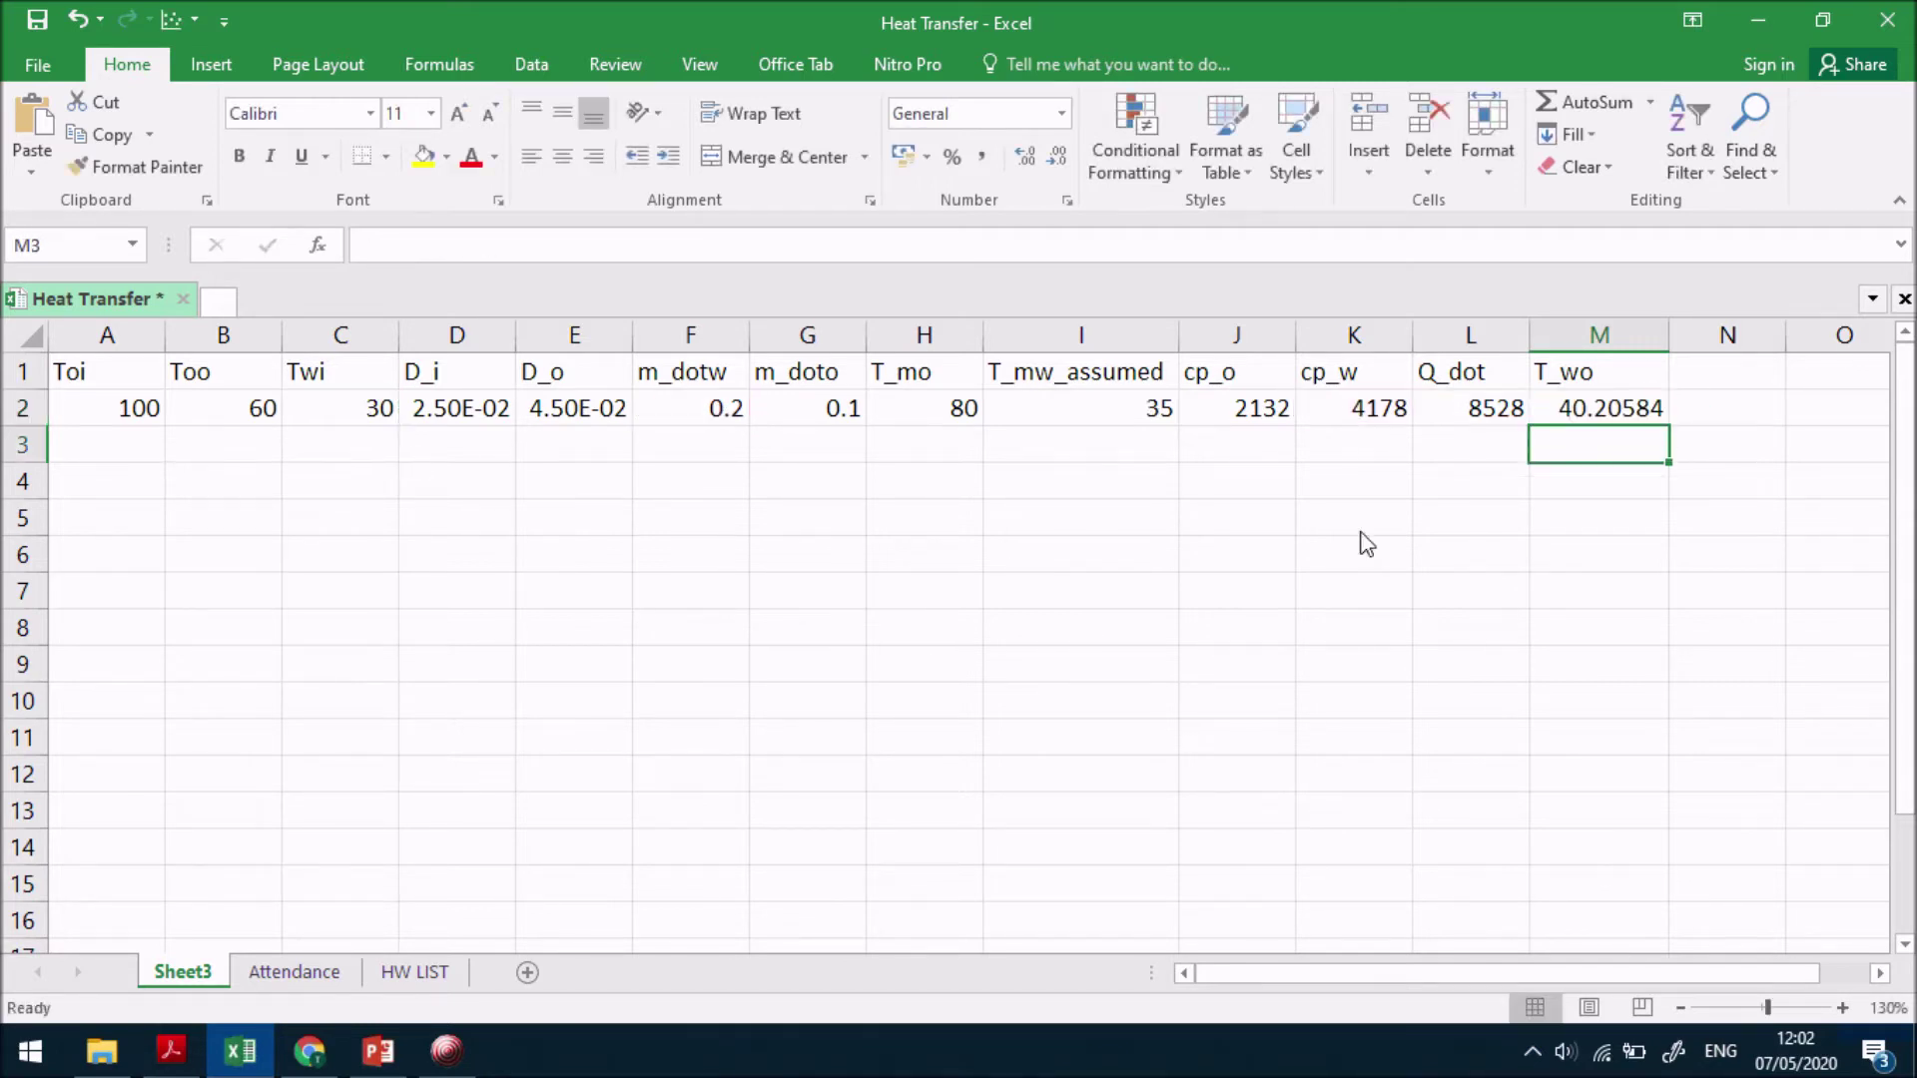
- Review the assumed mean water temperature, save the workbook and select the empty heading cell N1
{"action": "left_click", "coordinate": [1639, 384]}
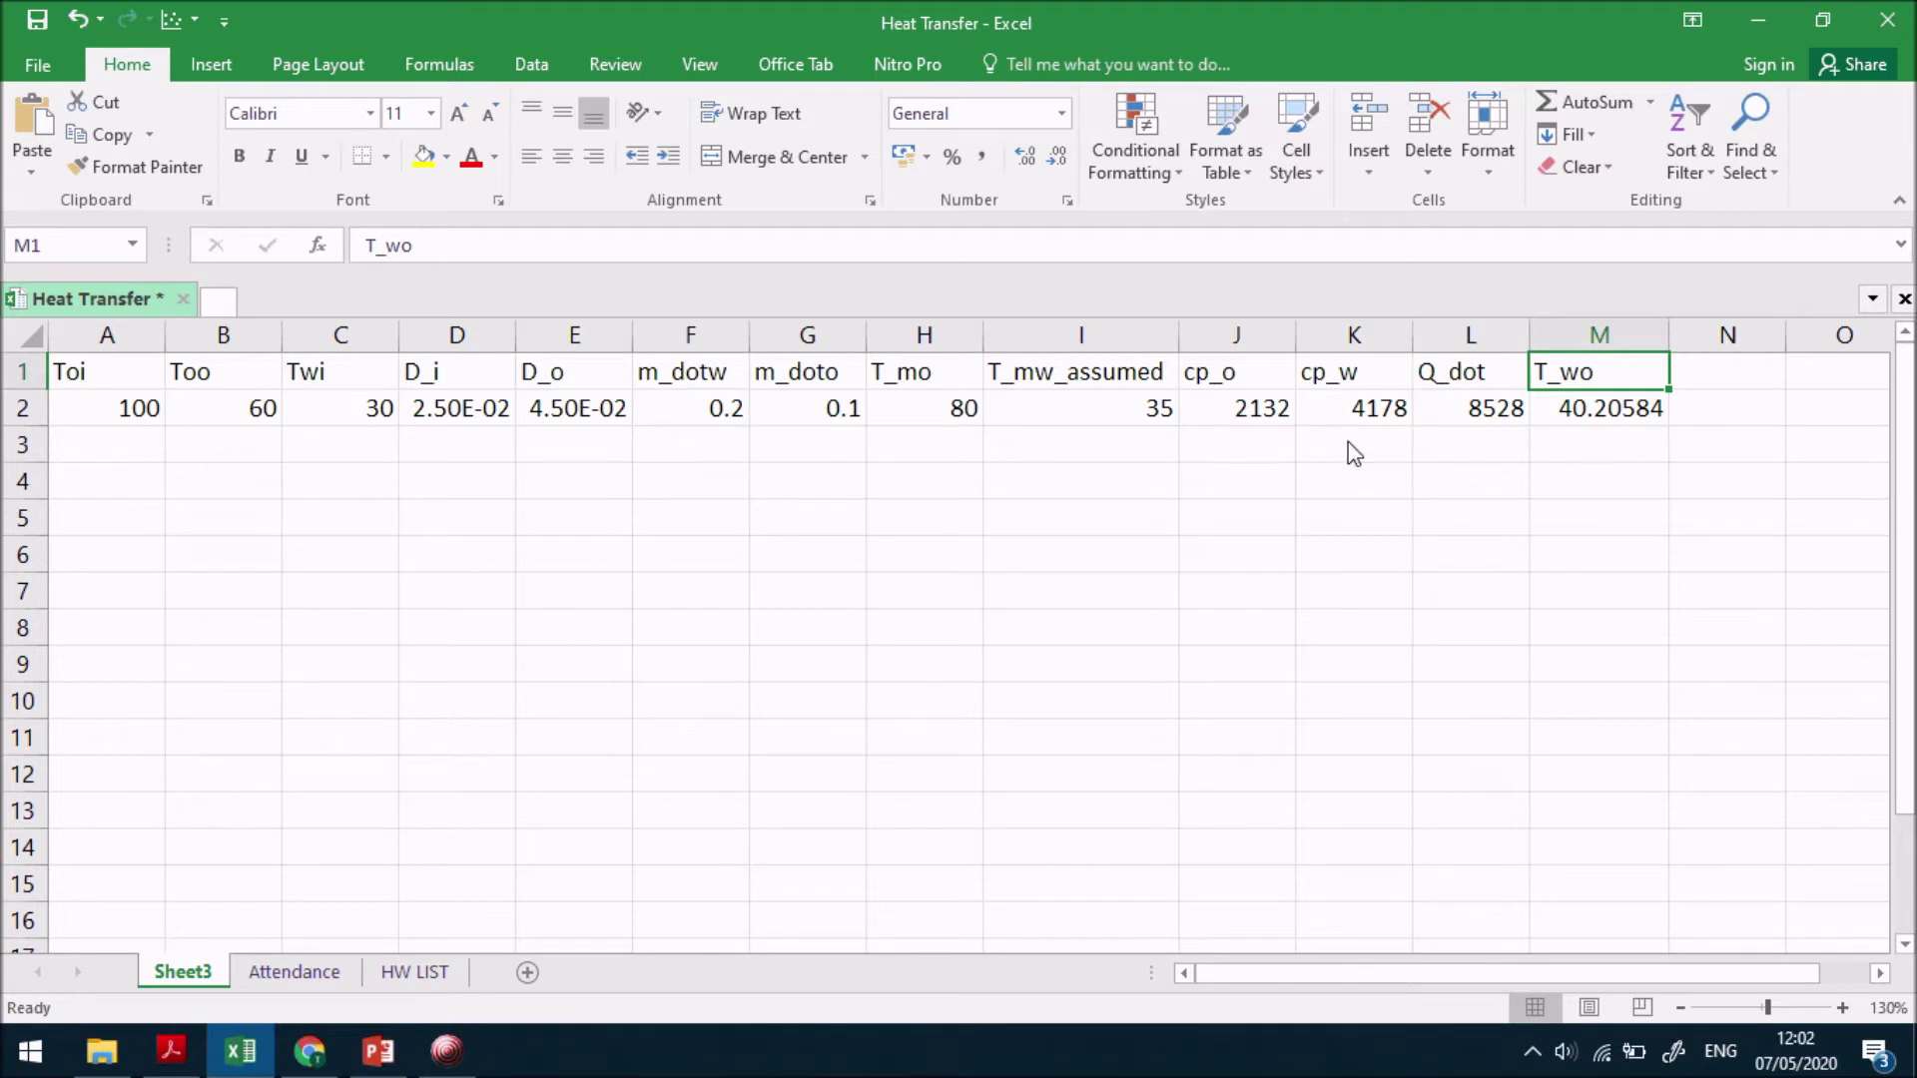
{"action": "left_click", "coordinate": [1164, 424]}
{"action": "key", "text": "ctrl+s"}
{"action": "left_click", "coordinate": [1705, 368]}
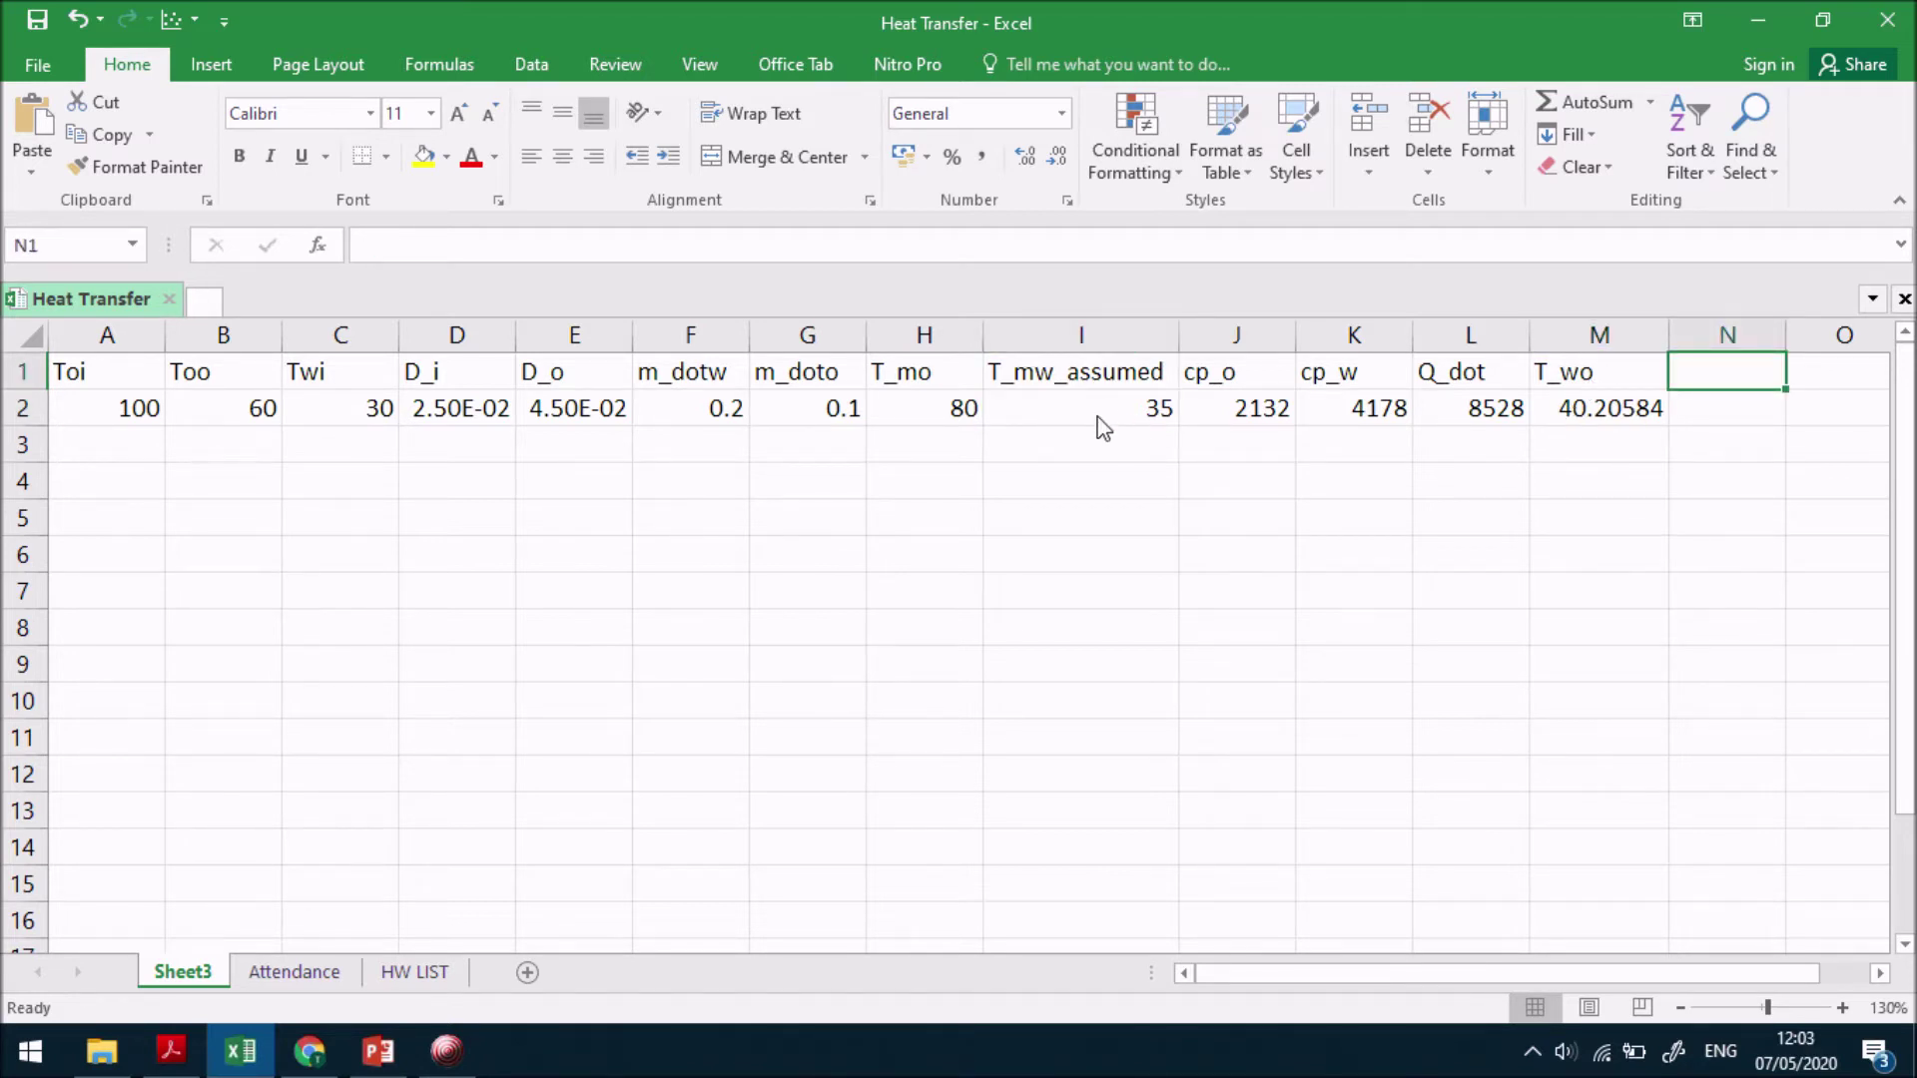
- Switch to PowerPoint, start the slide show at the problem slide and advance to the blank slide after it
{"action": "key", "text": "alt+Tab"}
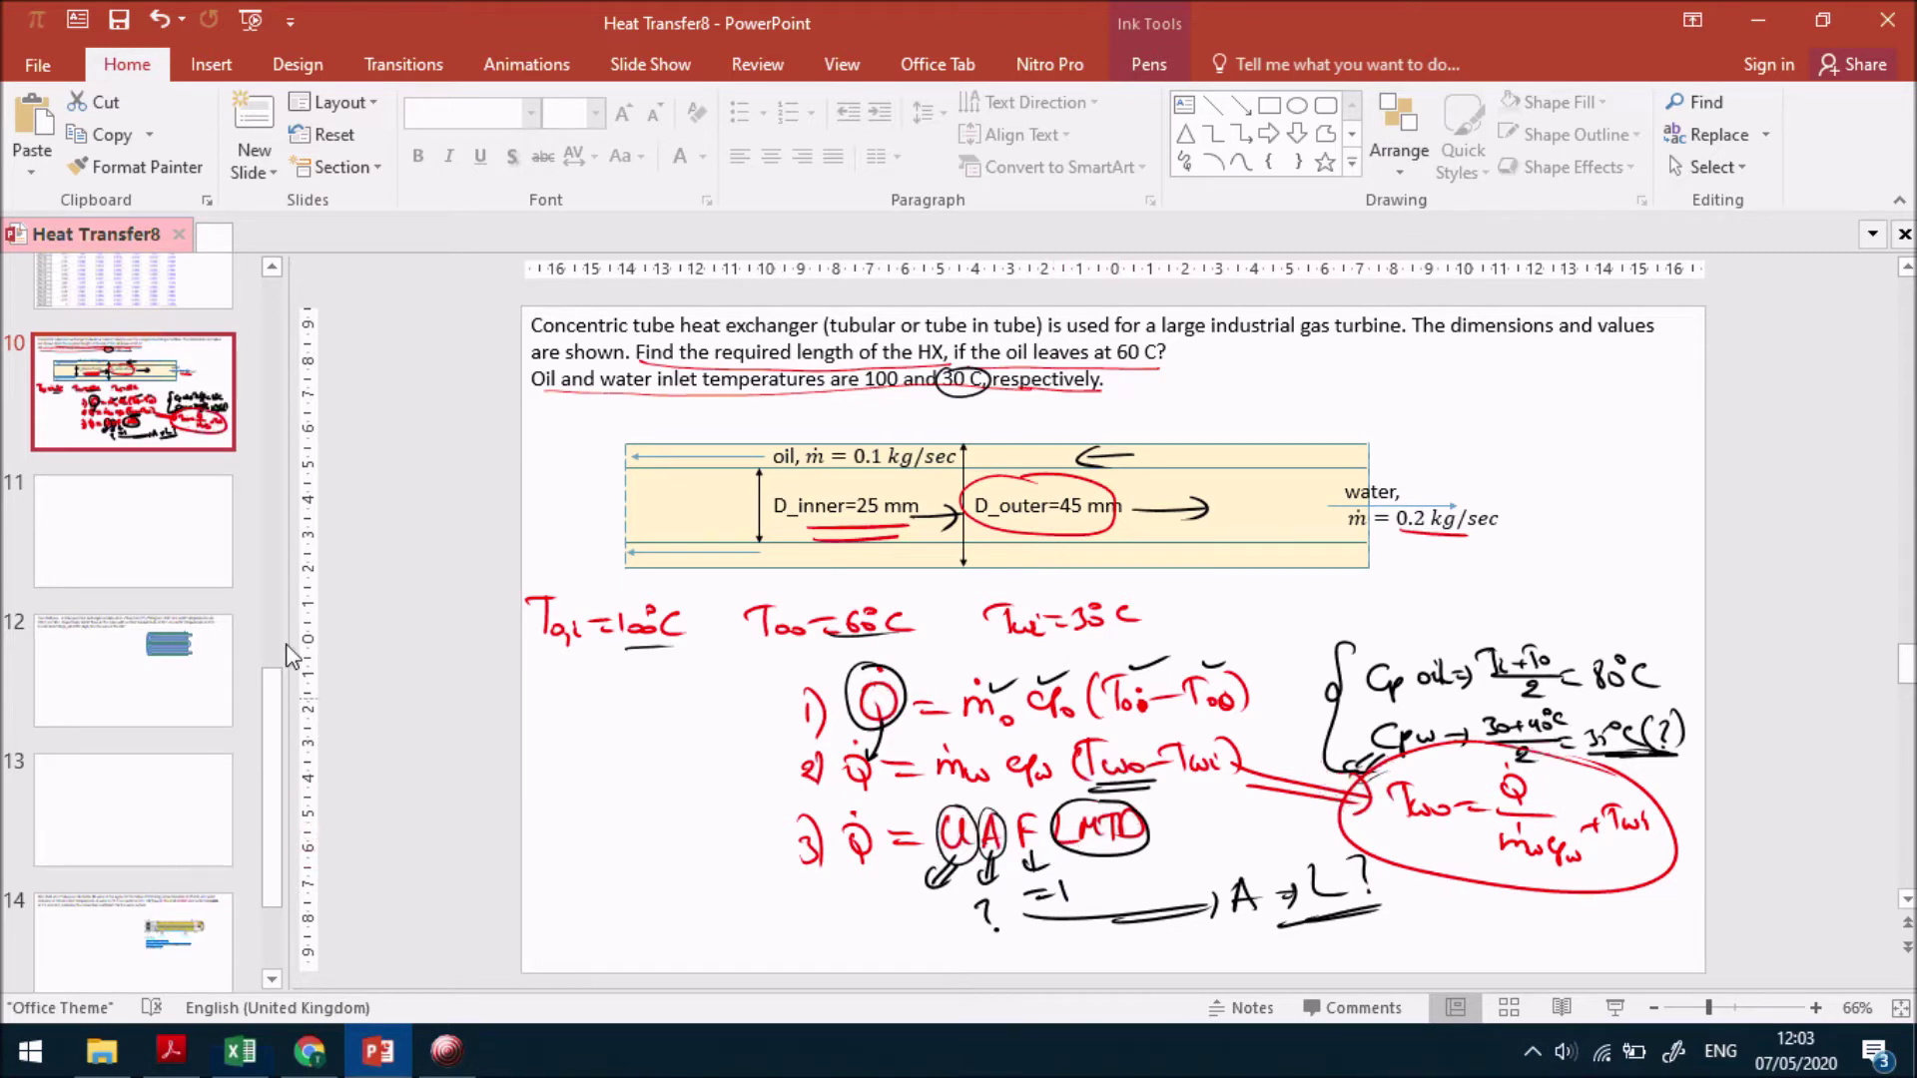
{"action": "left_click", "coordinate": [1609, 1007]}
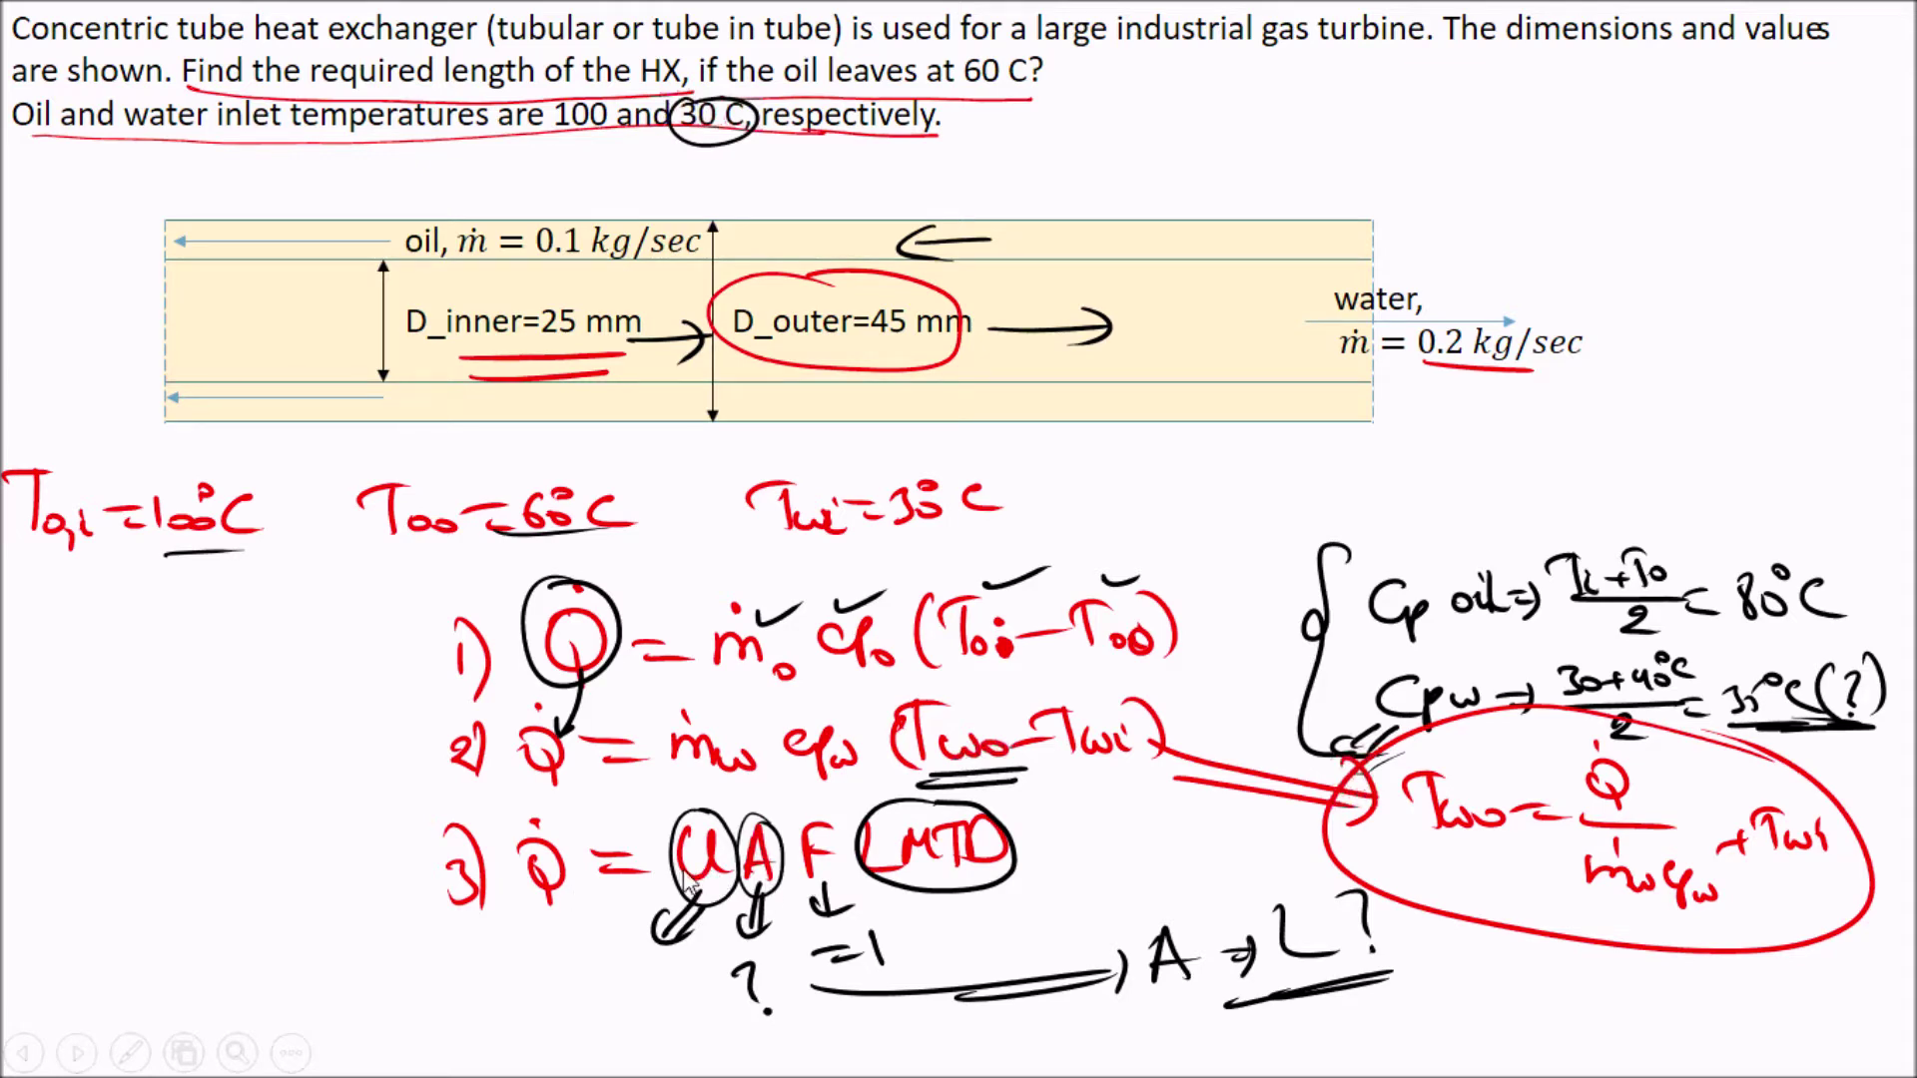
{"action": "key", "text": "Right"}
{"action": "key", "text": "Left"}
{"action": "key", "text": "Right"}
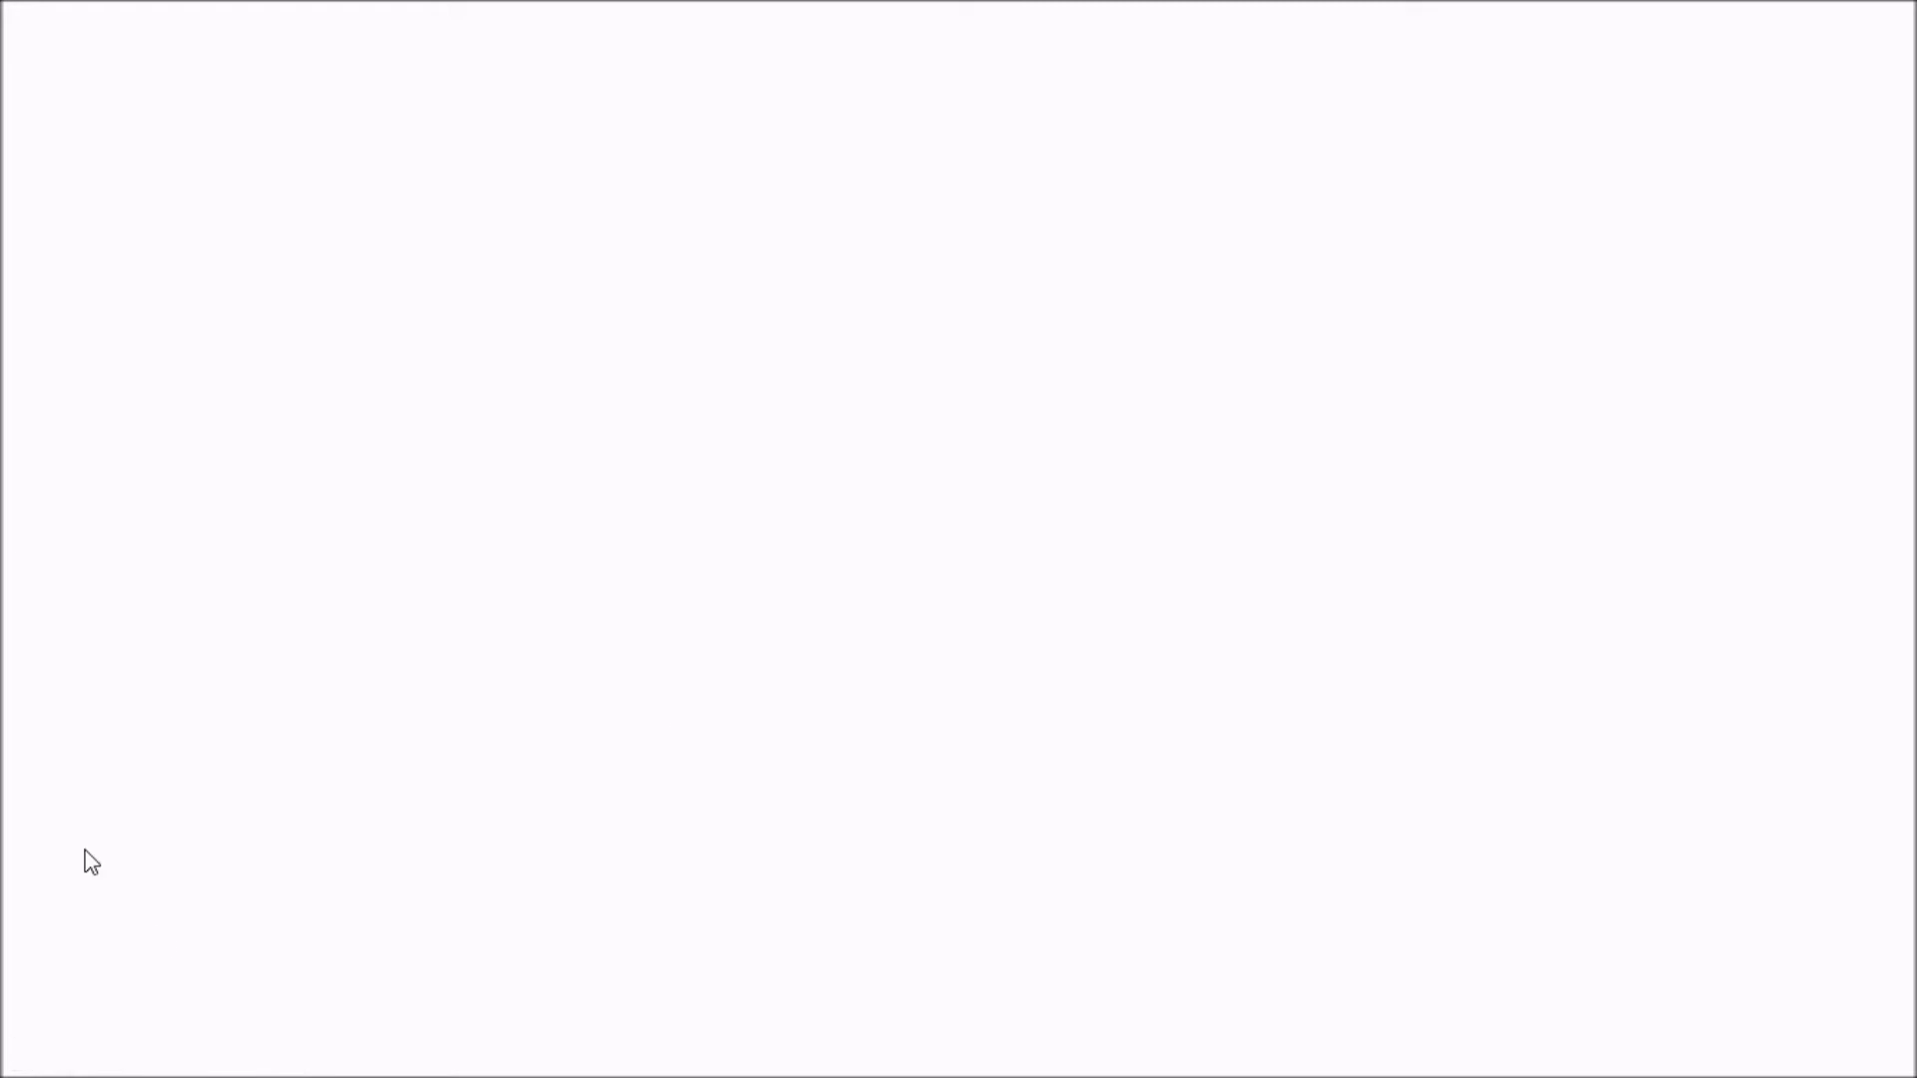
- Draw a vertical axis labelled T and a horizontal axis labelled x in red ink on the blank slide
{"action": "left_click_drag", "start_coordinate": [324, 123], "coordinate": [310, 707]}
{"action": "left_click_drag", "start_coordinate": [326, 121], "coordinate": [342, 147]}
{"action": "mouse_move", "coordinate": [235, 133]}
{"action": "left_mouse_down"}
{"action": "mouse_move", "coordinate": [237, 186]}
{"action": "mouse_move", "coordinate": [250, 118]}
{"action": "left_mouse_up"}
{"action": "mouse_move", "coordinate": [318, 629]}
{"action": "left_mouse_down"}
{"action": "mouse_move", "coordinate": [989, 628]}
{"action": "mouse_move", "coordinate": [976, 647]}
{"action": "left_mouse_up"}
{"action": "mouse_move", "coordinate": [951, 689]}
{"action": "left_mouse_down"}
{"action": "mouse_move", "coordinate": [954, 715]}
{"action": "mouse_move", "coordinate": [998, 709]}
{"action": "left_mouse_up"}
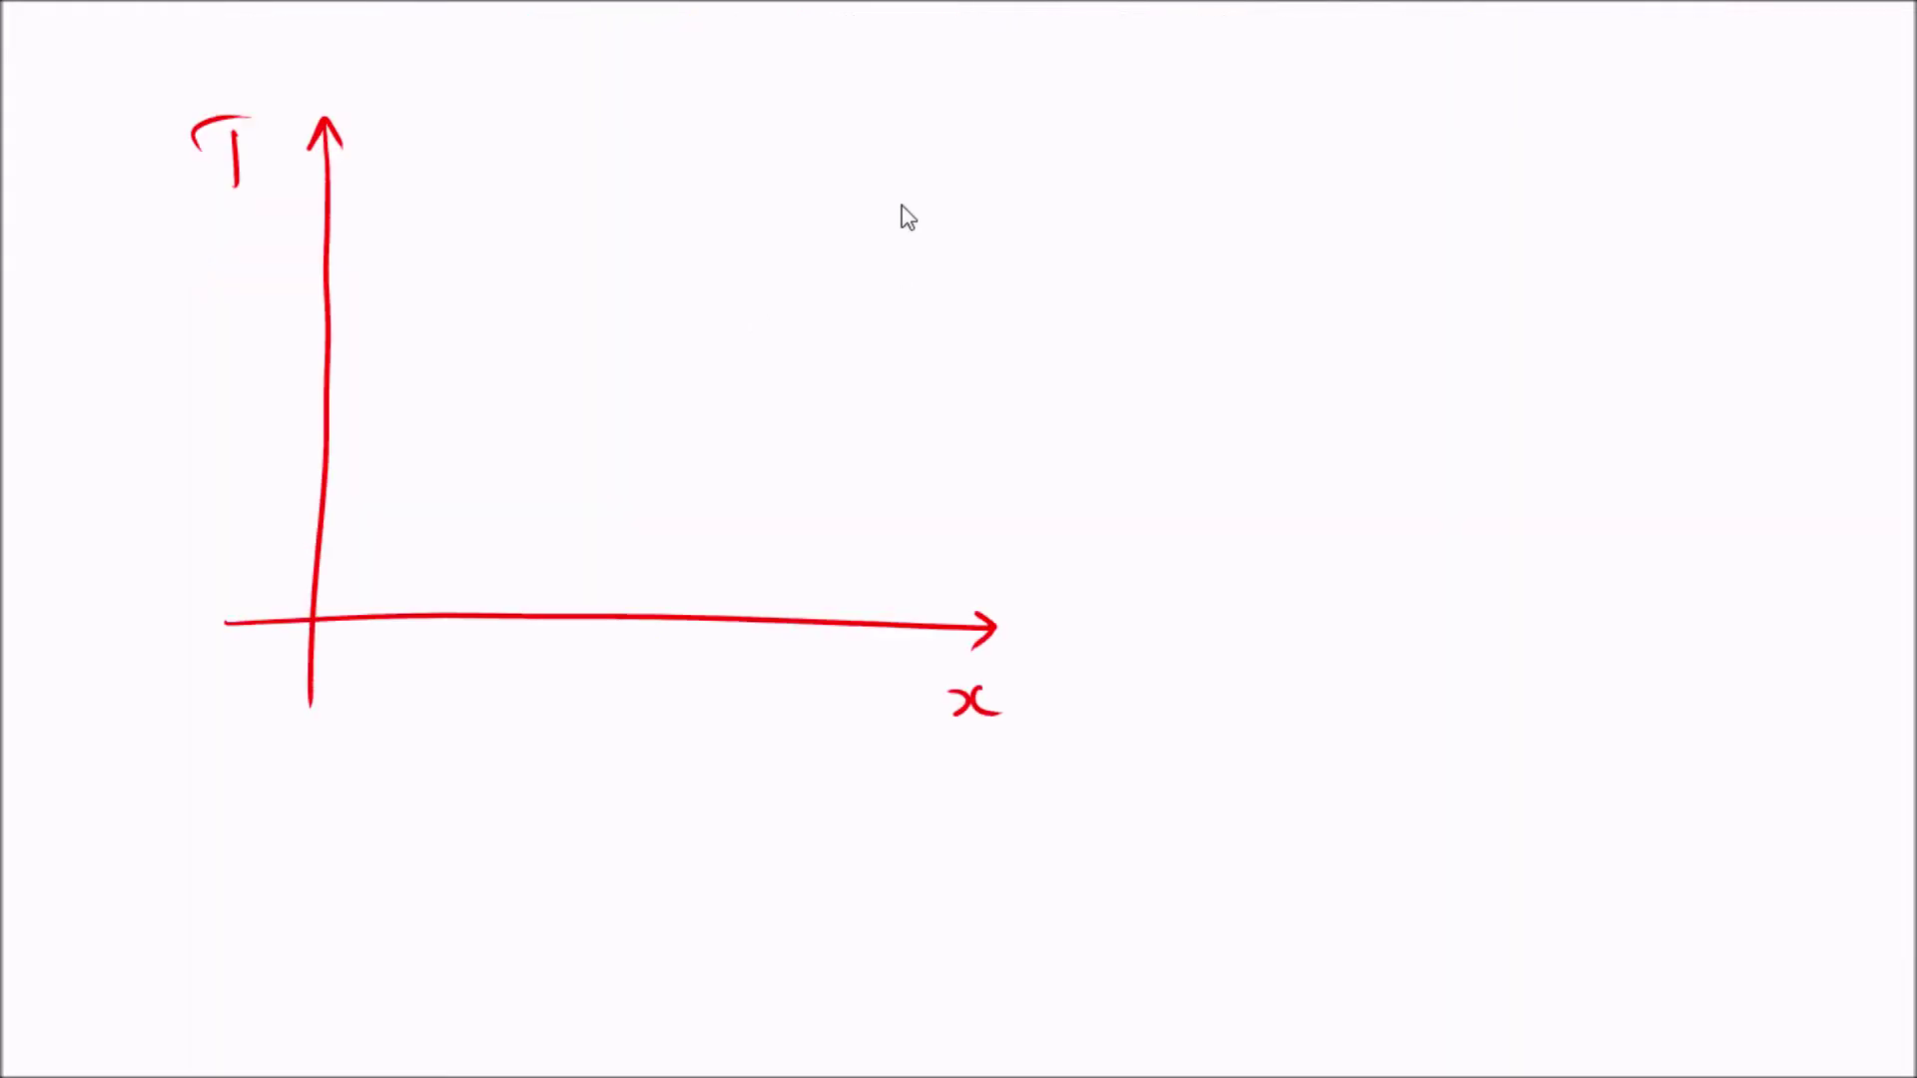
- Draw the oil temperature curve in red, rising from the T axis, and label its ends Too and Toi
{"action": "mouse_move", "coordinate": [906, 194]}
{"action": "left_mouse_down"}
{"action": "mouse_move", "coordinate": [640, 343]}
{"action": "mouse_move", "coordinate": [314, 421]}
{"action": "left_mouse_up"}
{"action": "left_click_drag", "start_coordinate": [855, 134], "coordinate": [905, 115]}
{"action": "left_click_drag", "start_coordinate": [910, 149], "coordinate": [919, 152]}
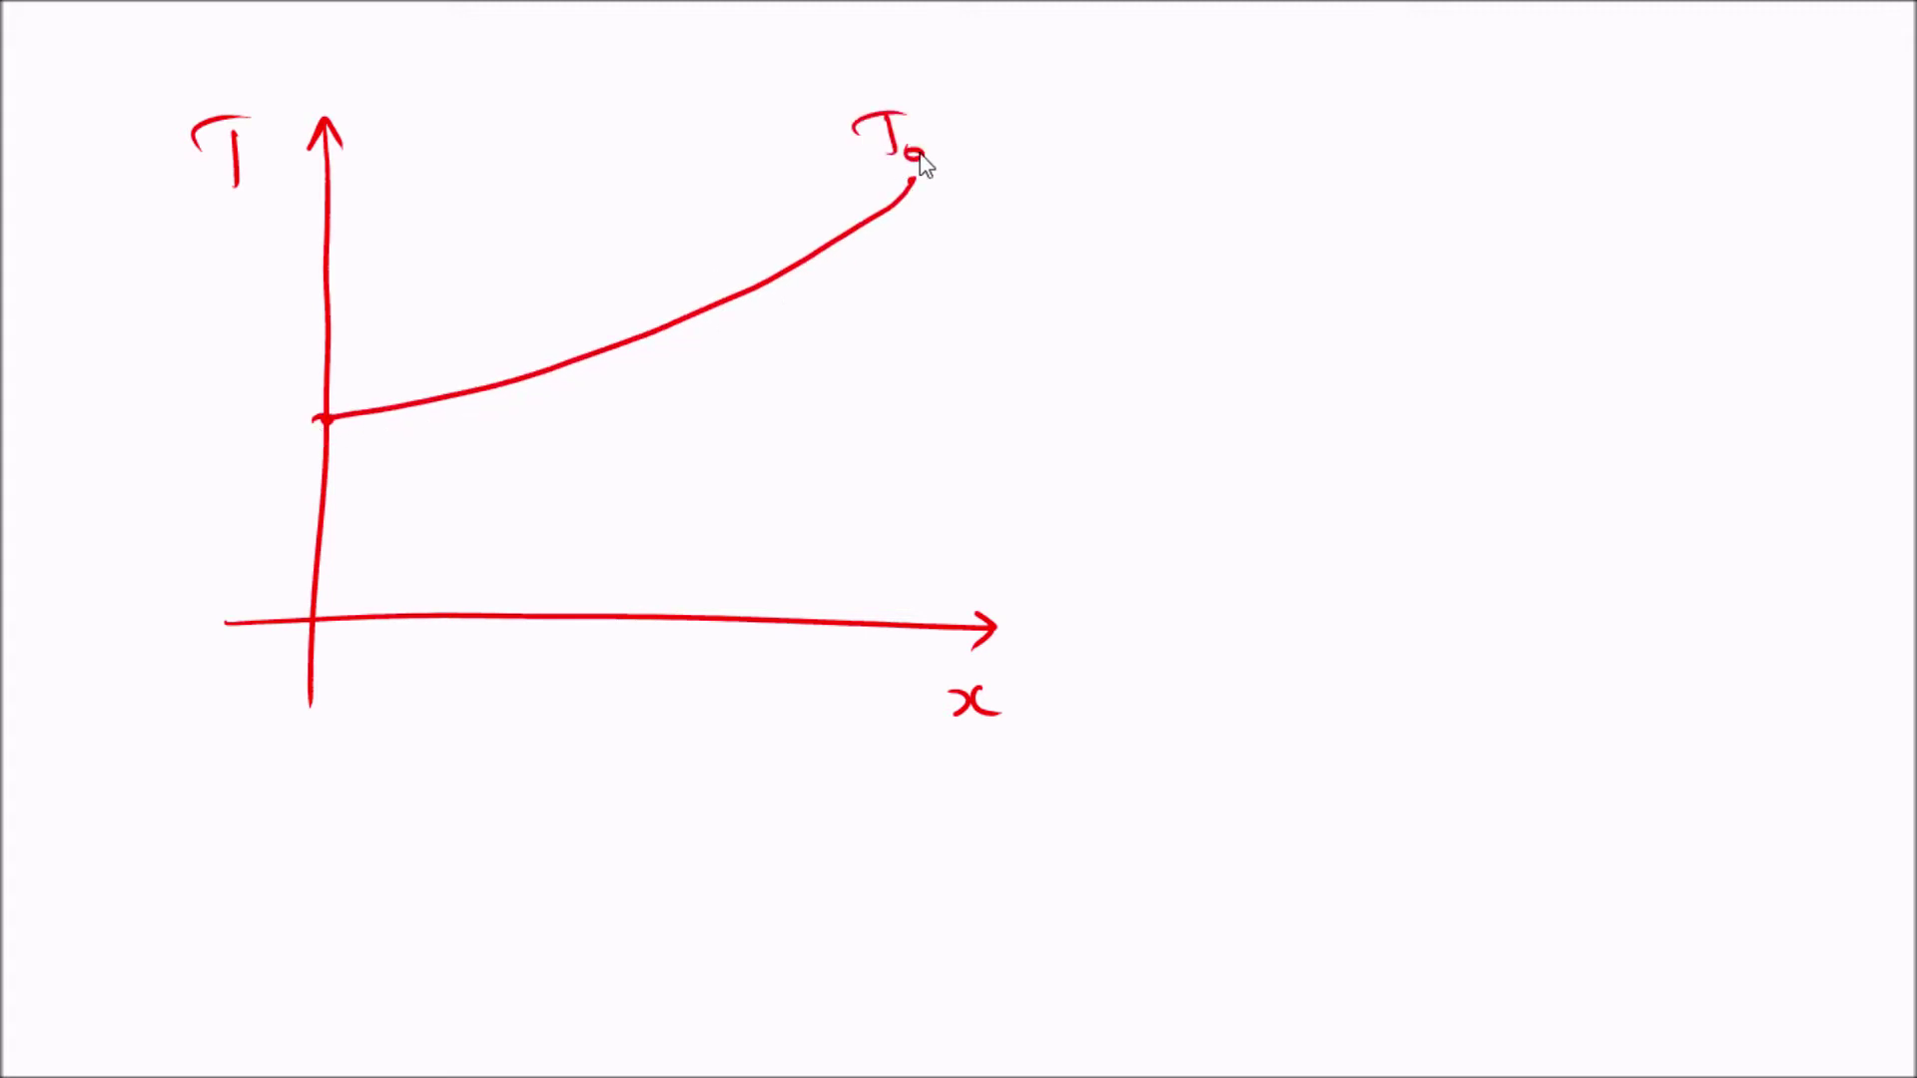
{"action": "mouse_move", "coordinate": [188, 376]}
{"action": "left_mouse_down"}
{"action": "mouse_move", "coordinate": [197, 416]}
{"action": "mouse_move", "coordinate": [207, 376]}
{"action": "left_mouse_up"}
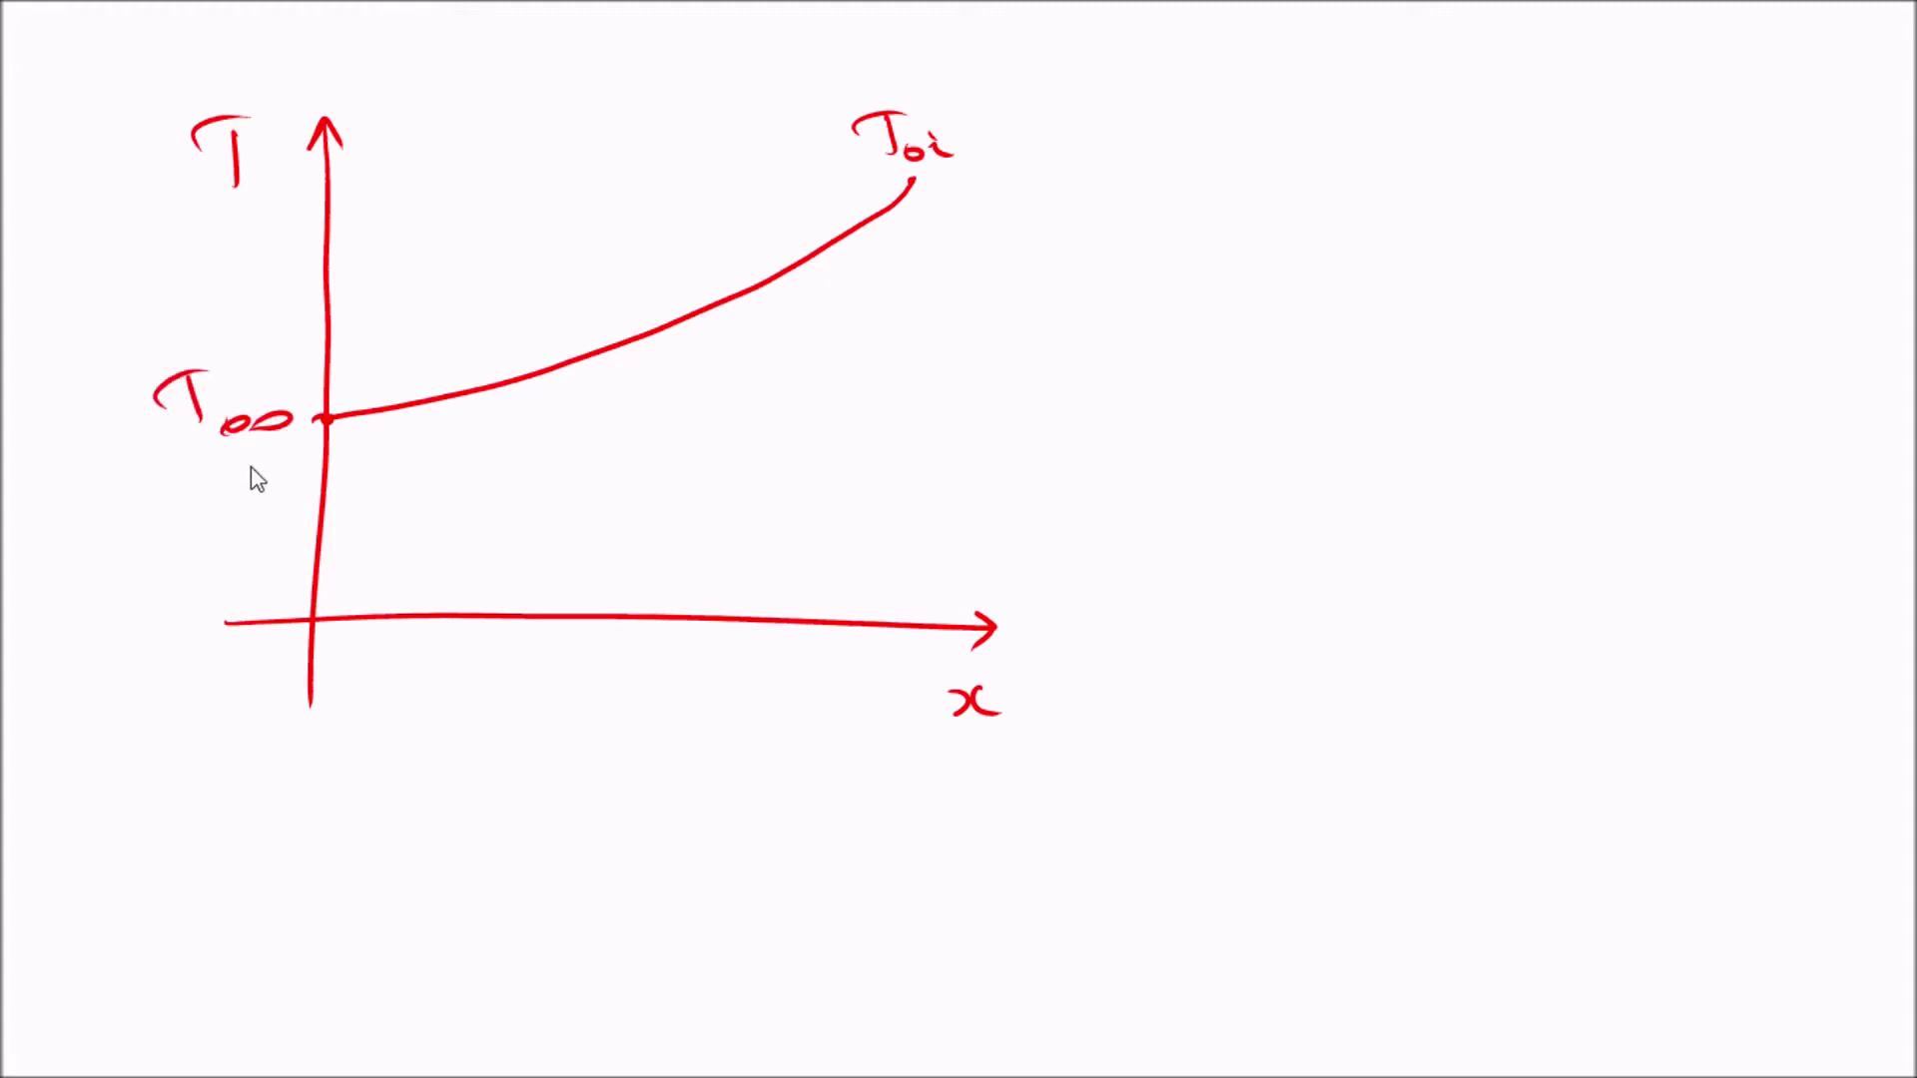
- Return to slide 11 from the slide overview and set the pen's ink colour to light blue
{"action": "left_click", "coordinate": [176, 1049]}
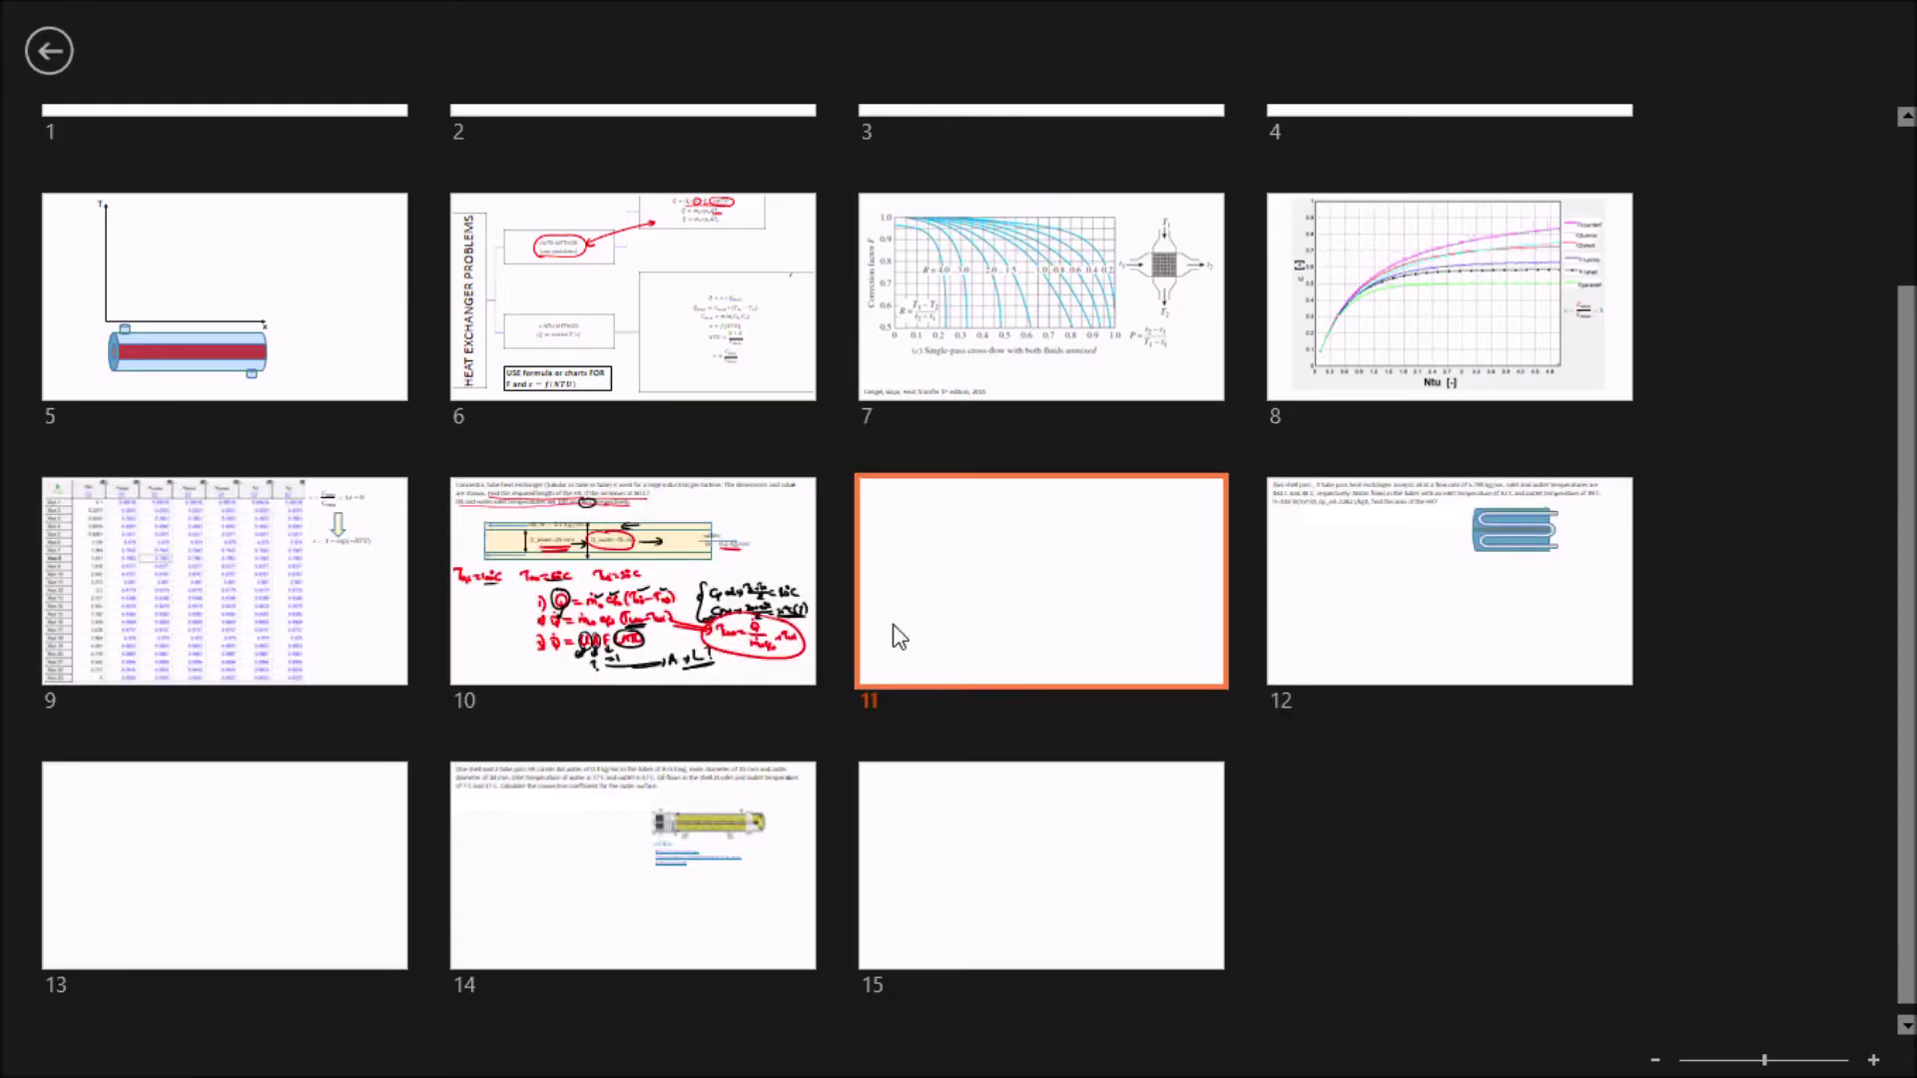
{"action": "left_click", "coordinate": [894, 633]}
{"action": "left_click", "coordinate": [140, 1050]}
{"action": "left_click", "coordinate": [60, 827]}
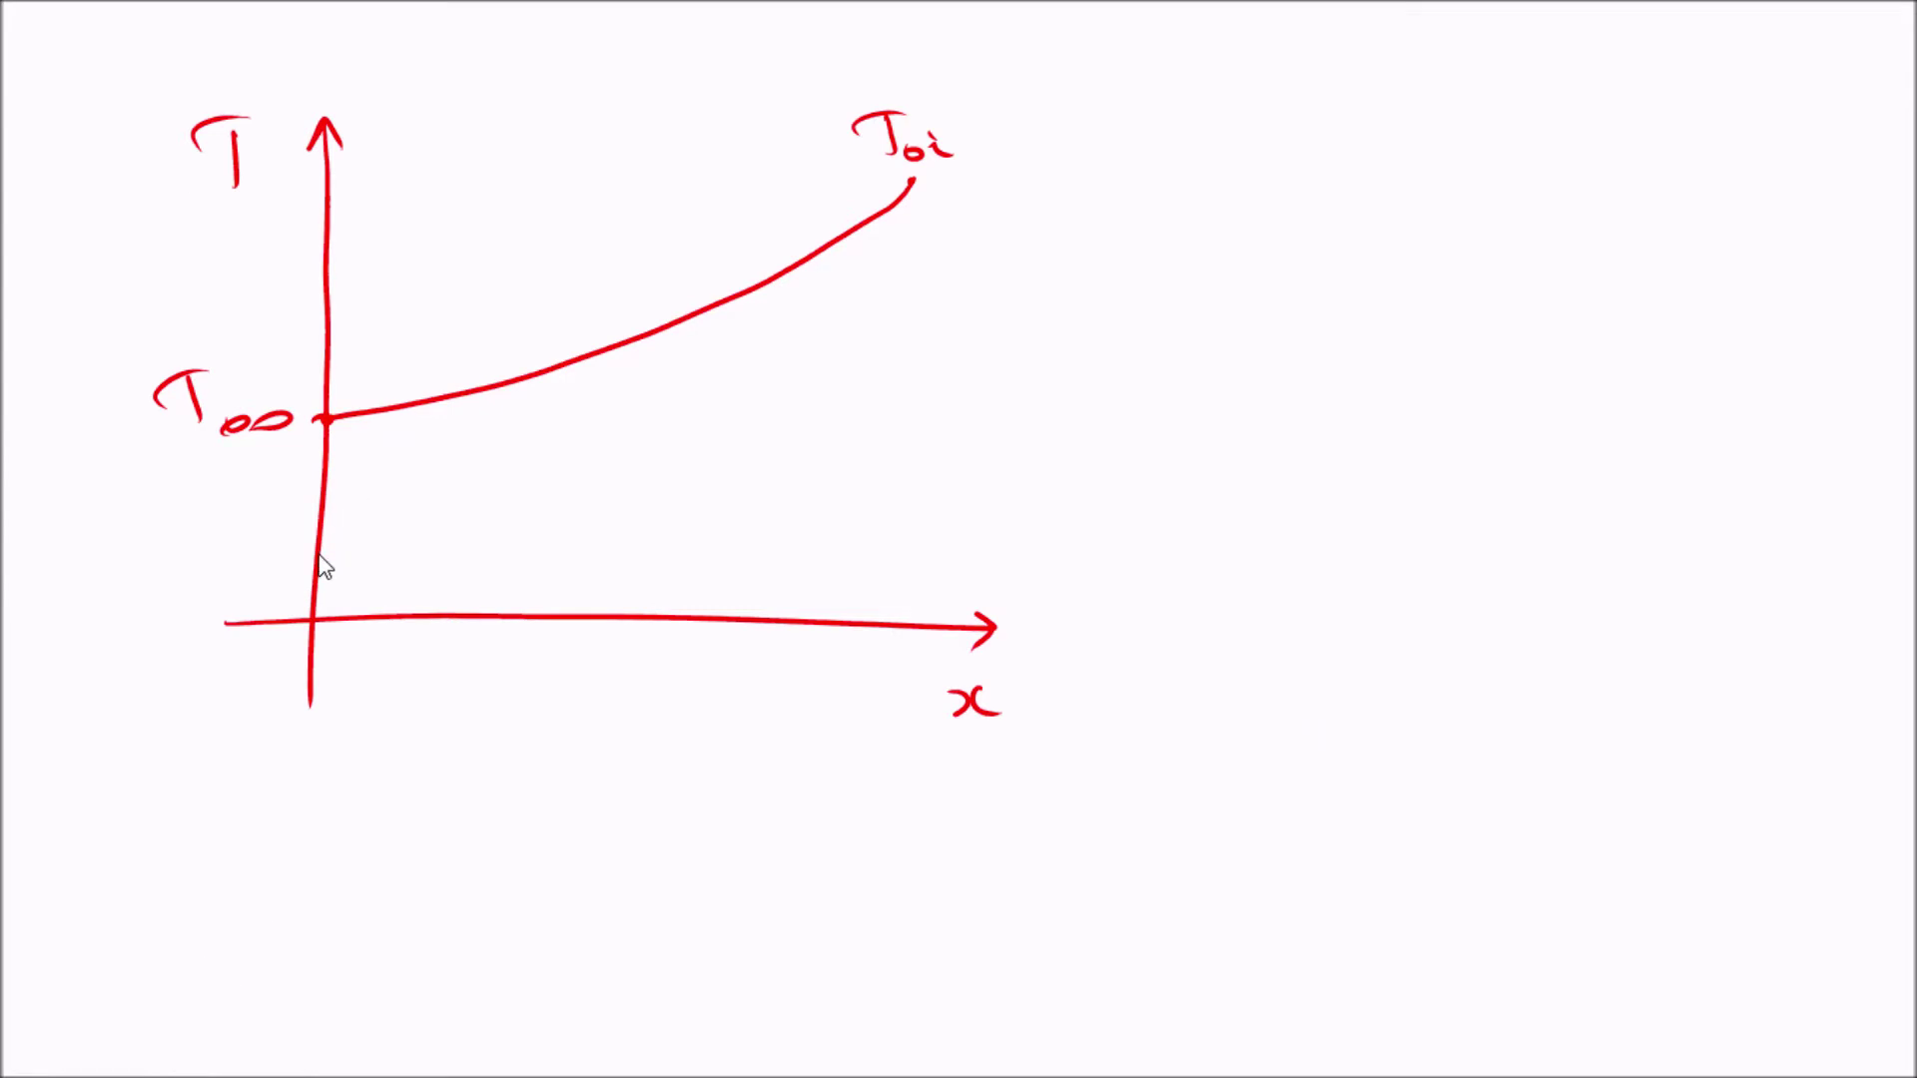
- Switch to Excel, compare the water outlet temperature in M2 with the oil outlet temperature in B2, and return to the PowerPoint slide show
{"action": "key", "text": "alt+Tab"}
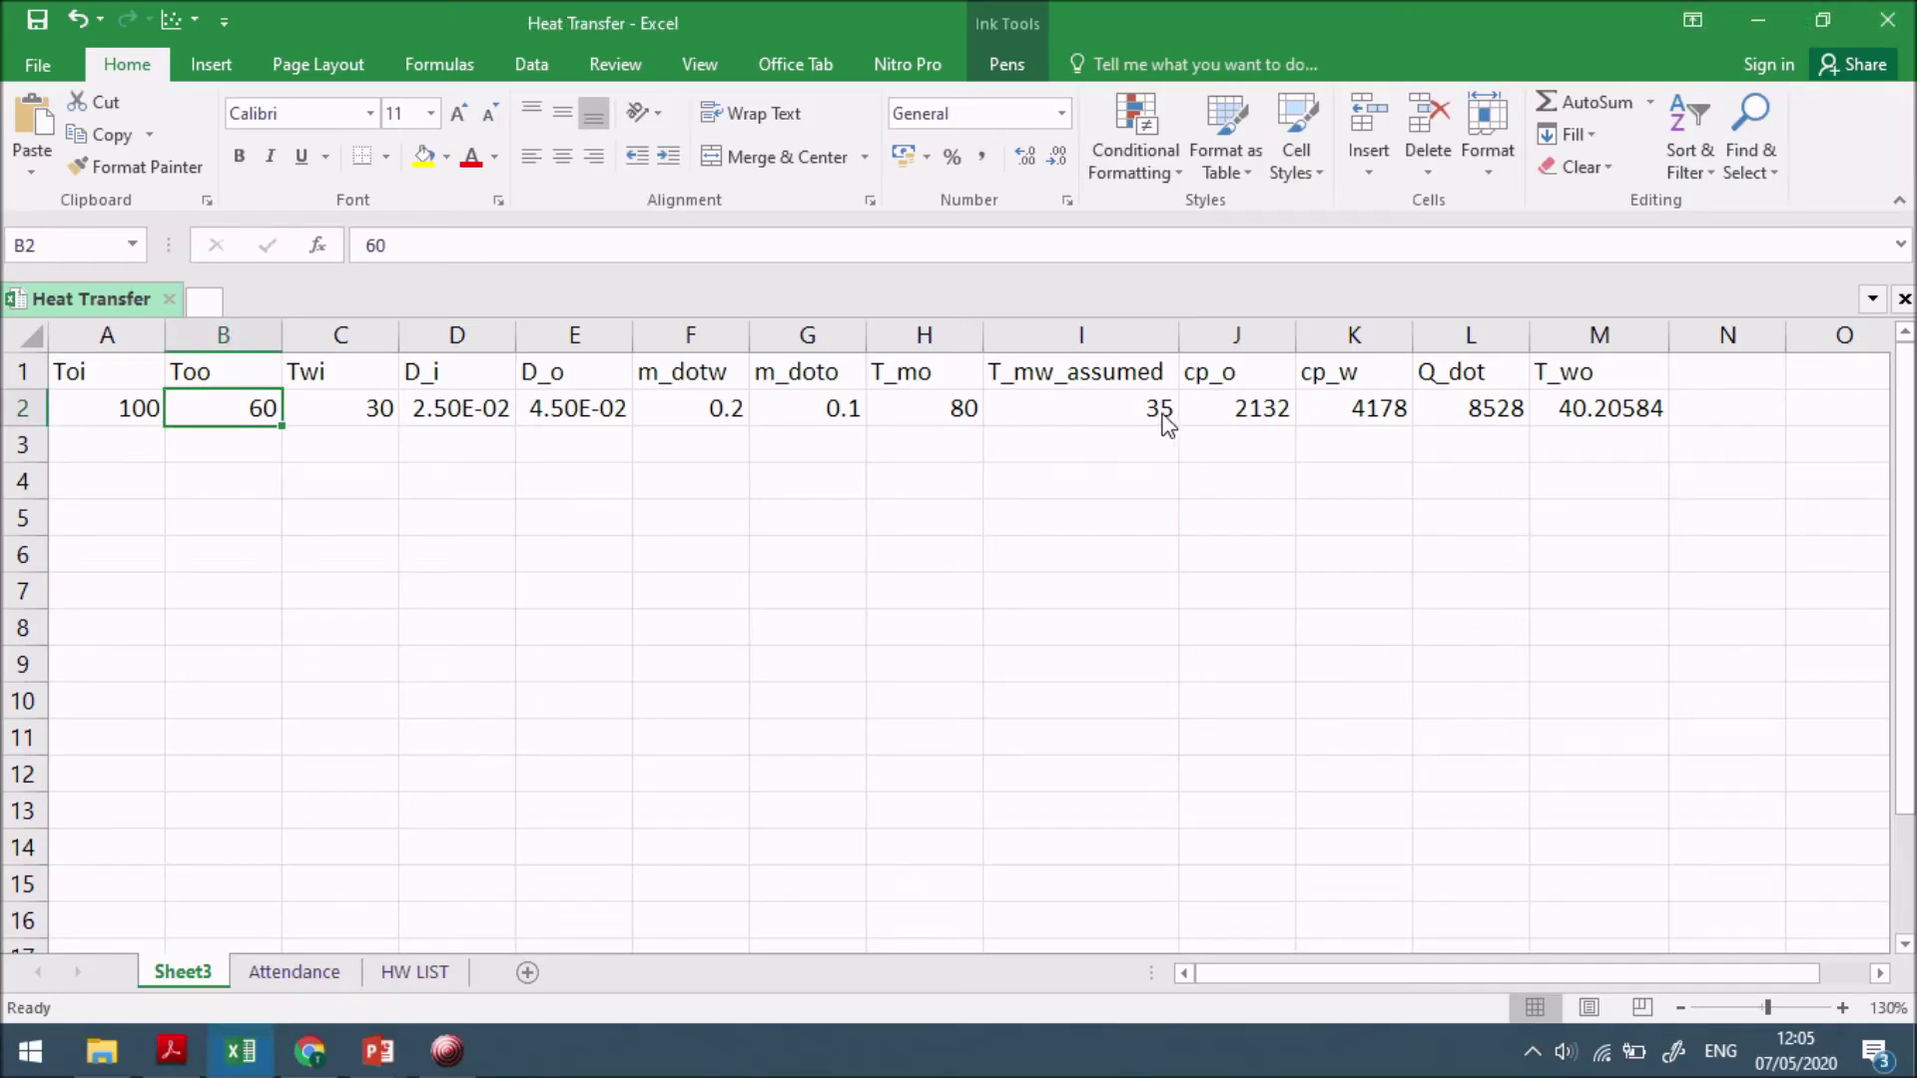
{"action": "left_click", "coordinate": [1583, 420]}
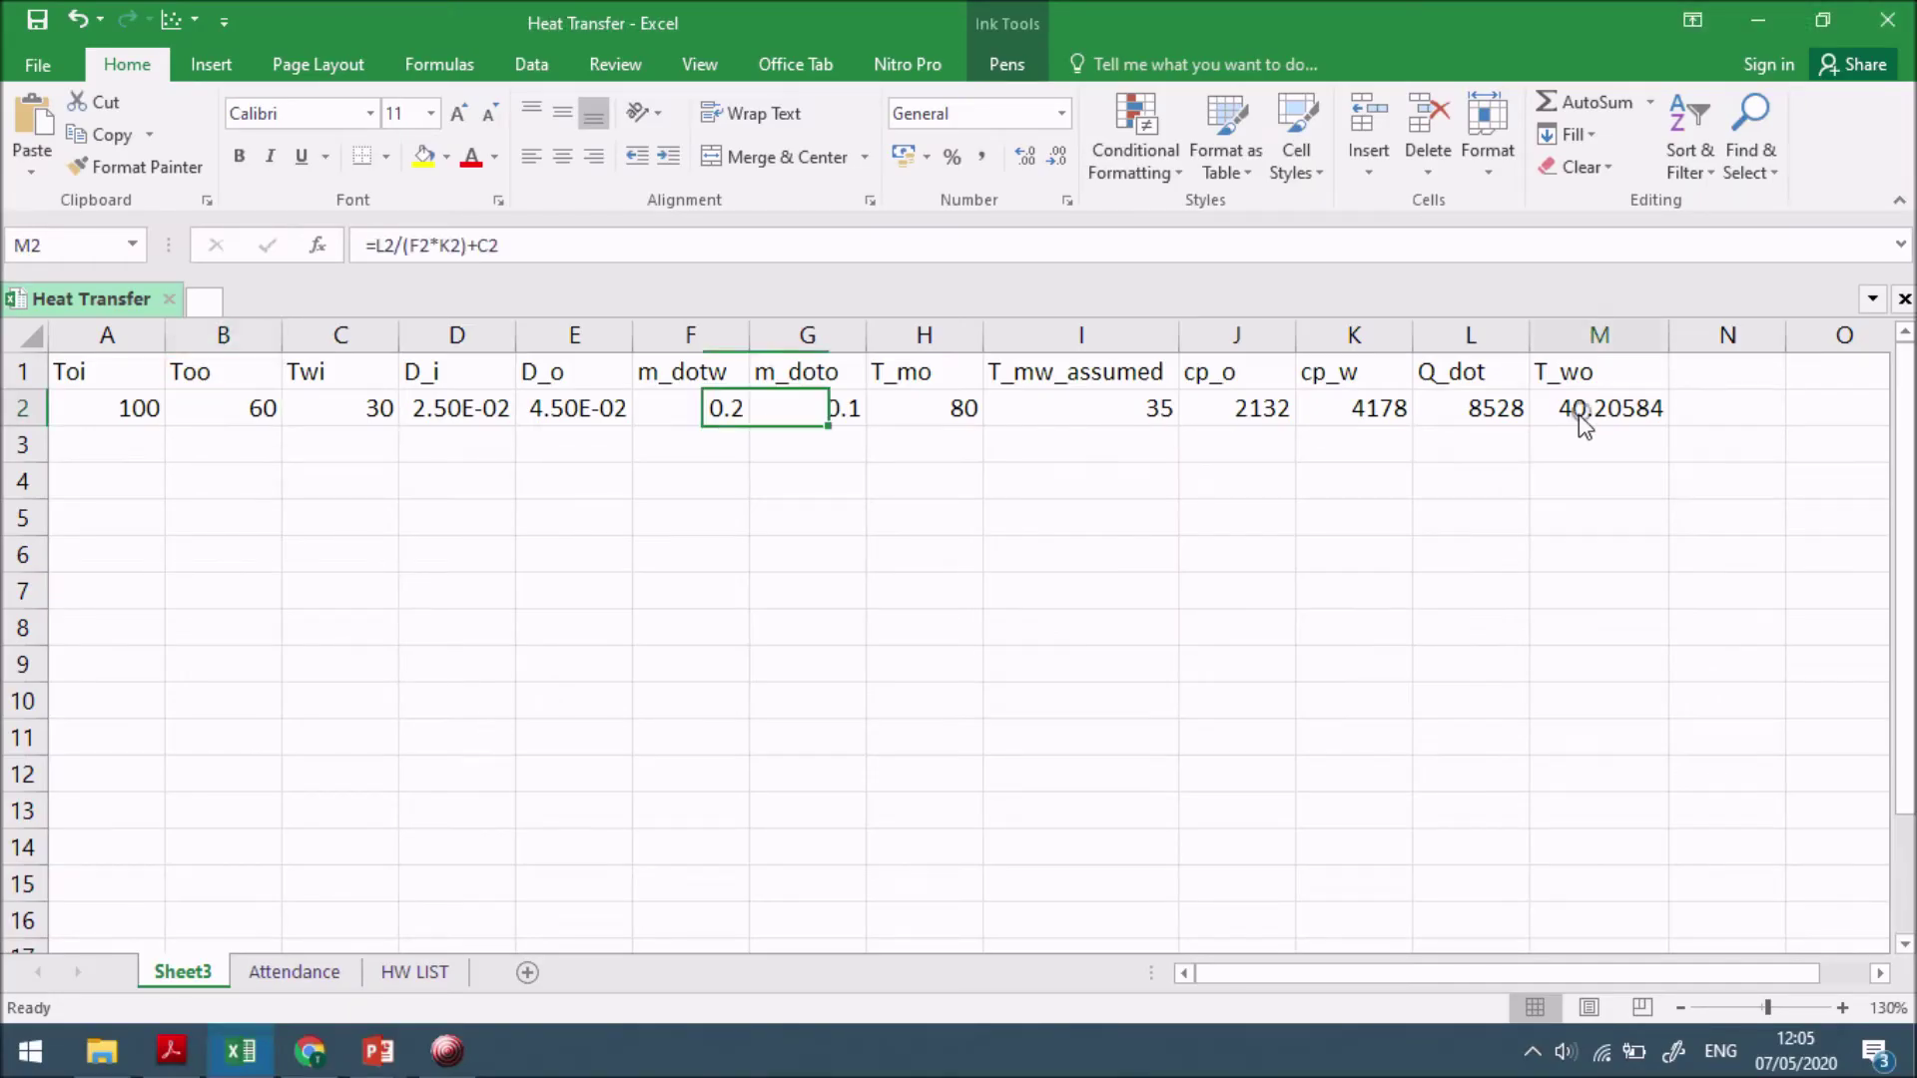
{"action": "left_click", "coordinate": [260, 411]}
{"action": "key", "text": "alt+Tab"}
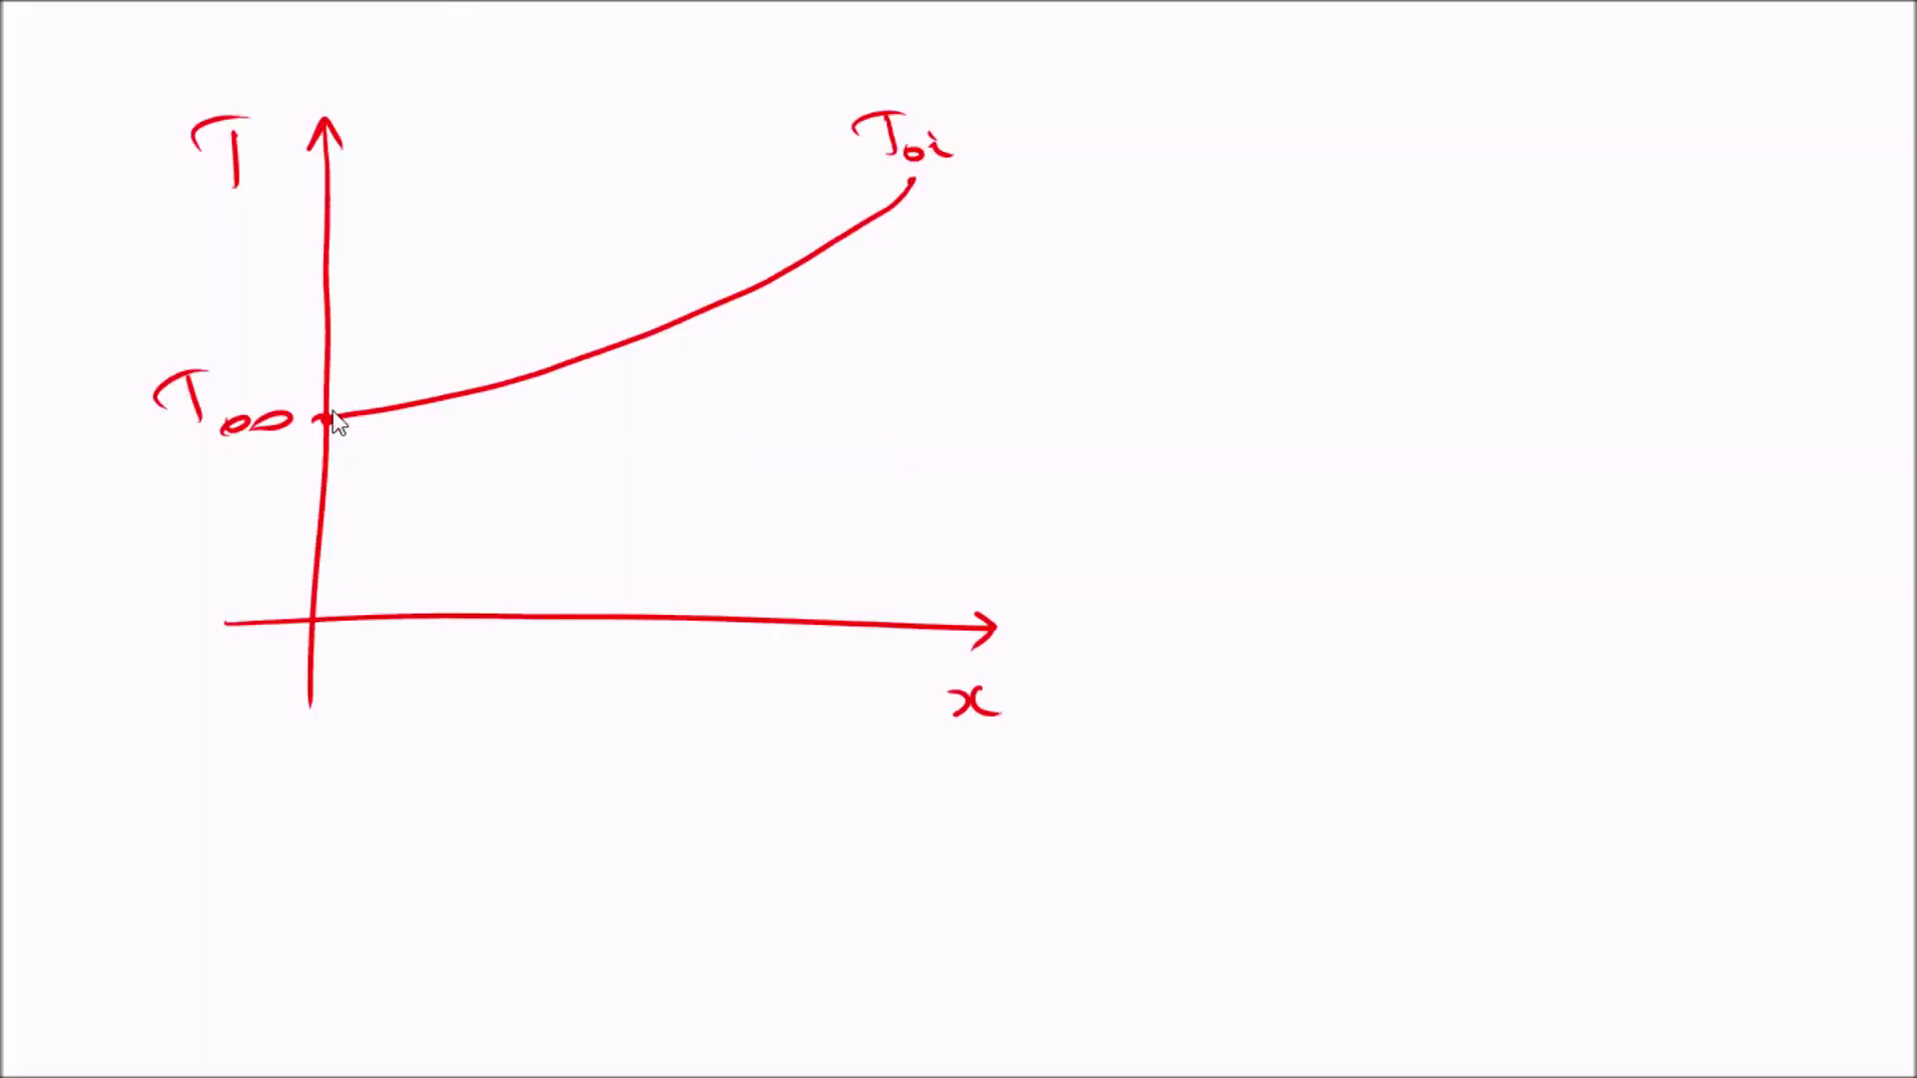
- Draw a light blue dashed horizontal reference line at Too and a rising water temperature curve below it
{"action": "left_click_drag", "start_coordinate": [332, 426], "coordinate": [1078, 410]}
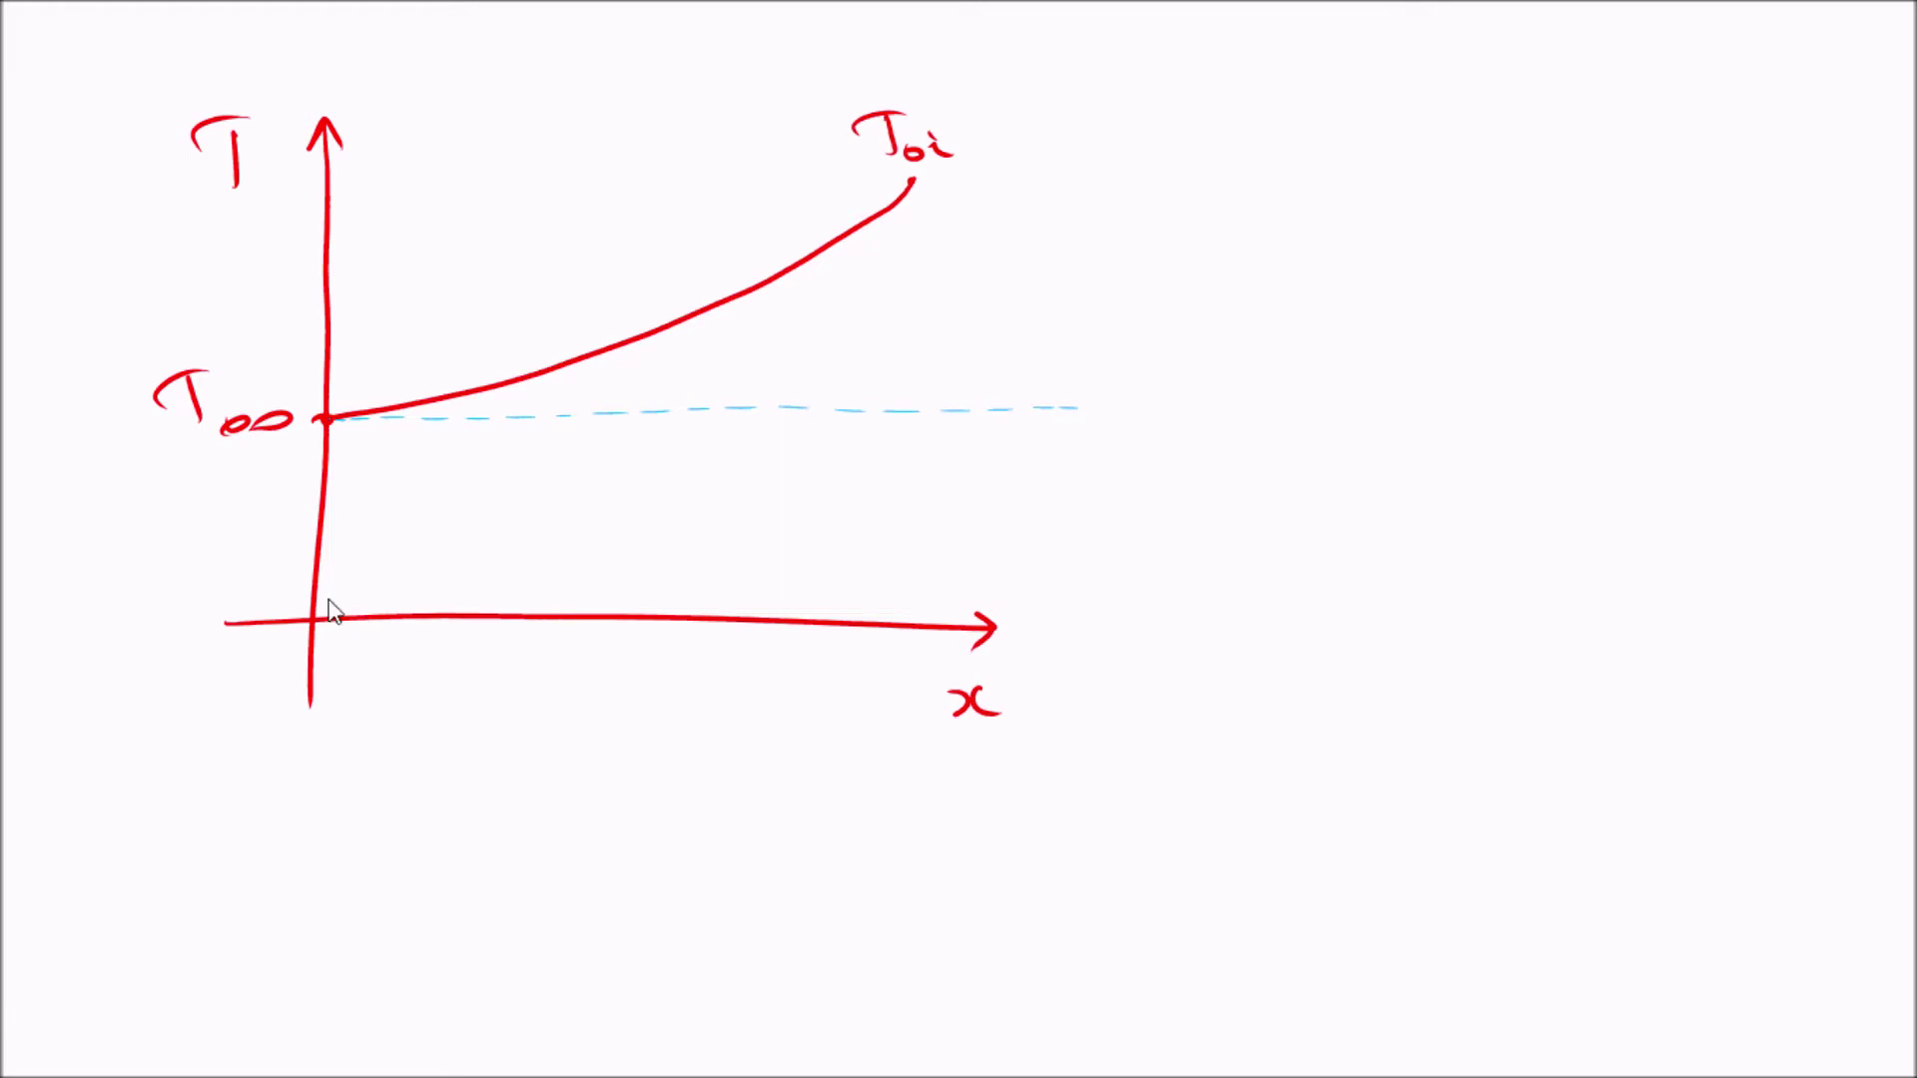
{"action": "mouse_move", "coordinate": [315, 589]}
{"action": "left_mouse_down"}
{"action": "mouse_move", "coordinate": [699, 519]}
{"action": "mouse_move", "coordinate": [921, 450]}
{"action": "left_mouse_up"}
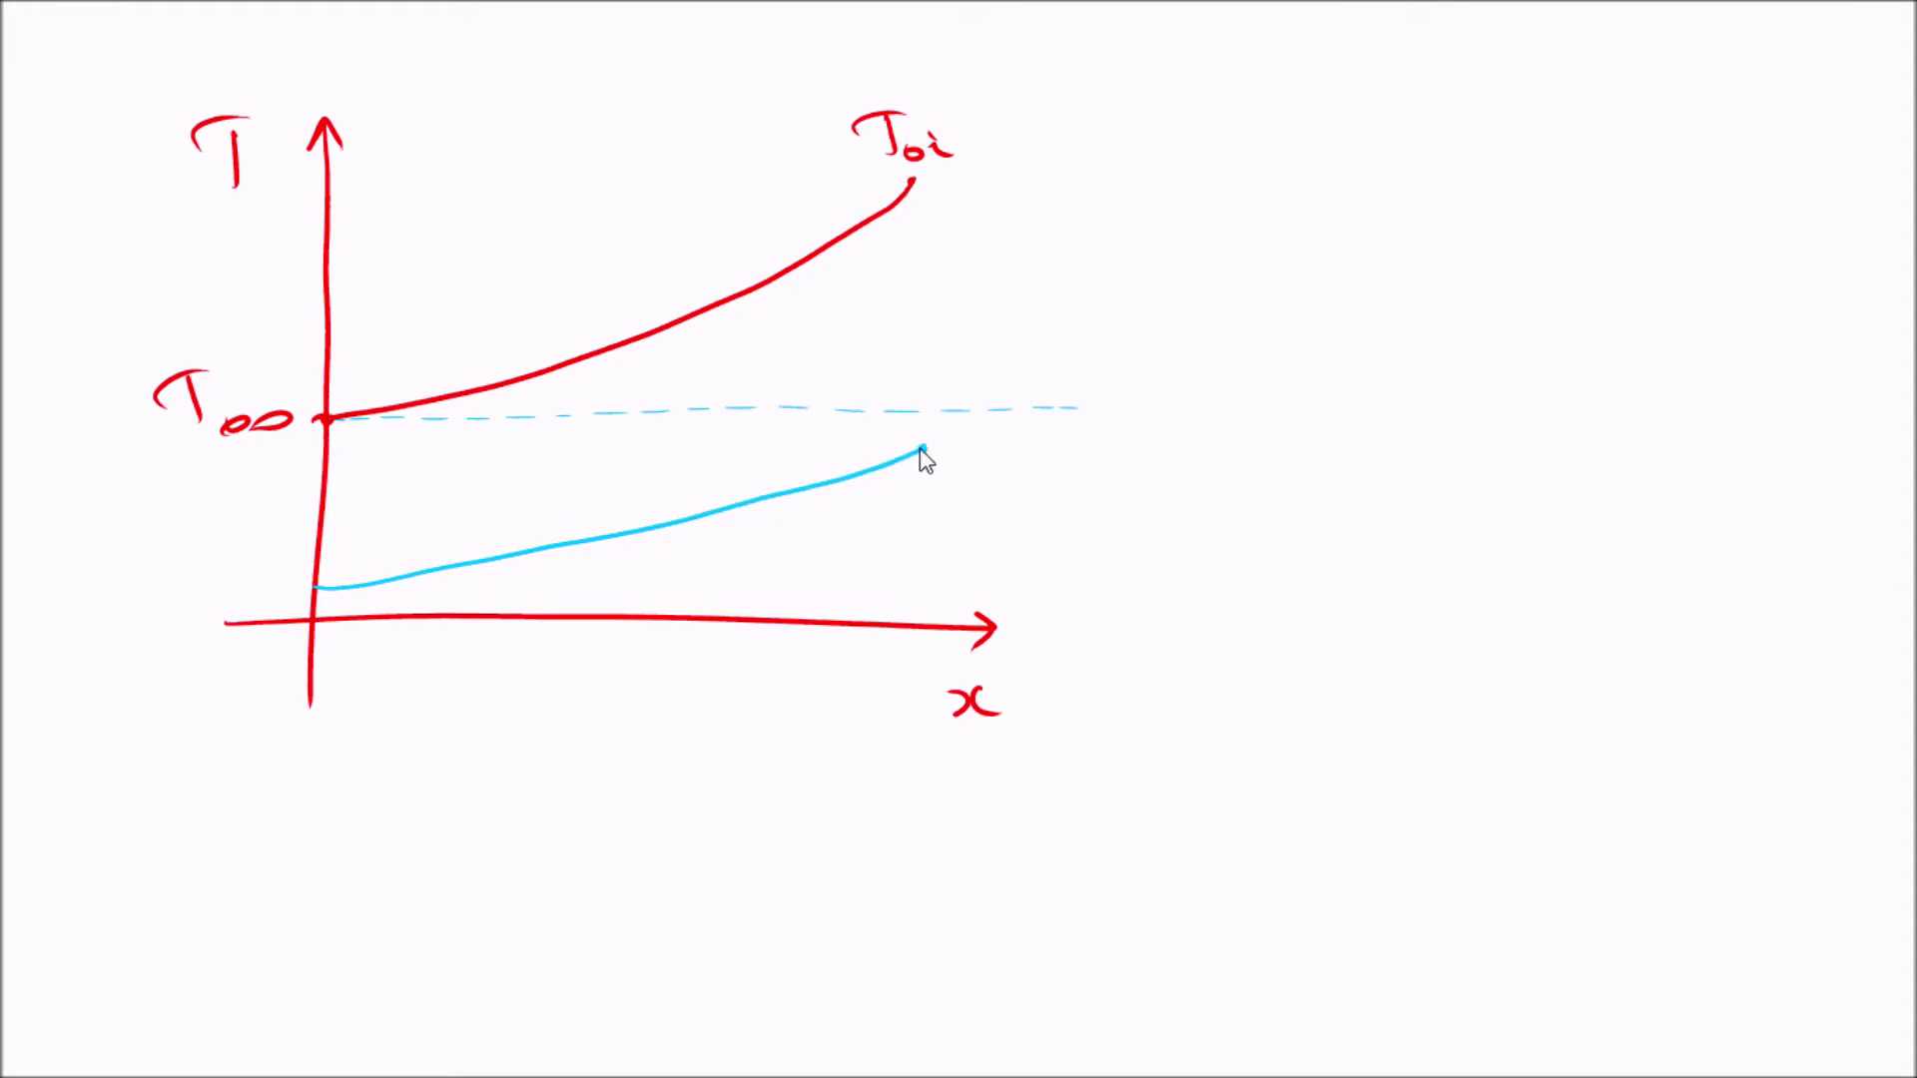